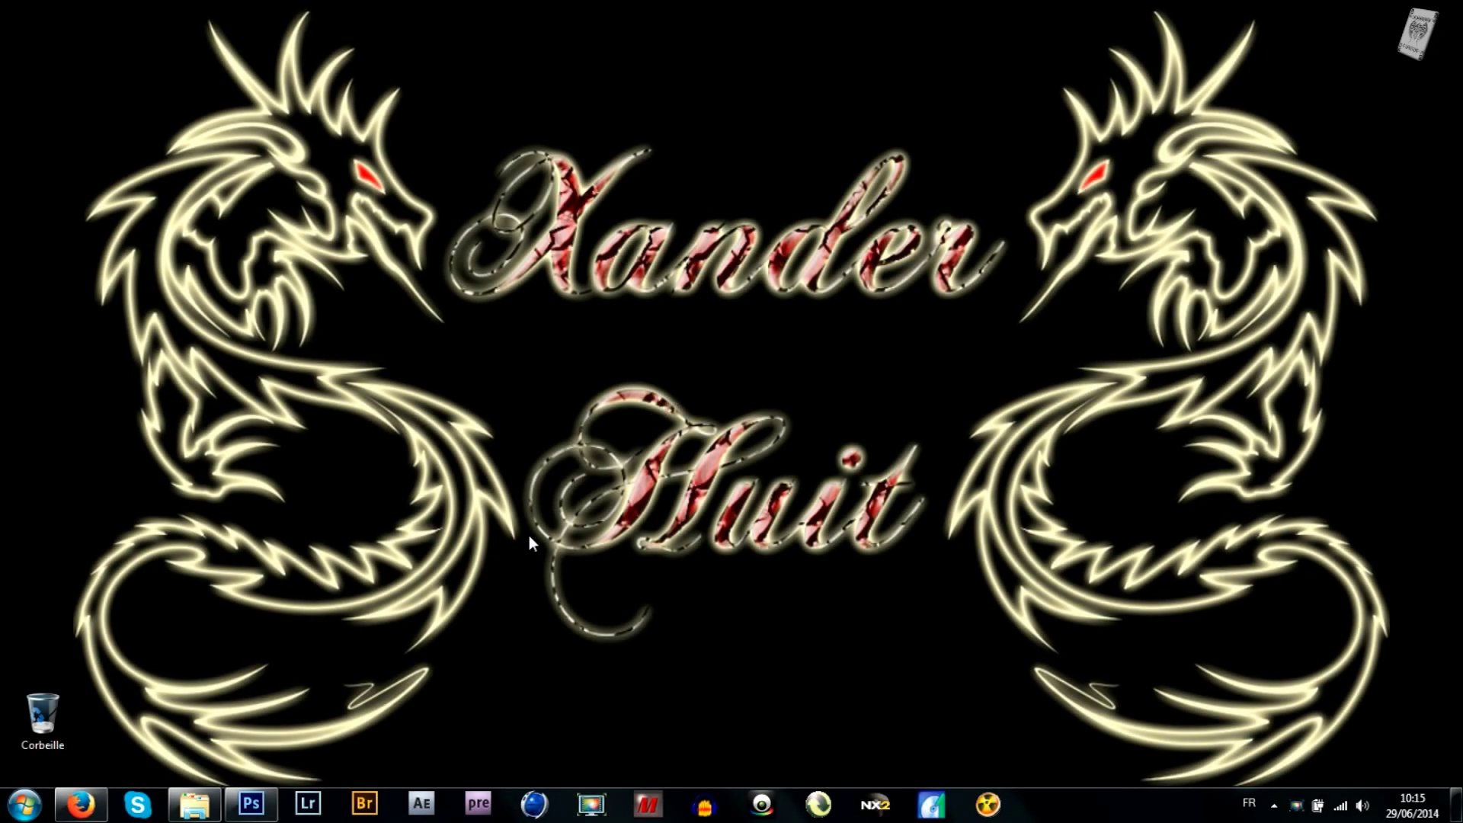
Step: Switch to Photoshop from the Windows taskbar
left_click(271, 801)
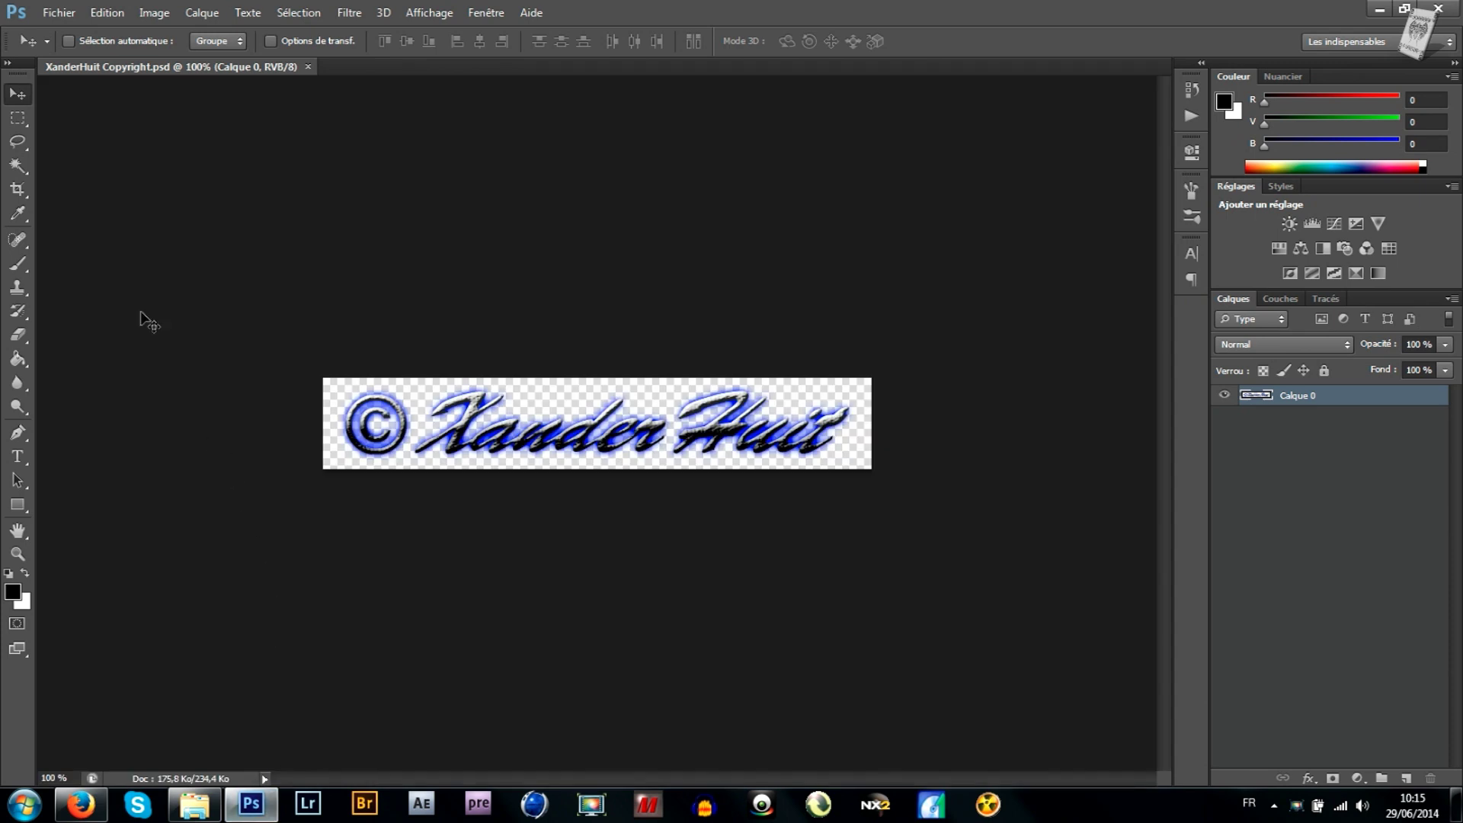
Step: Open the portrait photo in Photoshop
left_click(71, 12)
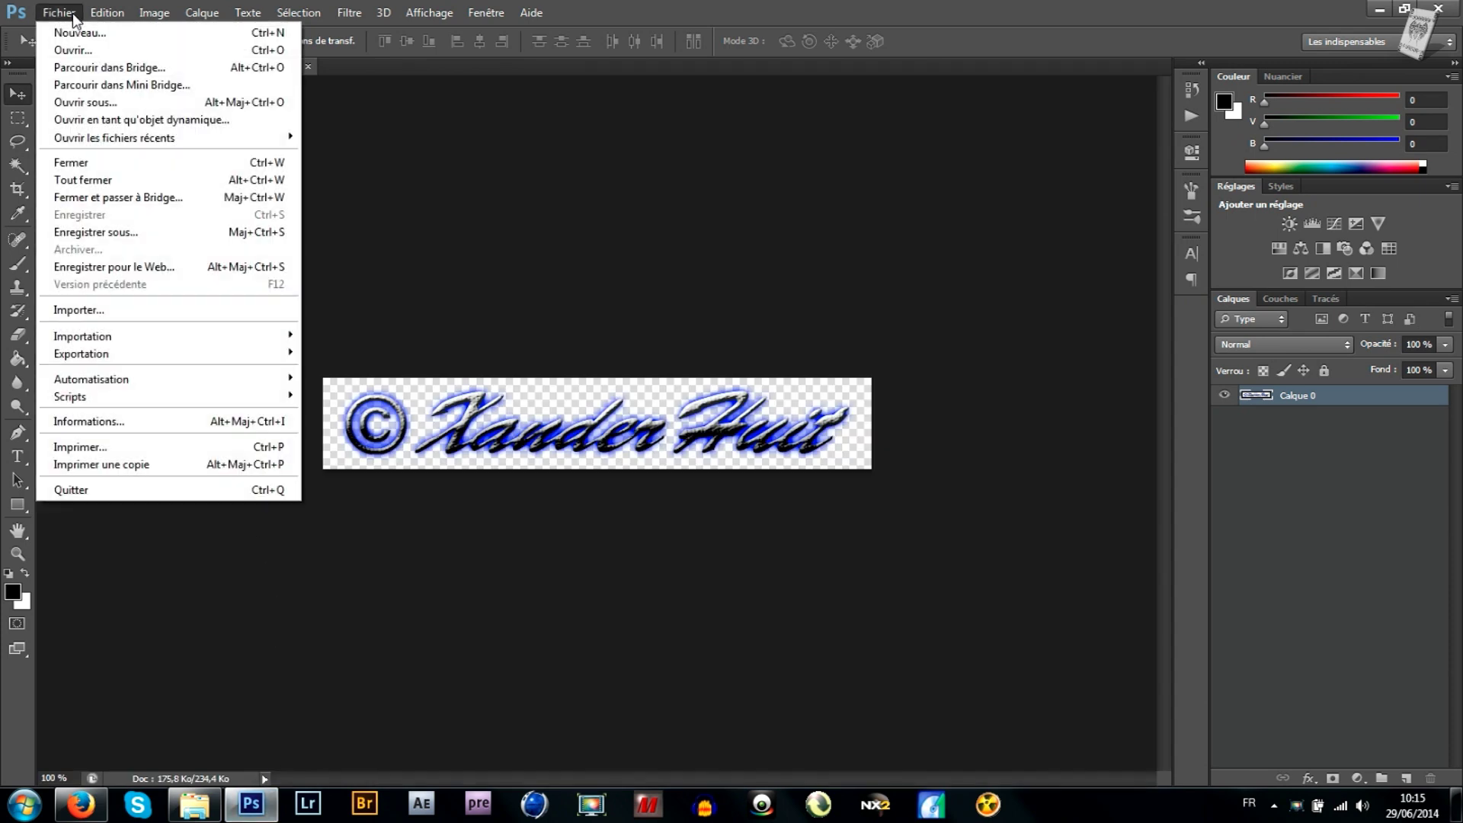
left_click(131, 50)
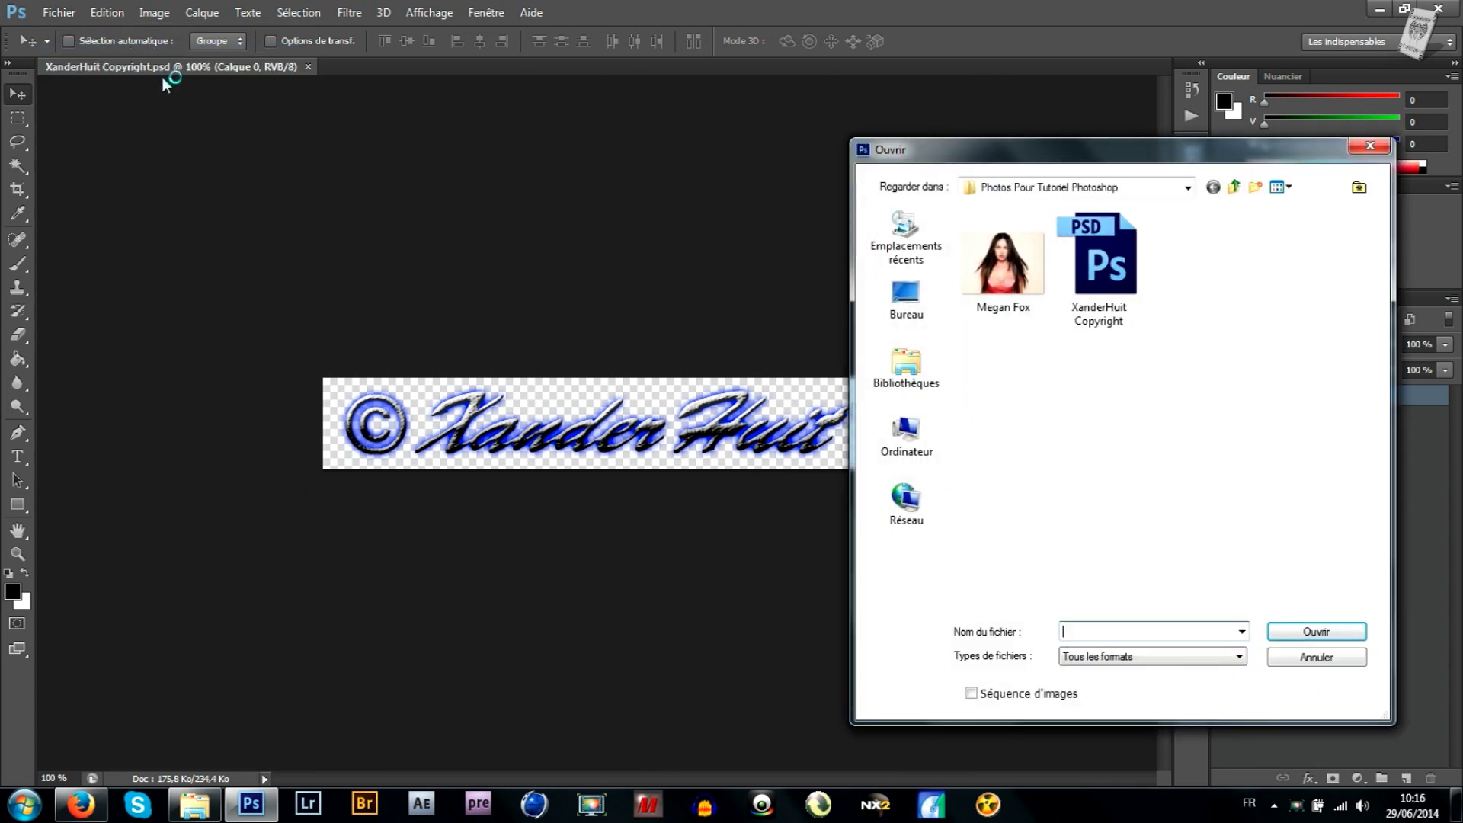
left_click(1000, 280)
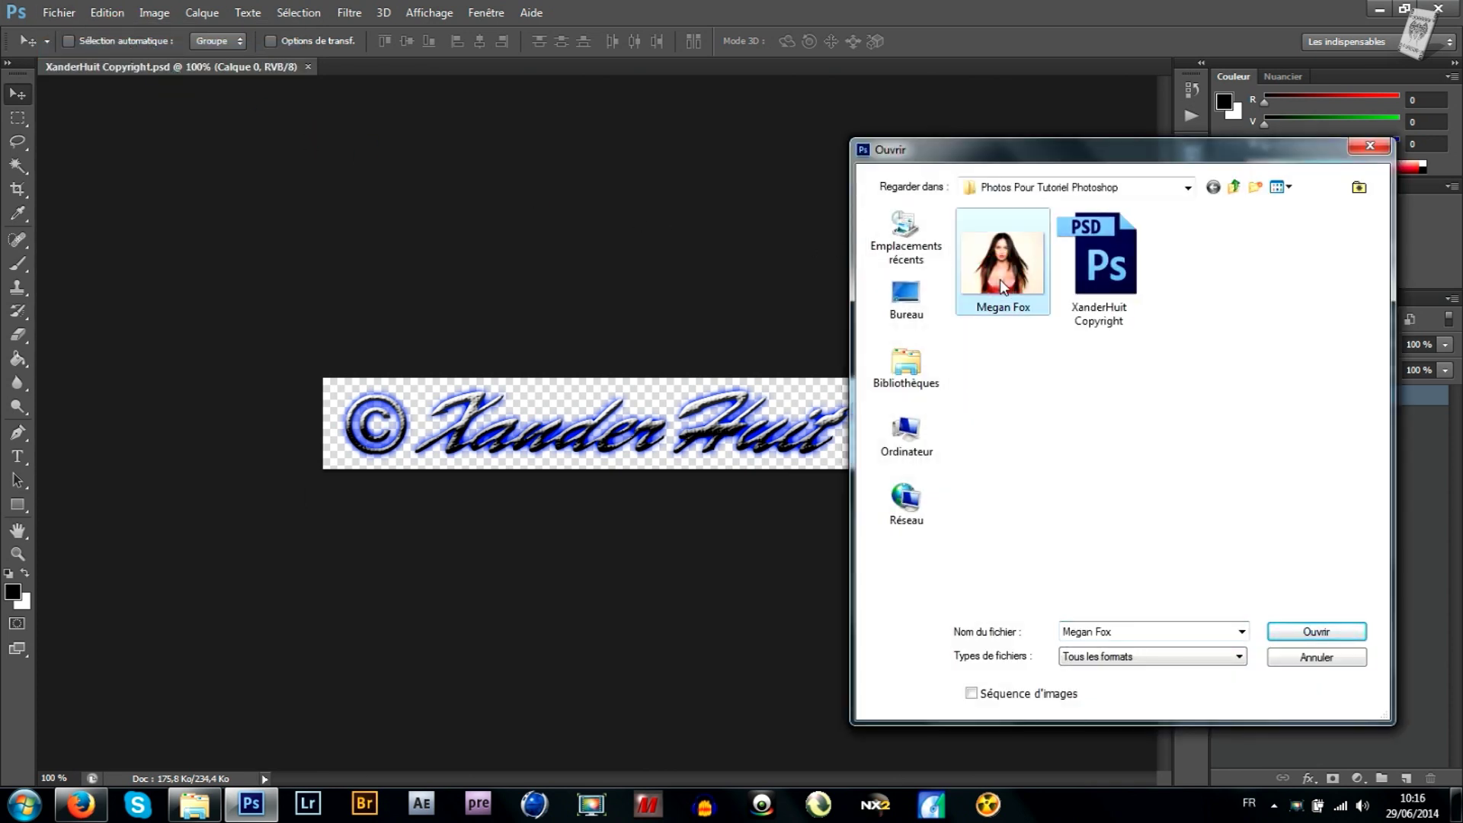
left_click(1344, 637)
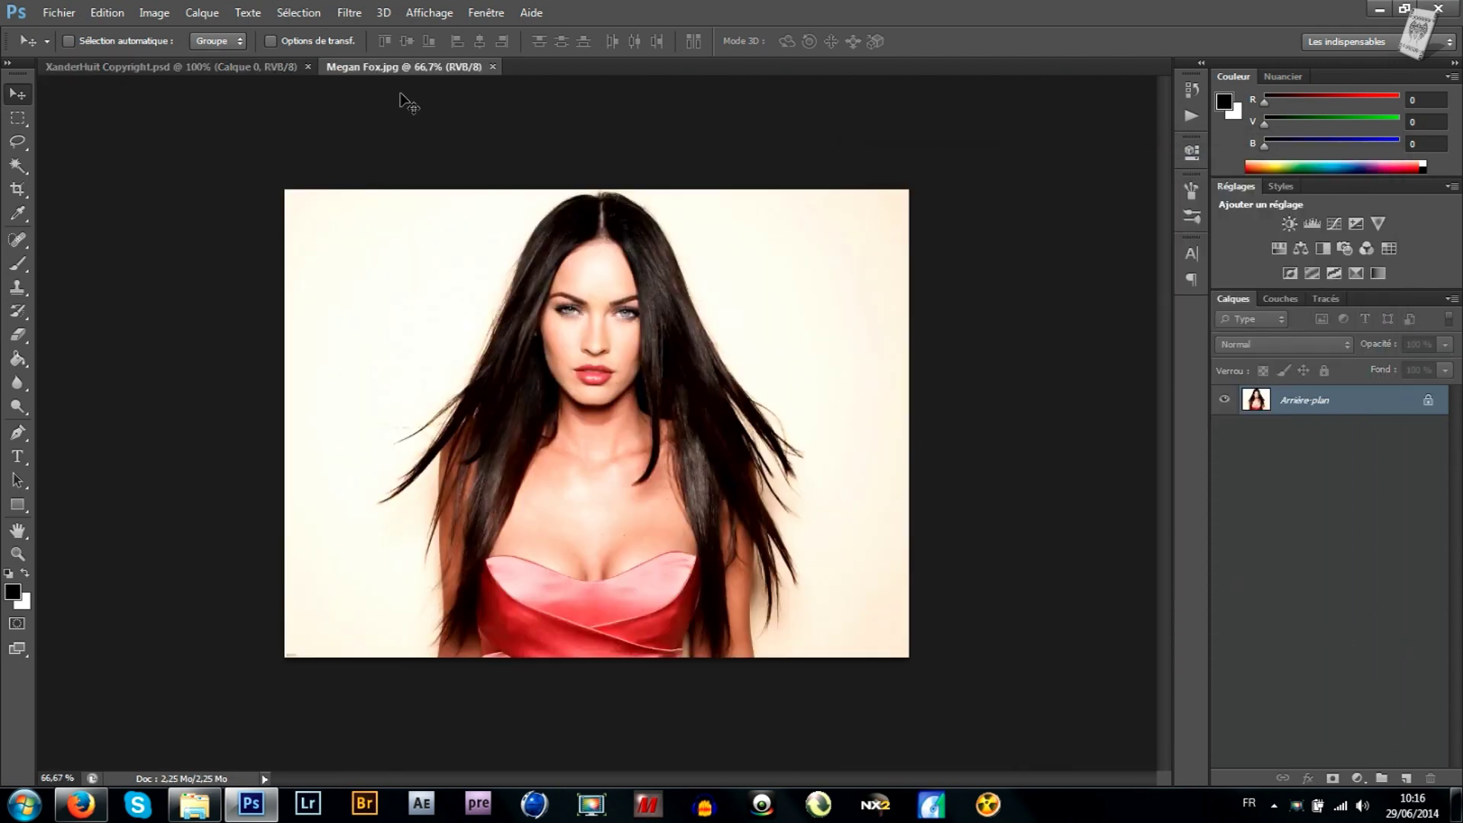
Step: Select the whole portrait image and copy it
left_click(314, 15)
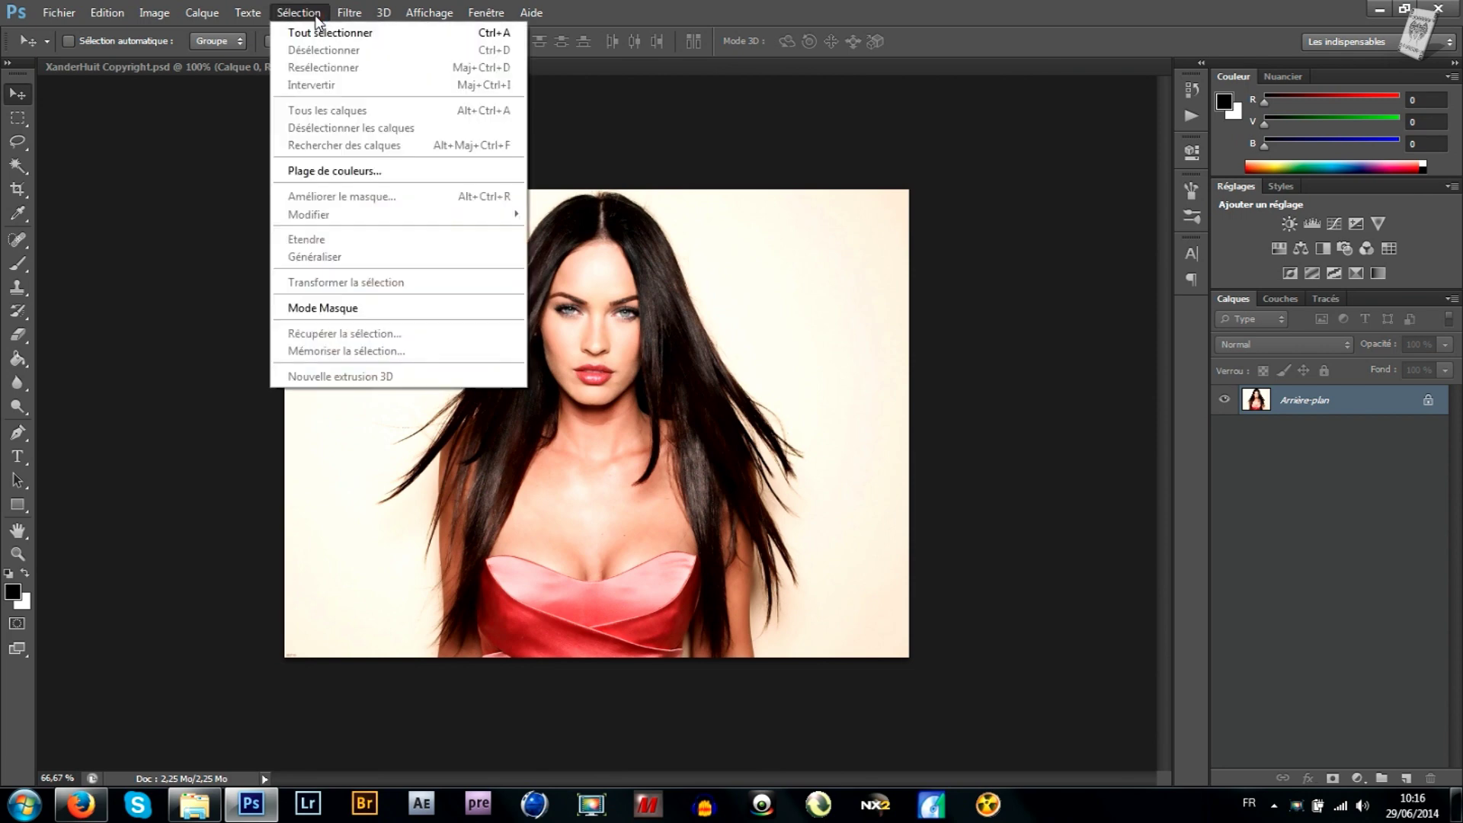
left_click(401, 32)
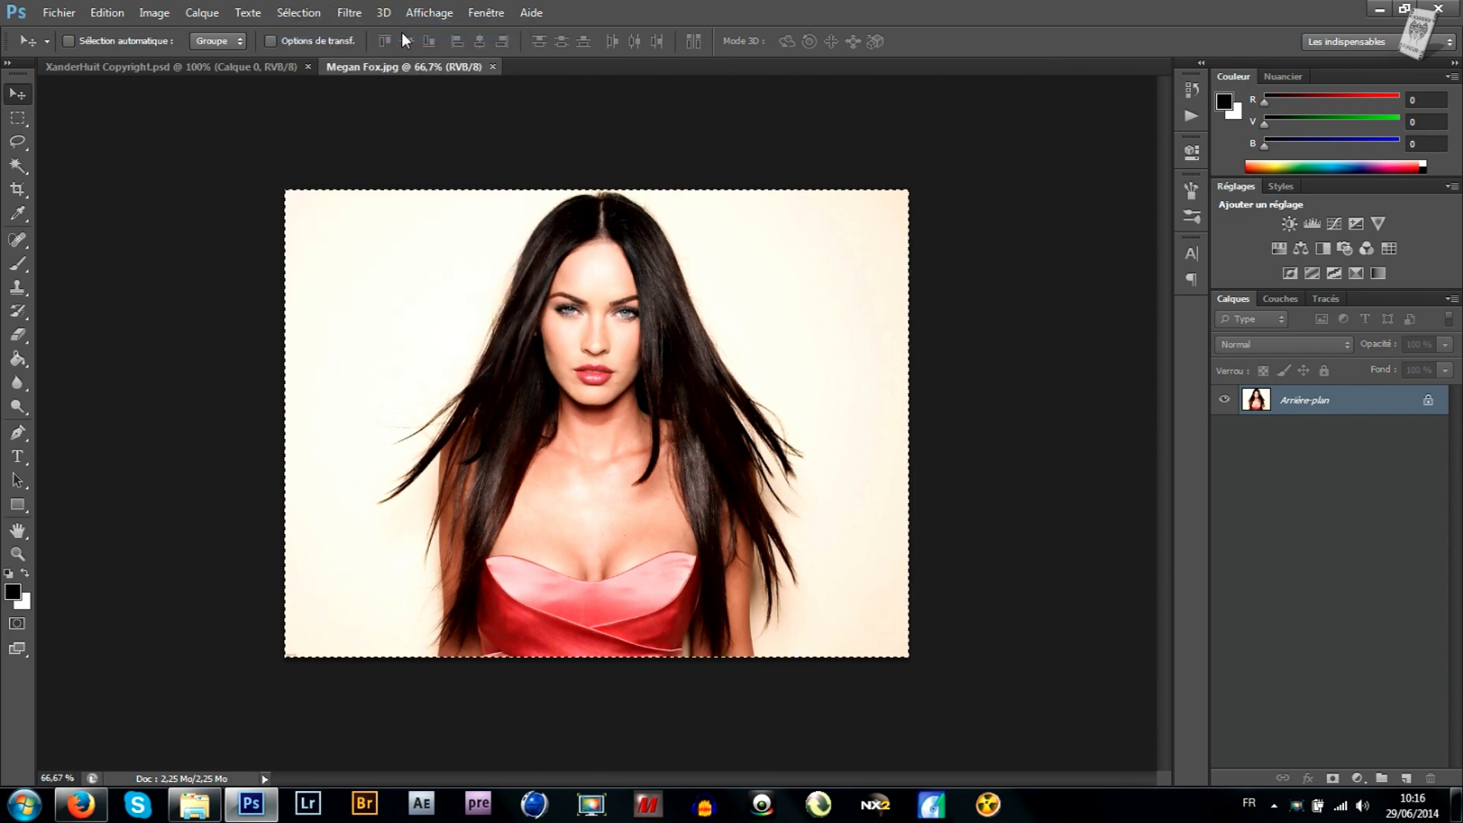
left_click(119, 15)
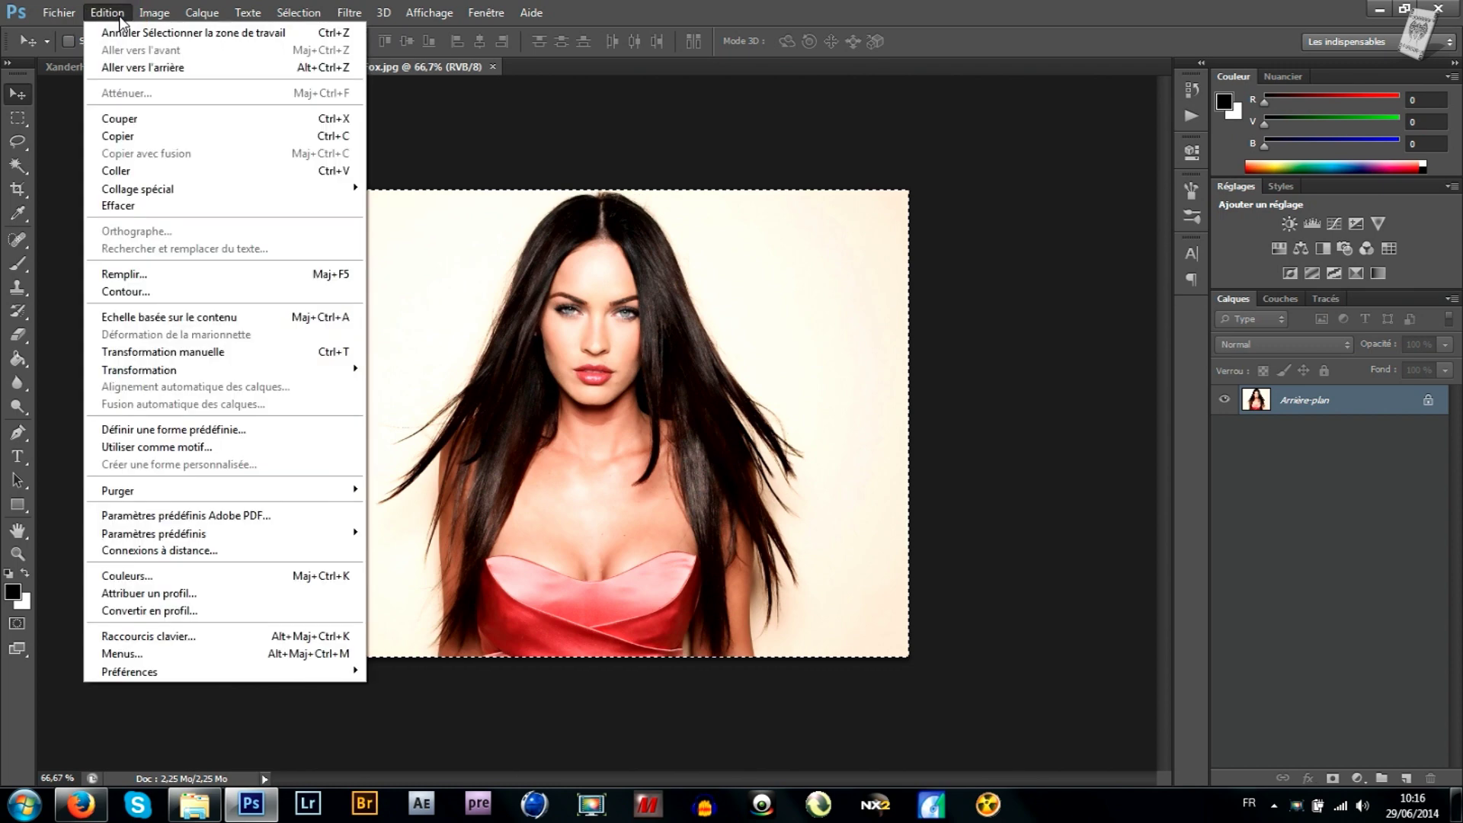
left_click(176, 139)
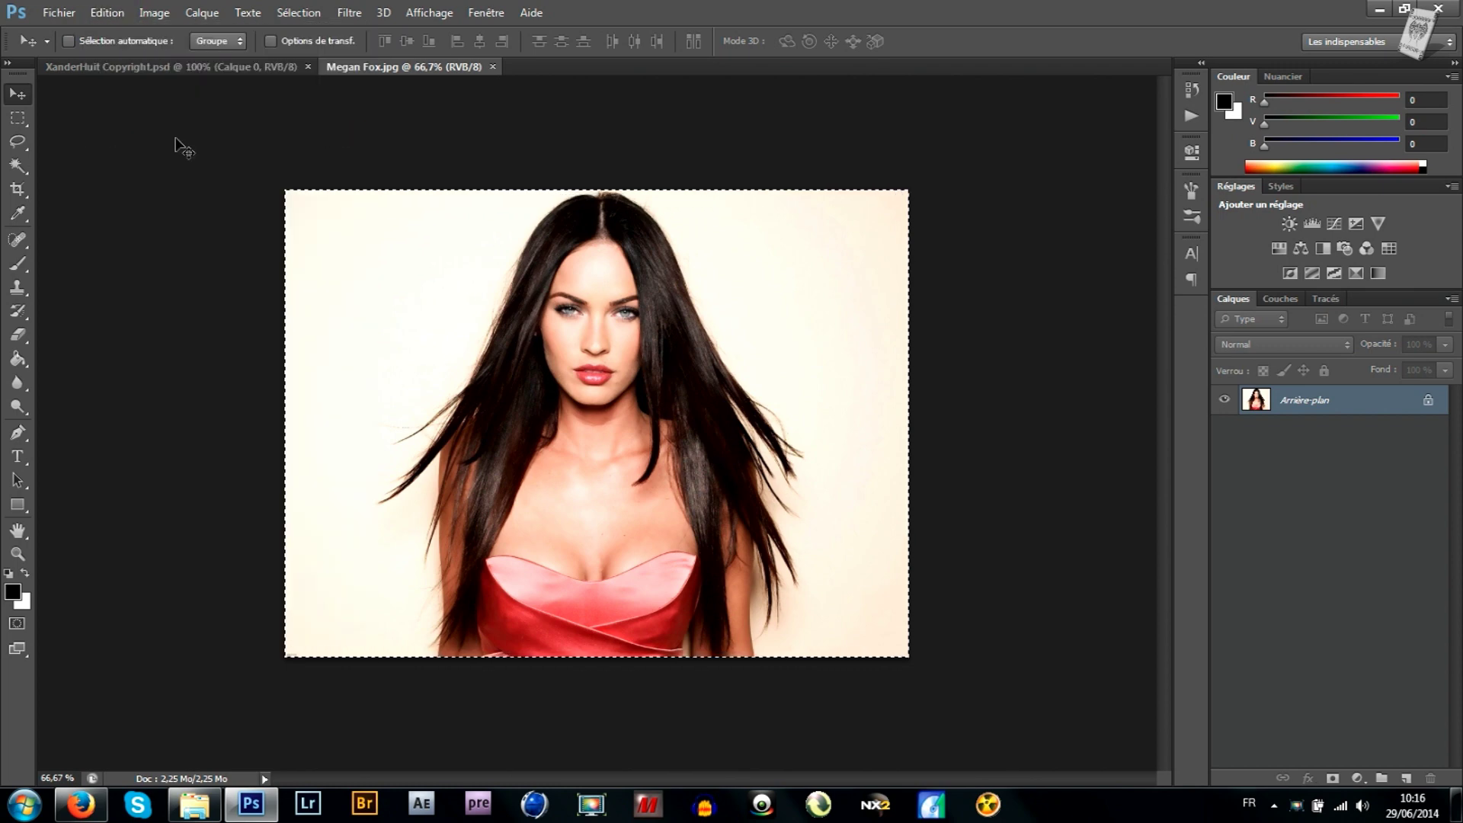
Step: Create a new blank 1024×768 document from the clipboard preset
left_click(75, 17)
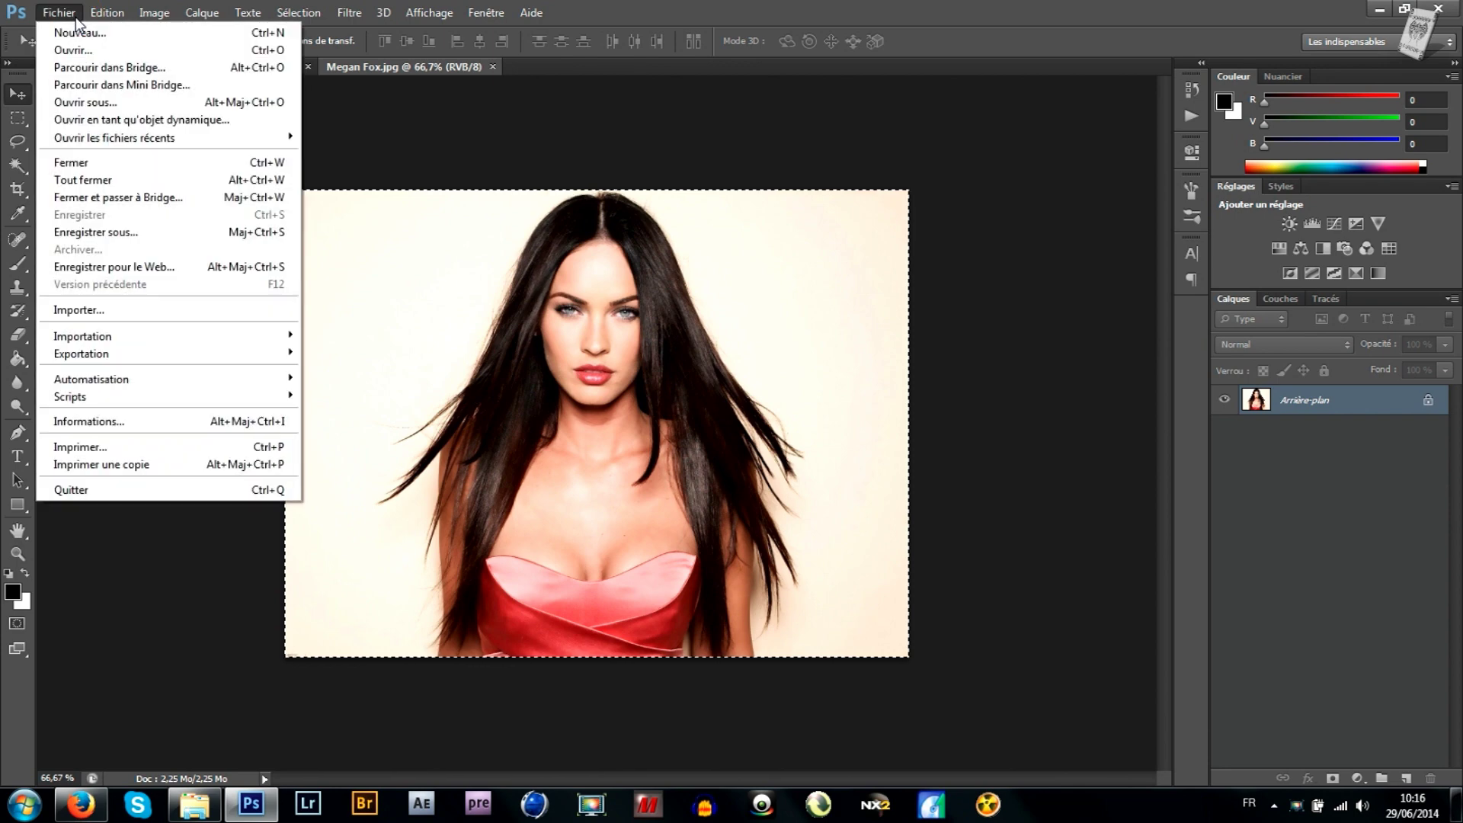
left_click(162, 35)
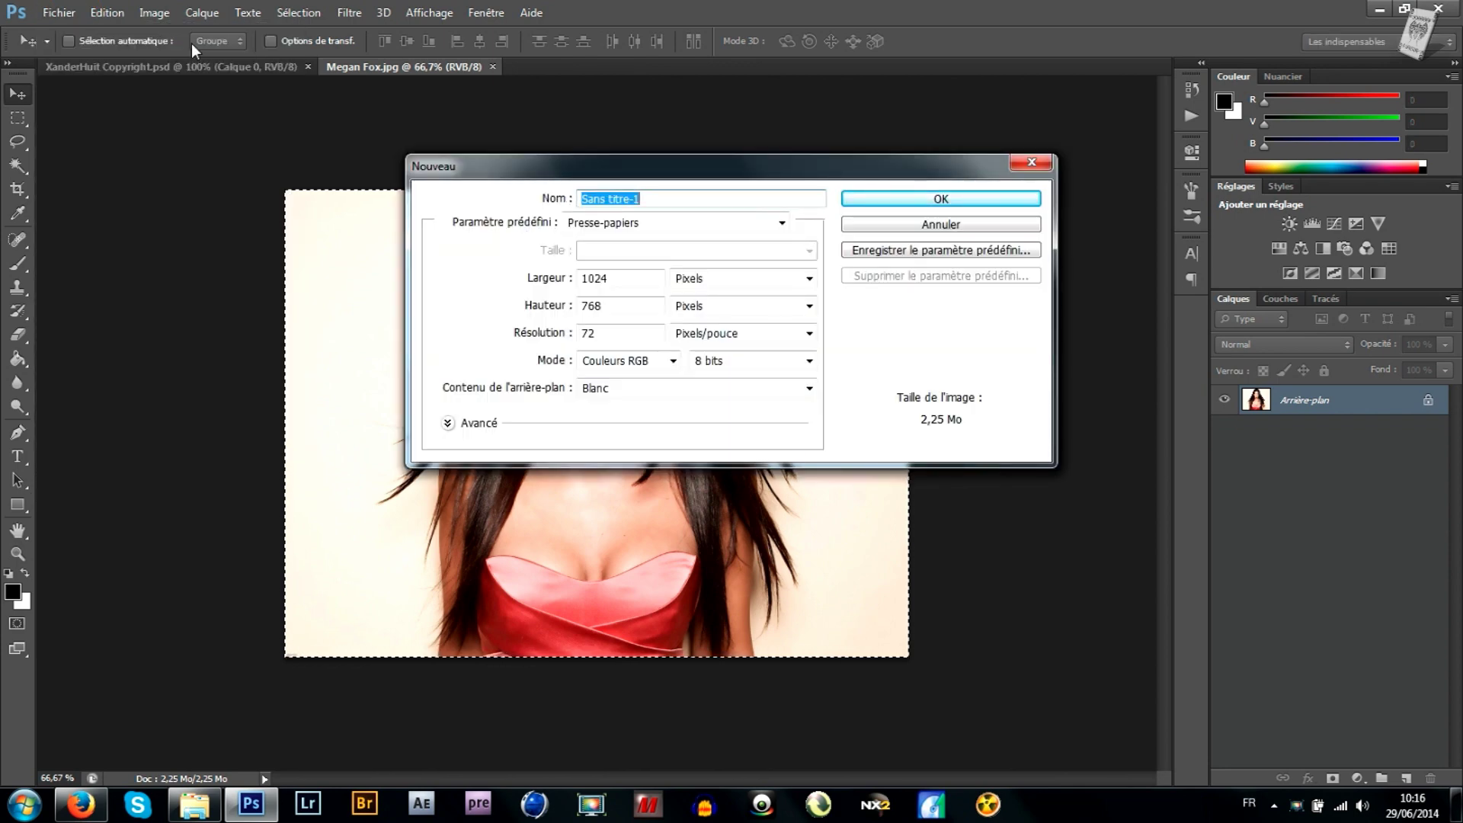
left_click(871, 198)
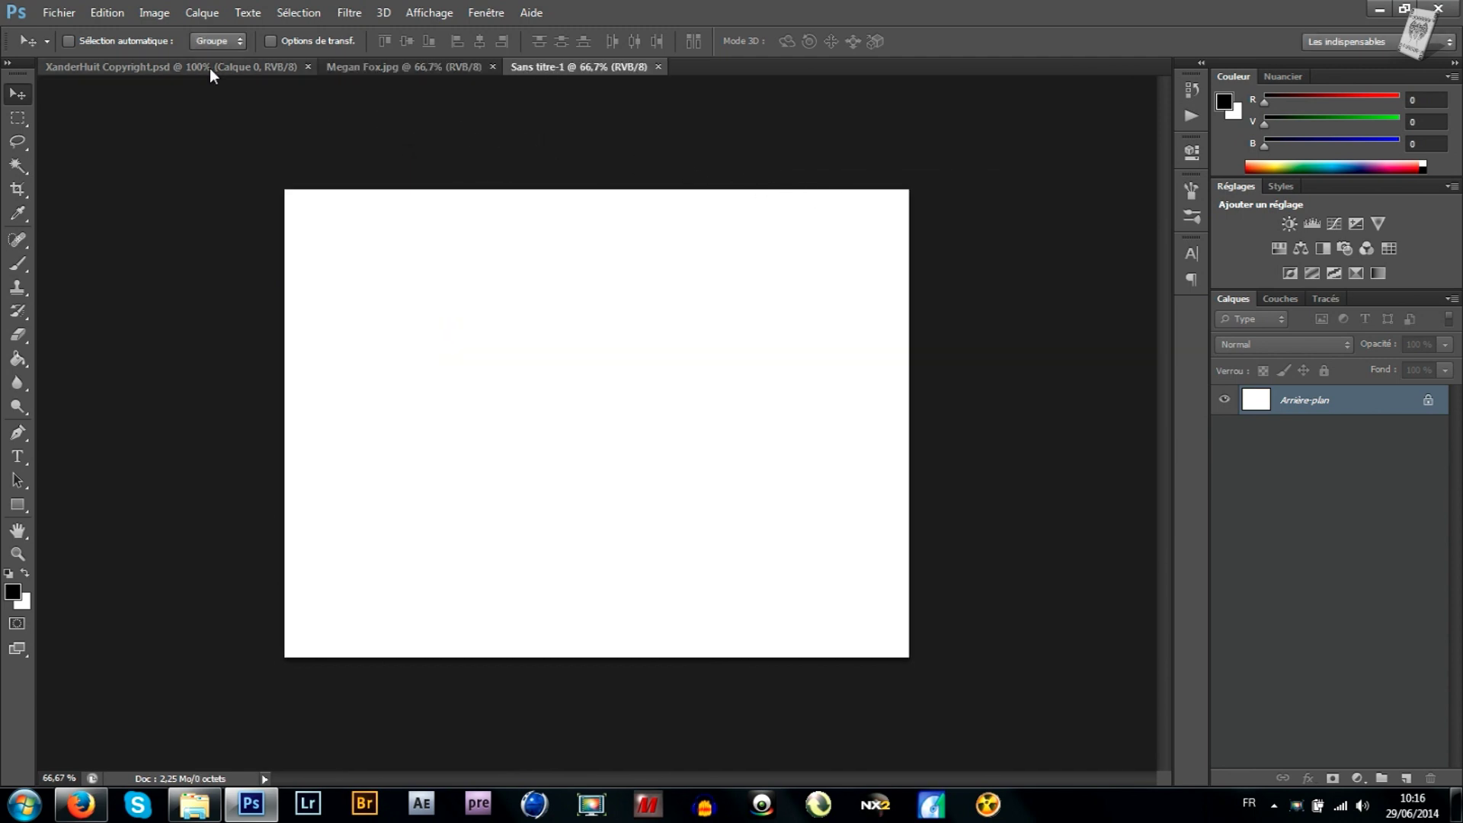
left_click(122, 16)
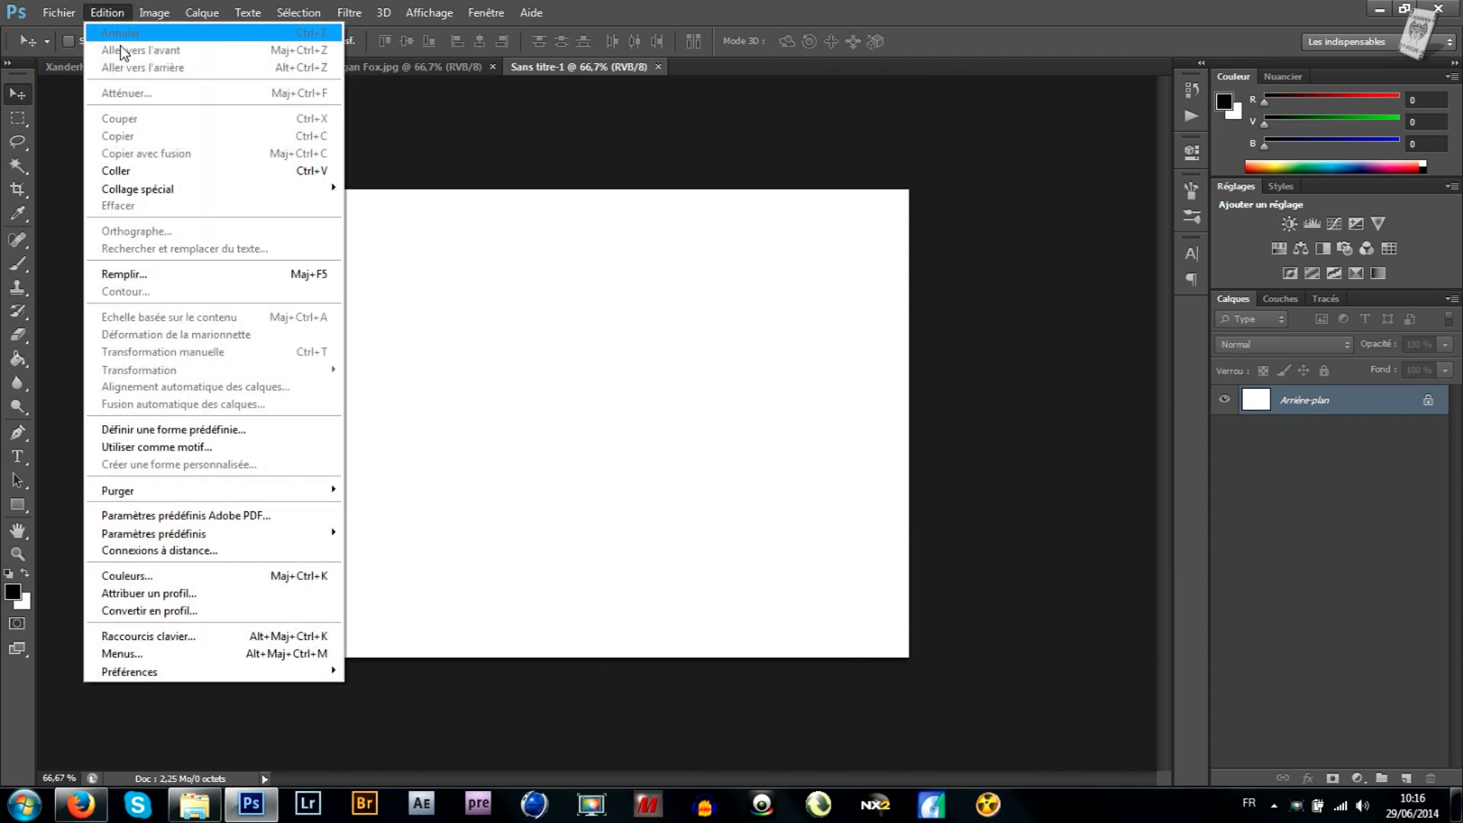
Step: Paste the portrait and convert it to greyscale, flattening and discarding colour
left_click(191, 172)
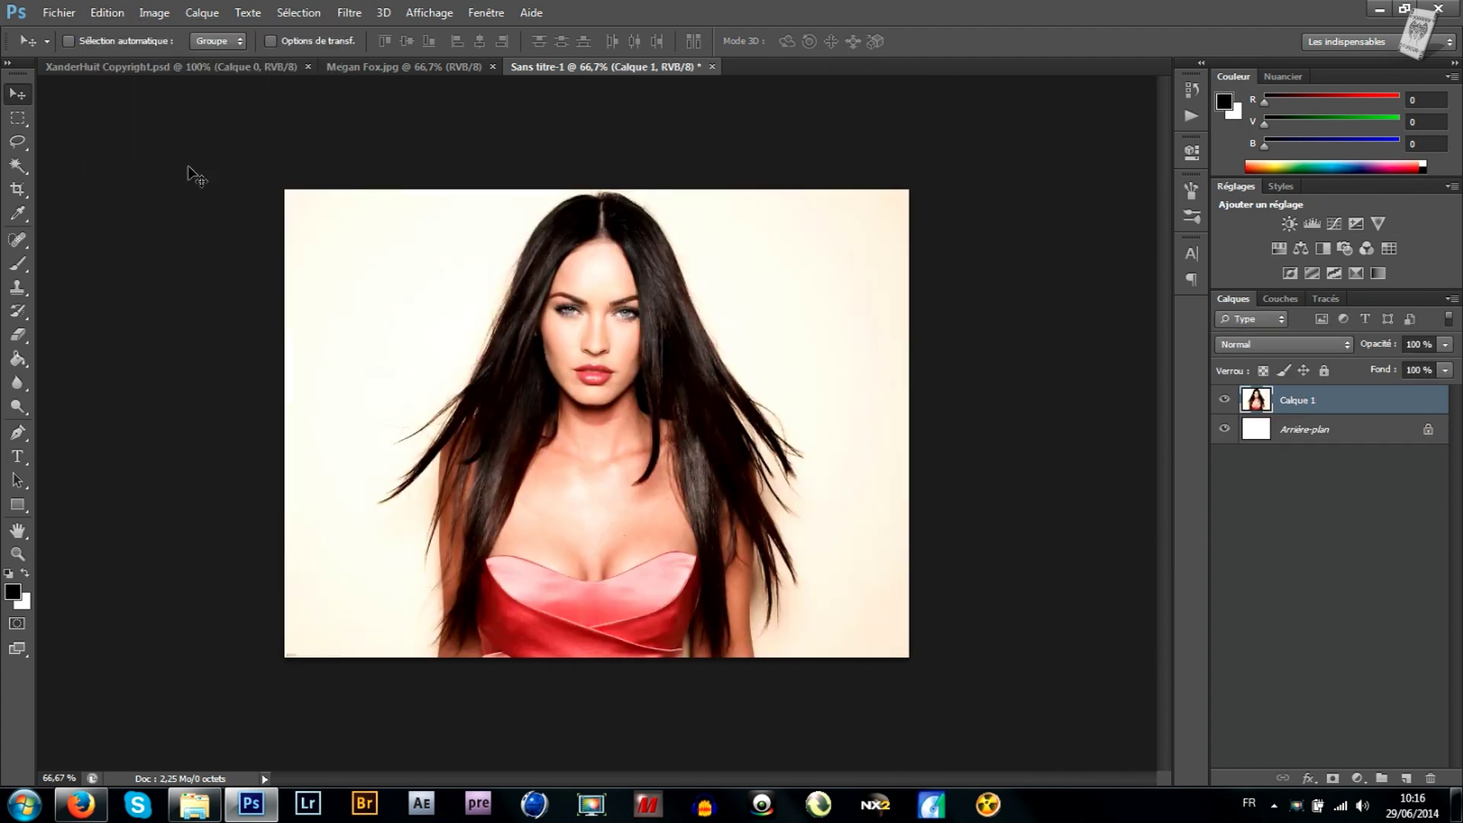
left_click(171, 13)
mouse_move(263, 33)
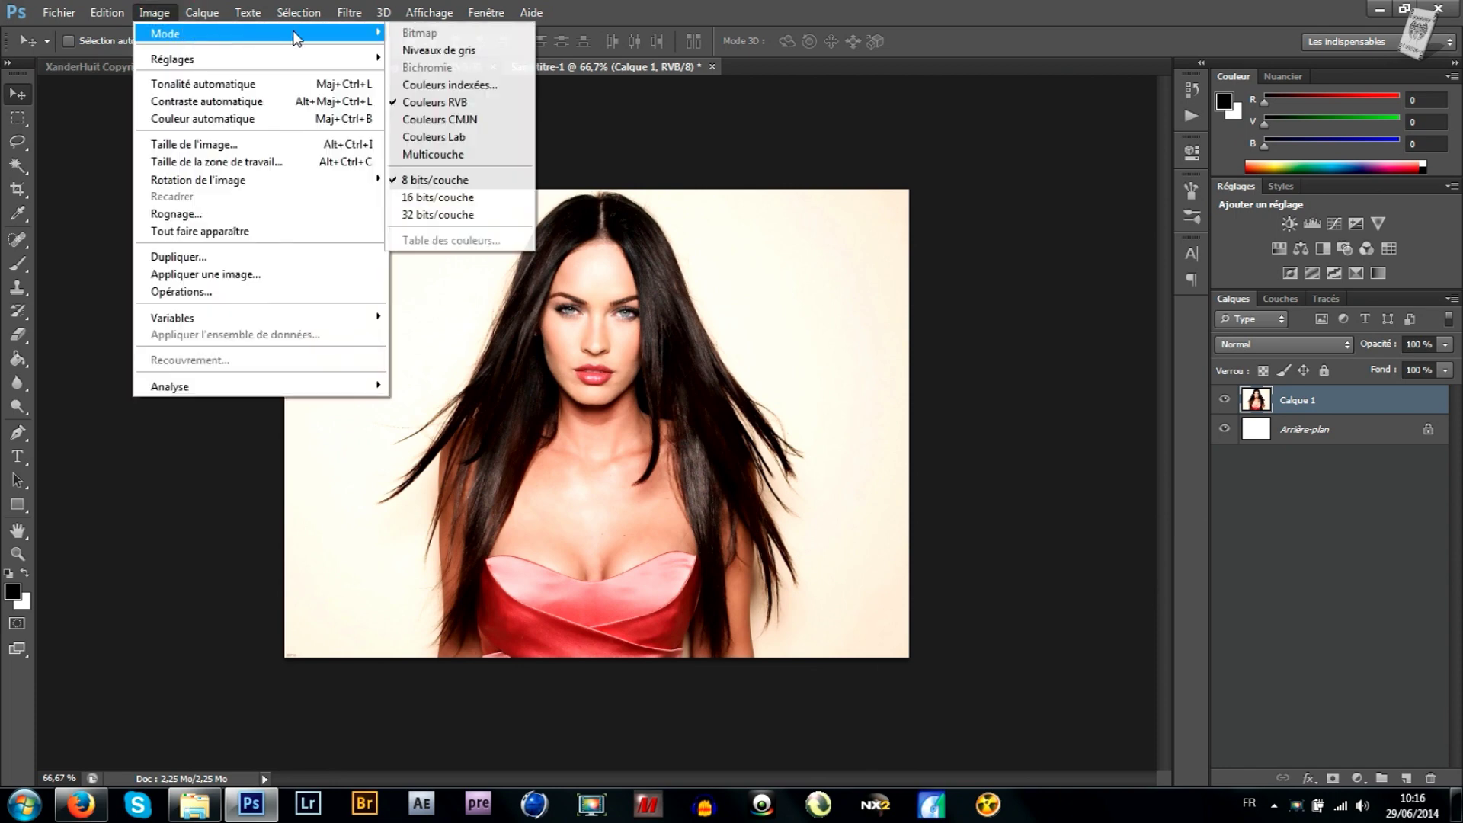
left_click(503, 50)
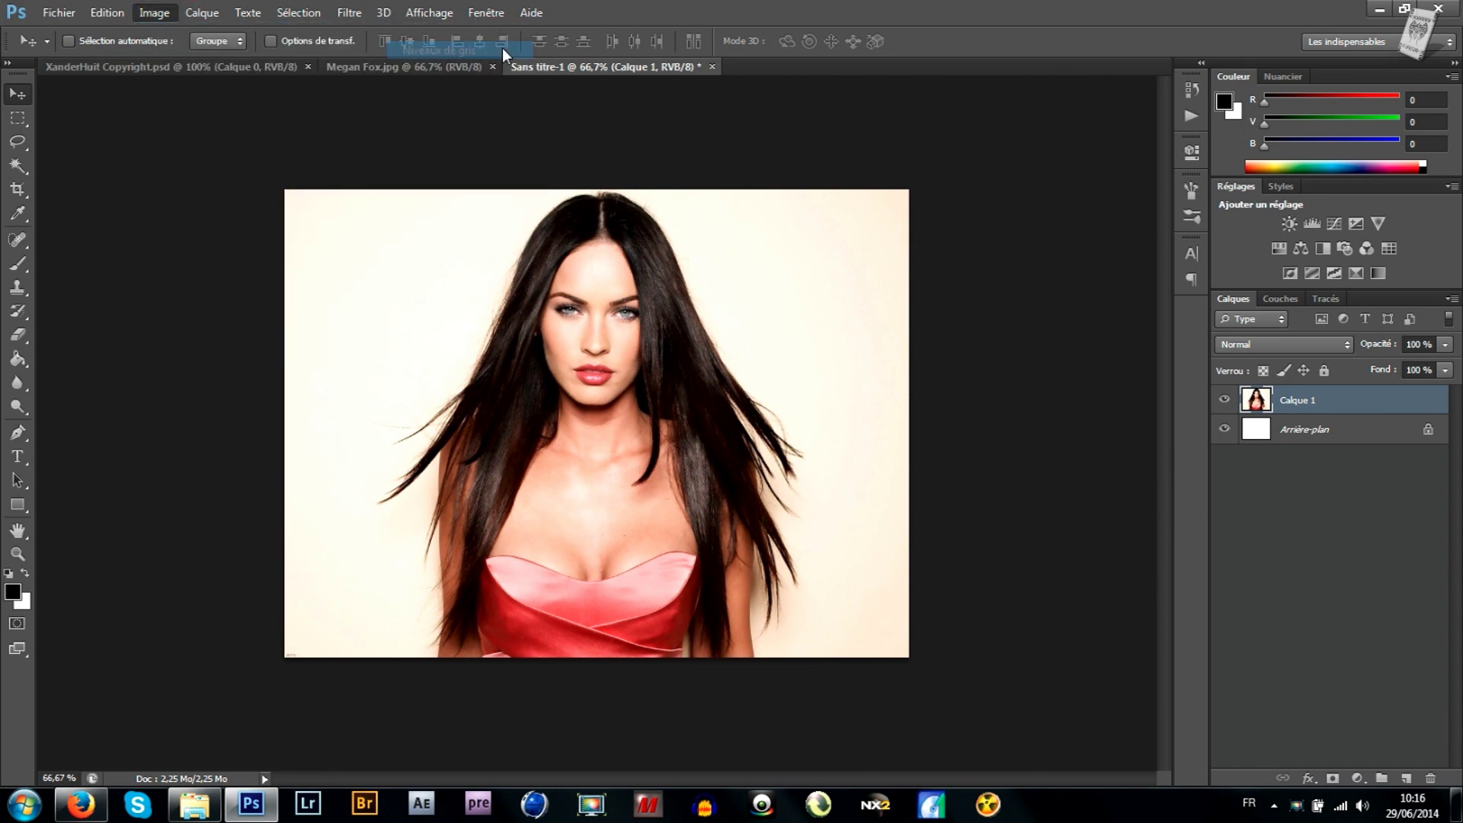
left_click(700, 299)
left_click(709, 319)
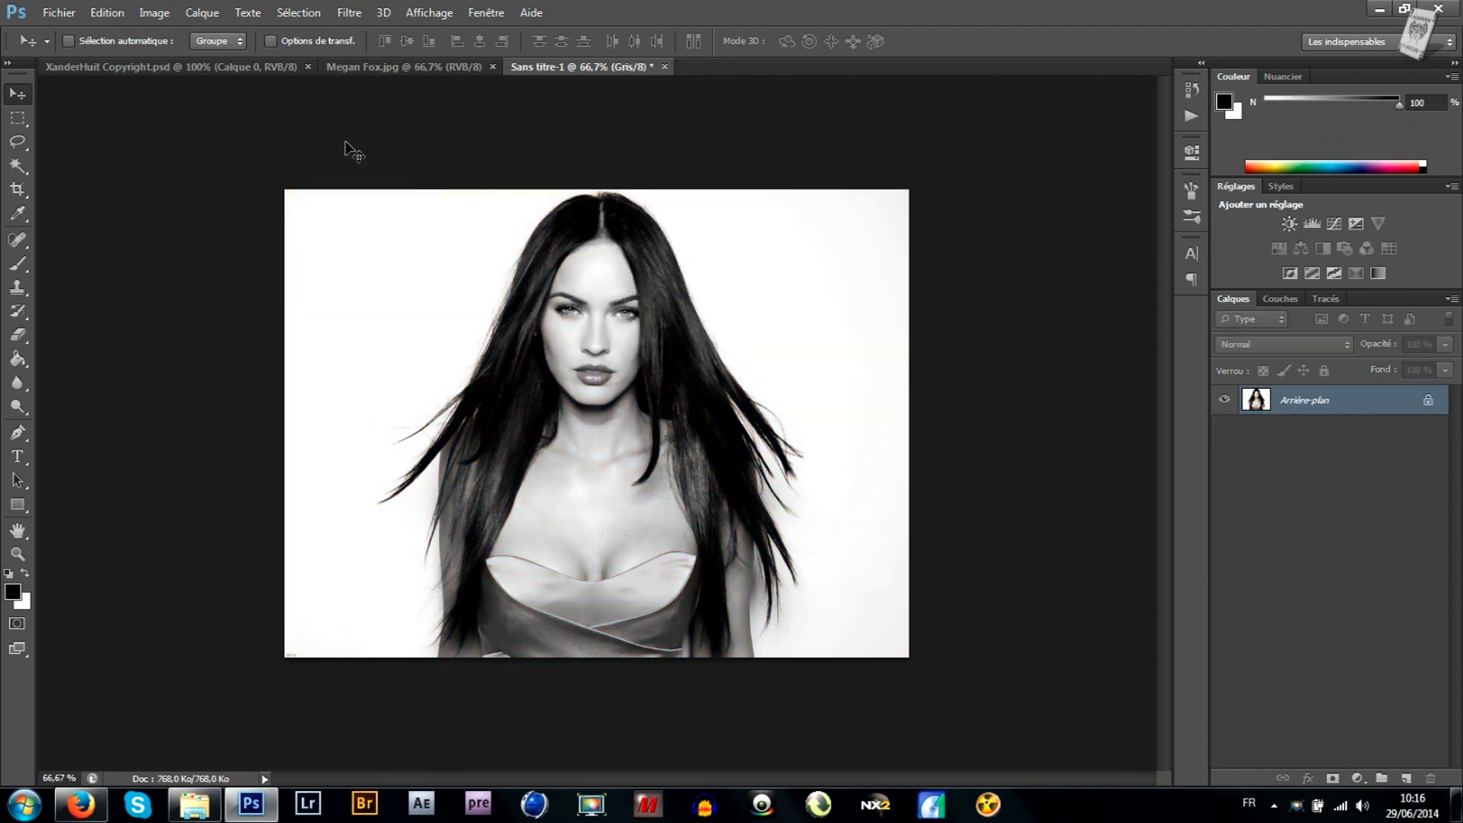
Step: Darken it with Levels: black input 79, midtone 0.66
left_click(156, 13)
mouse_move(258, 58)
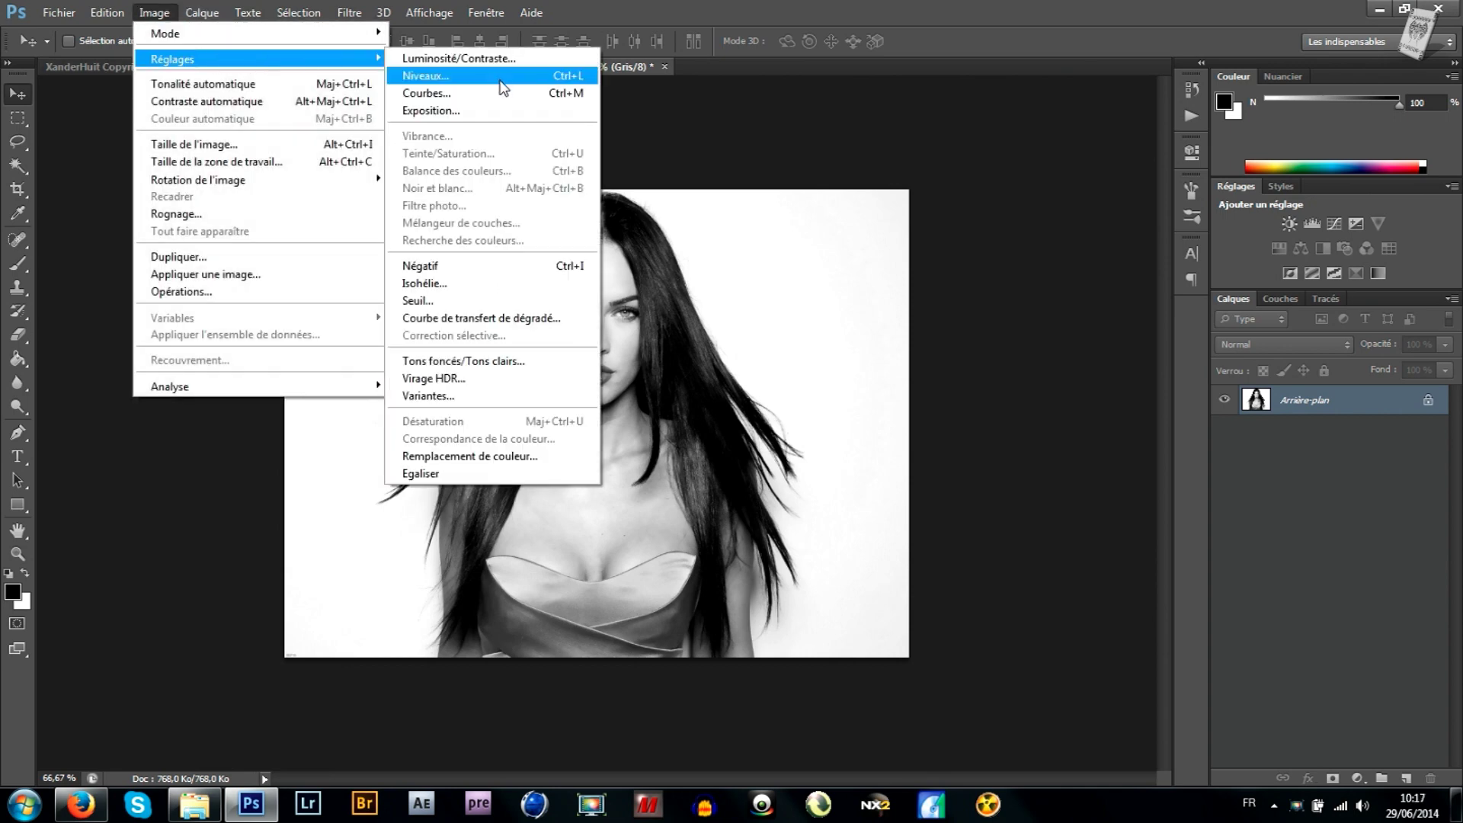
left_click(491, 75)
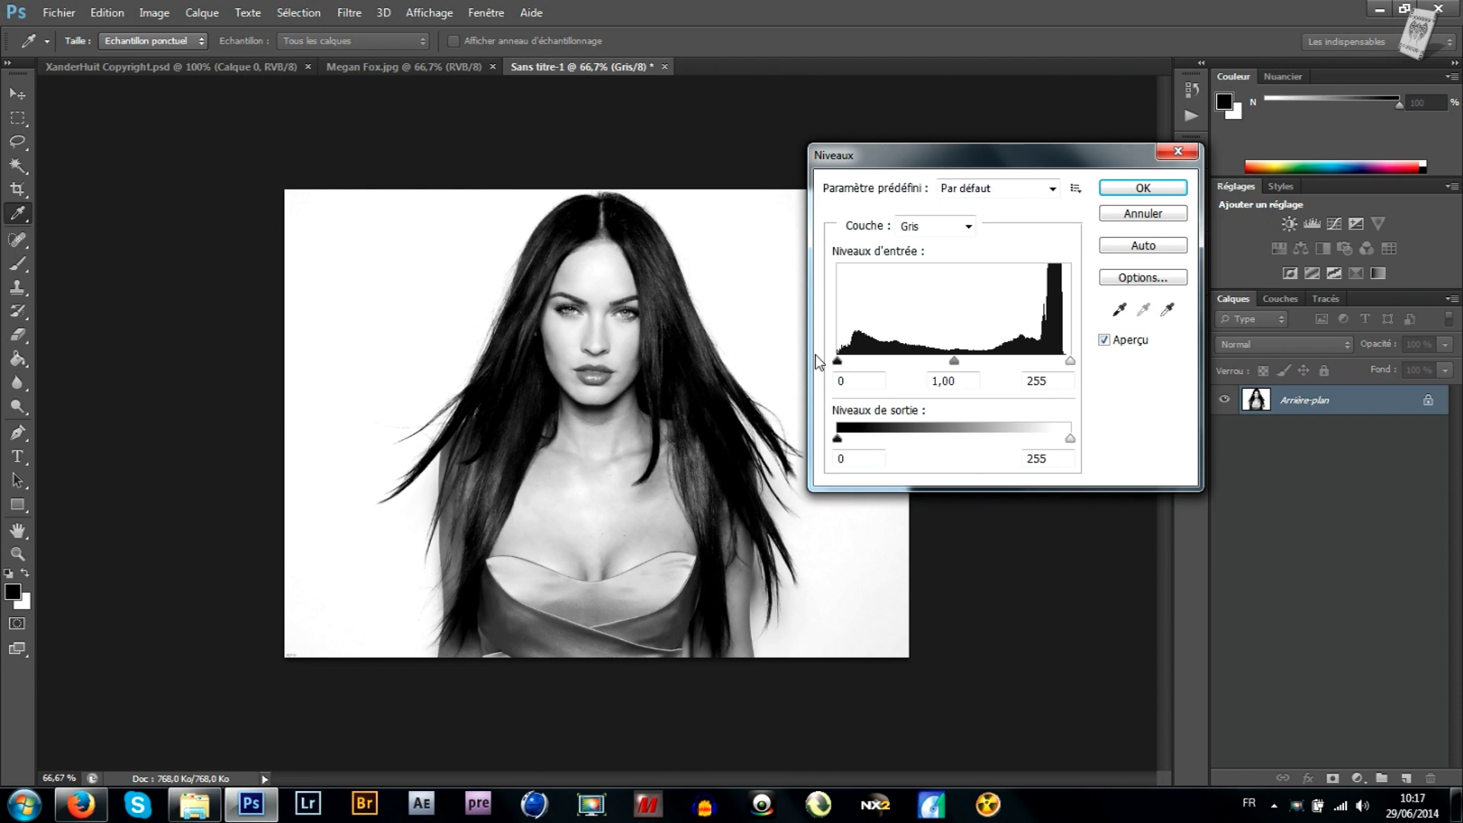
left_click_drag(840, 366, 912, 370)
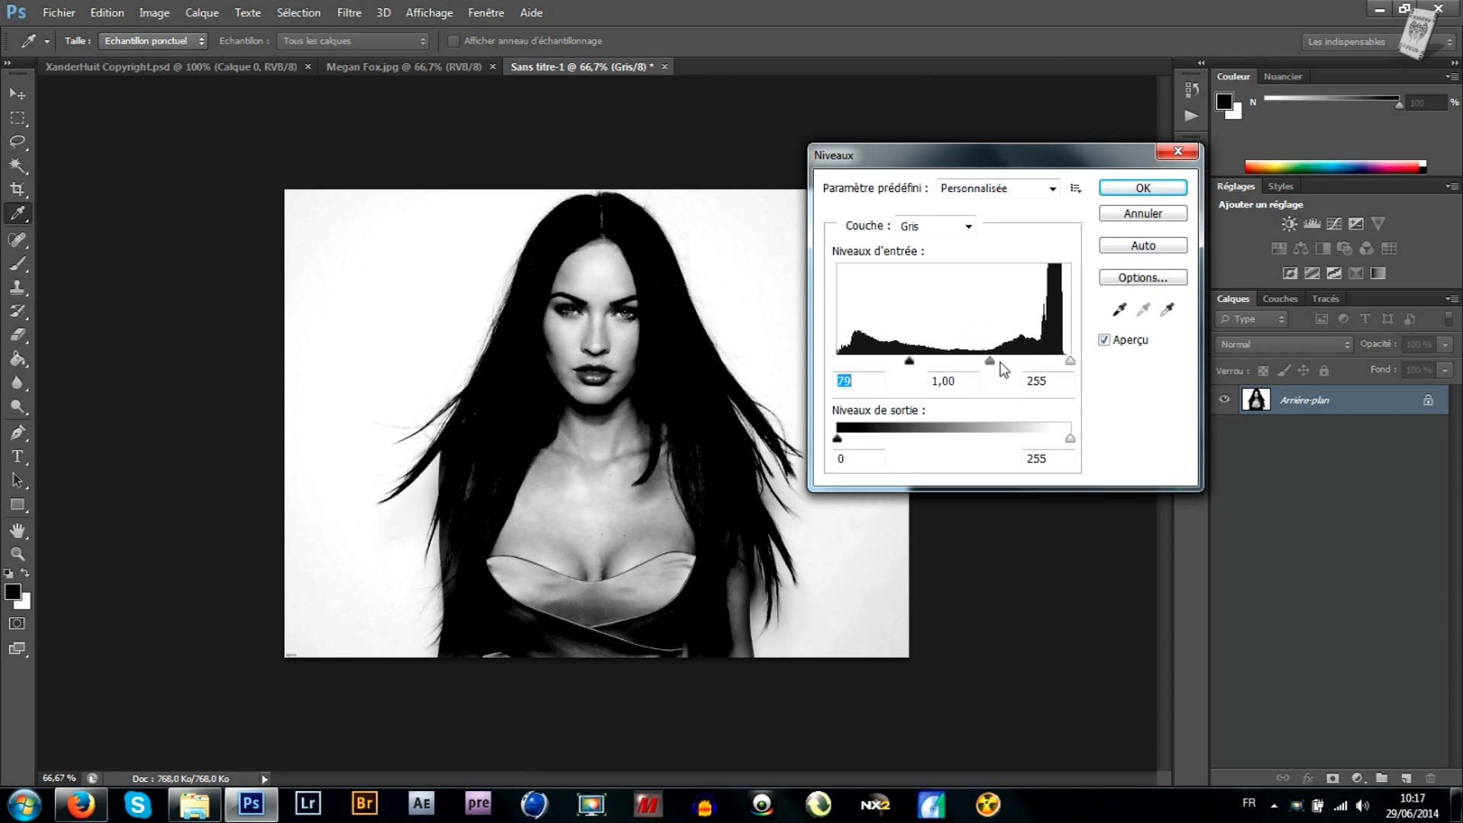
left_click_drag(990, 362, 1010, 363)
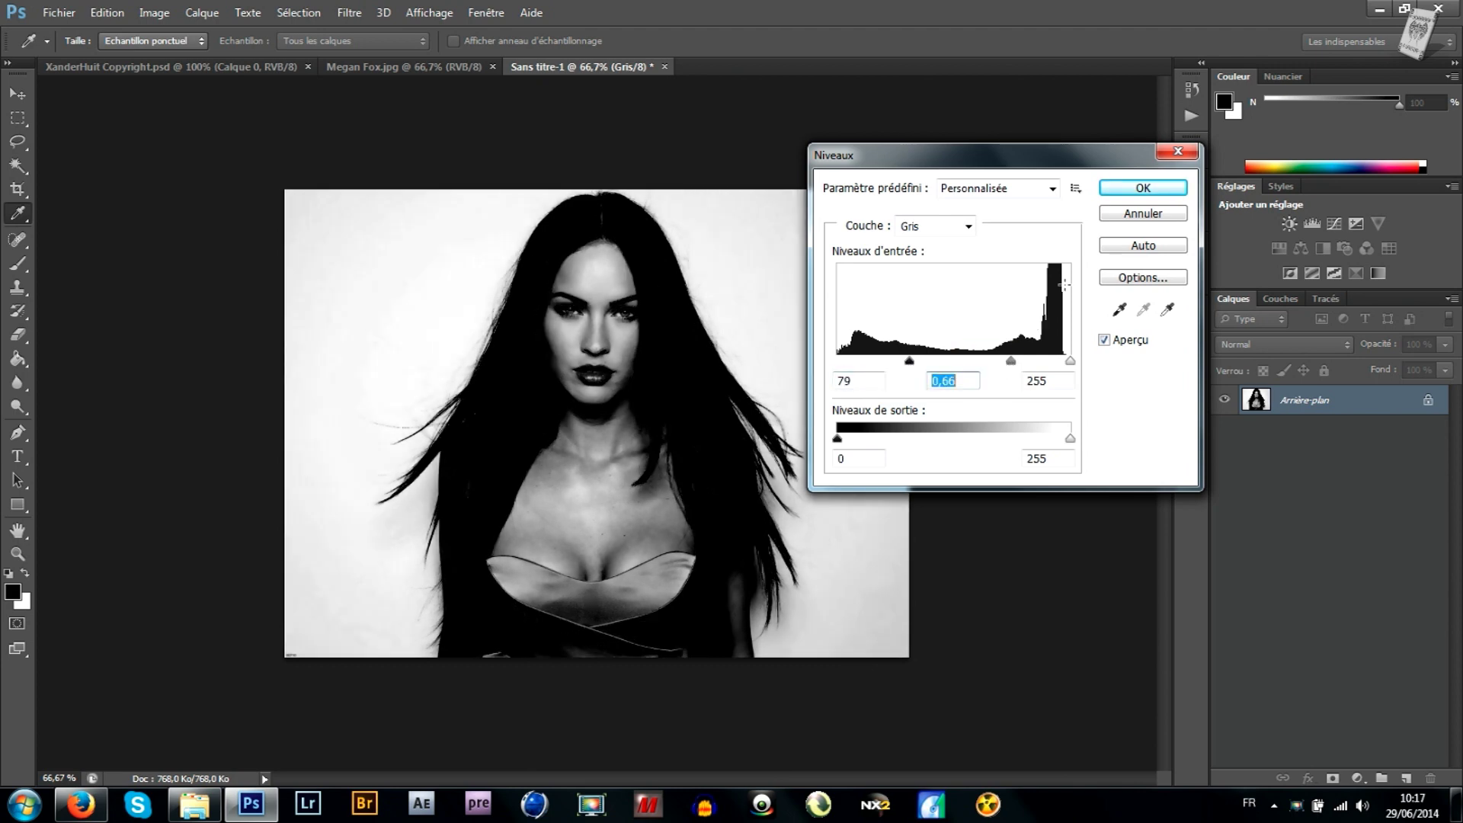
left_click(1143, 188)
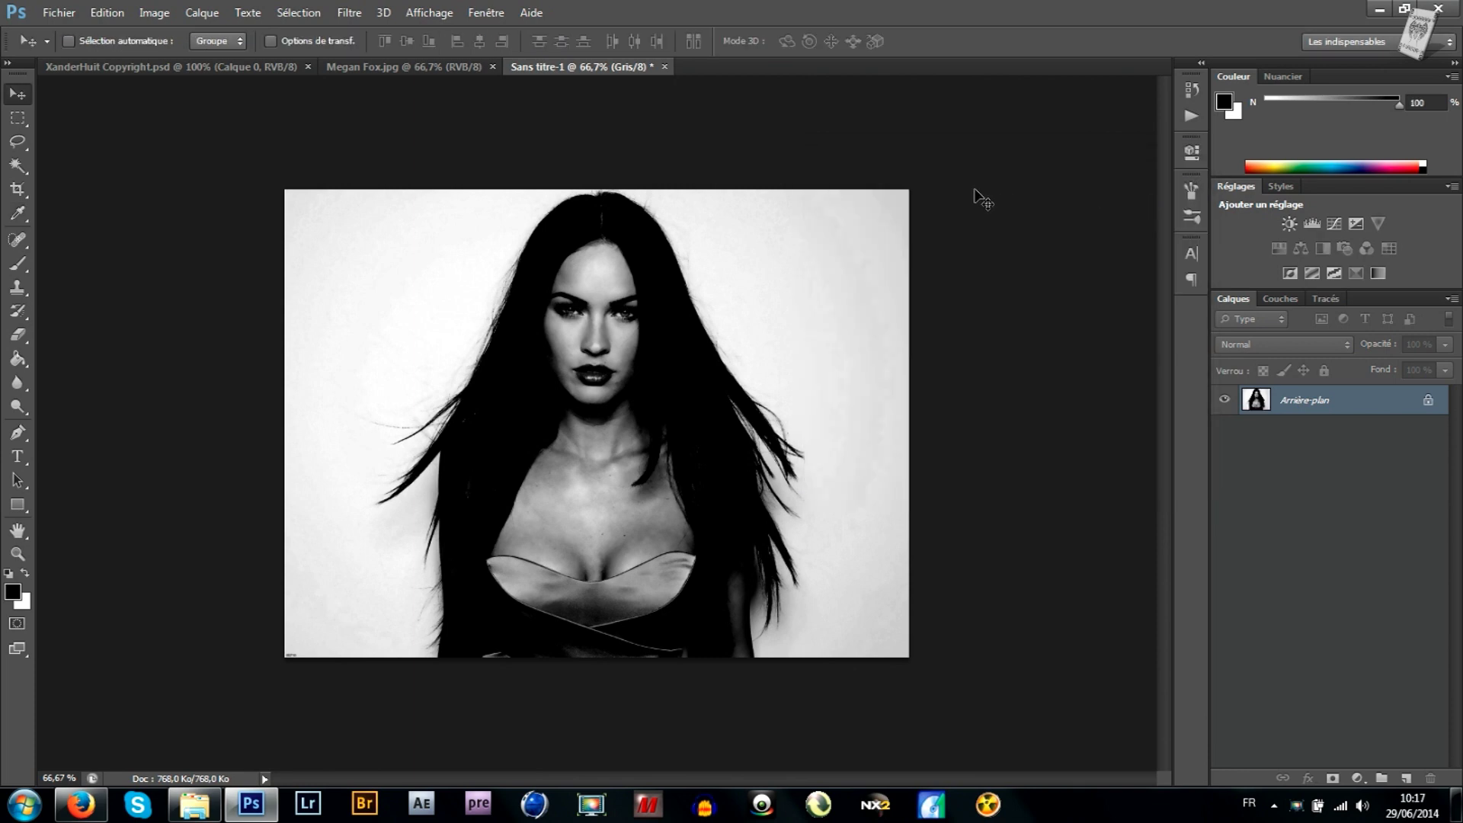
Step: Copy the whole greyscale image and close Sans titre-1 without saving
left_click(298, 12)
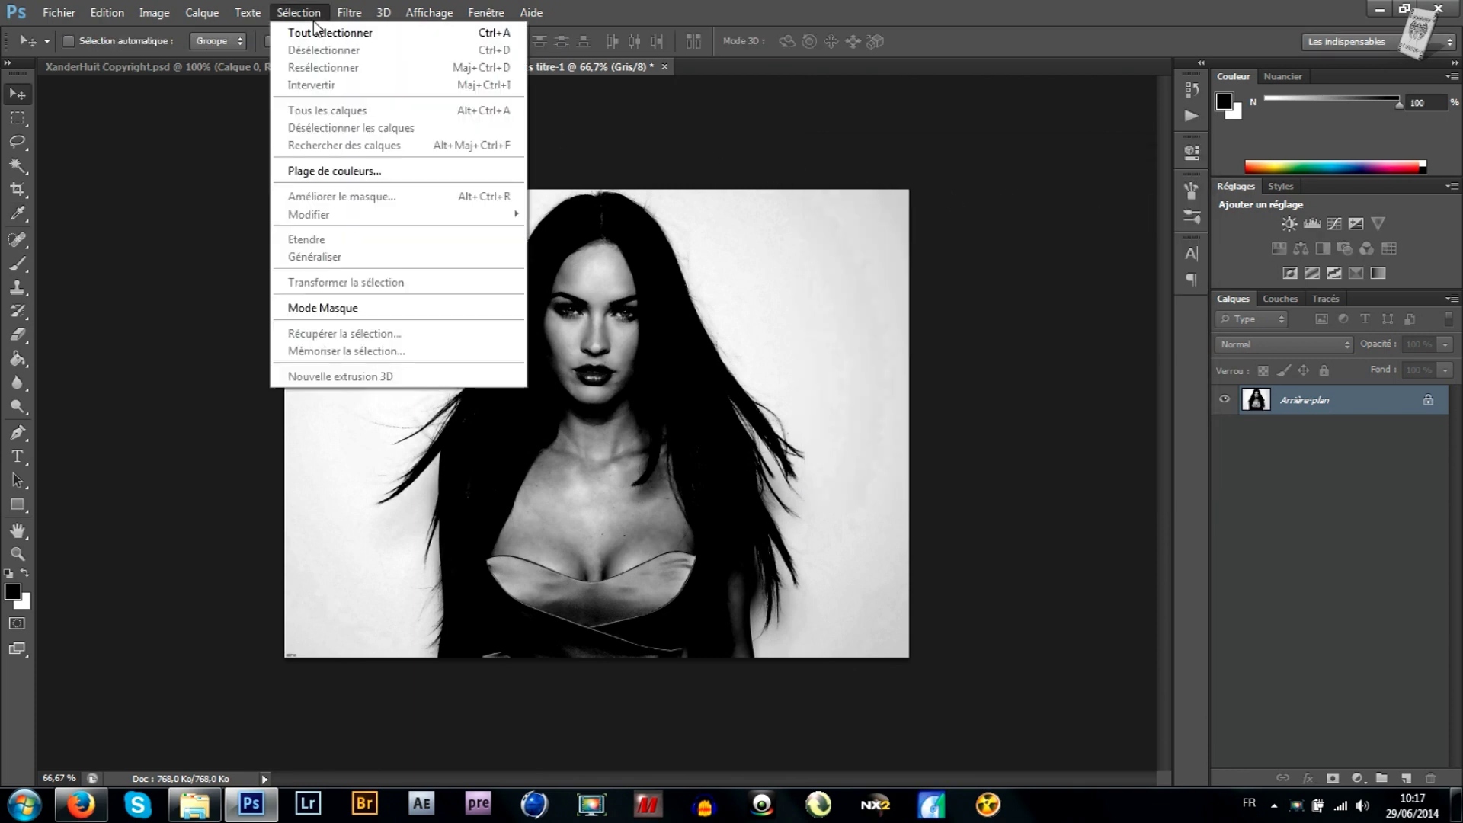
left_click(422, 33)
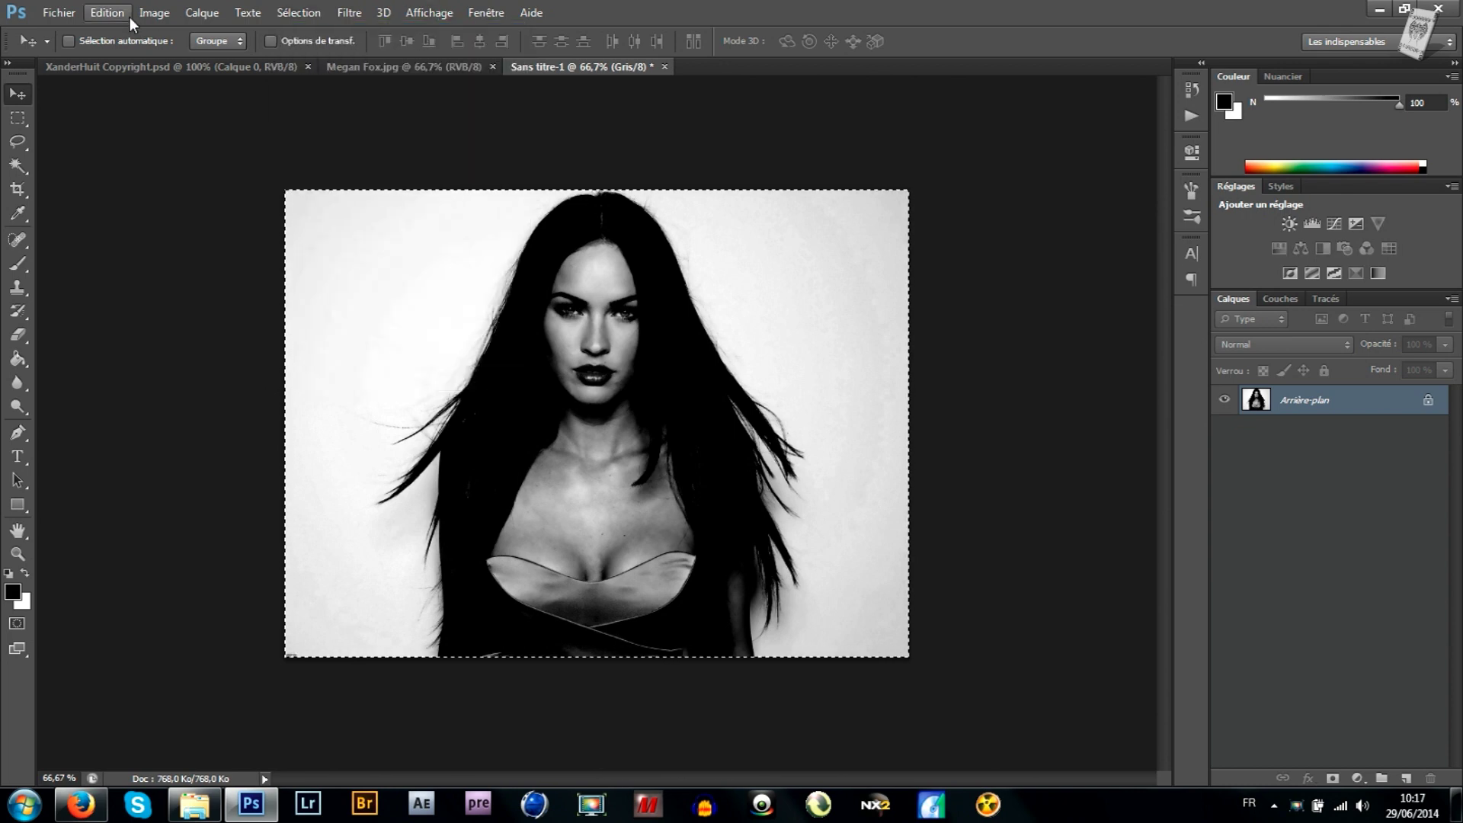
left_click(128, 15)
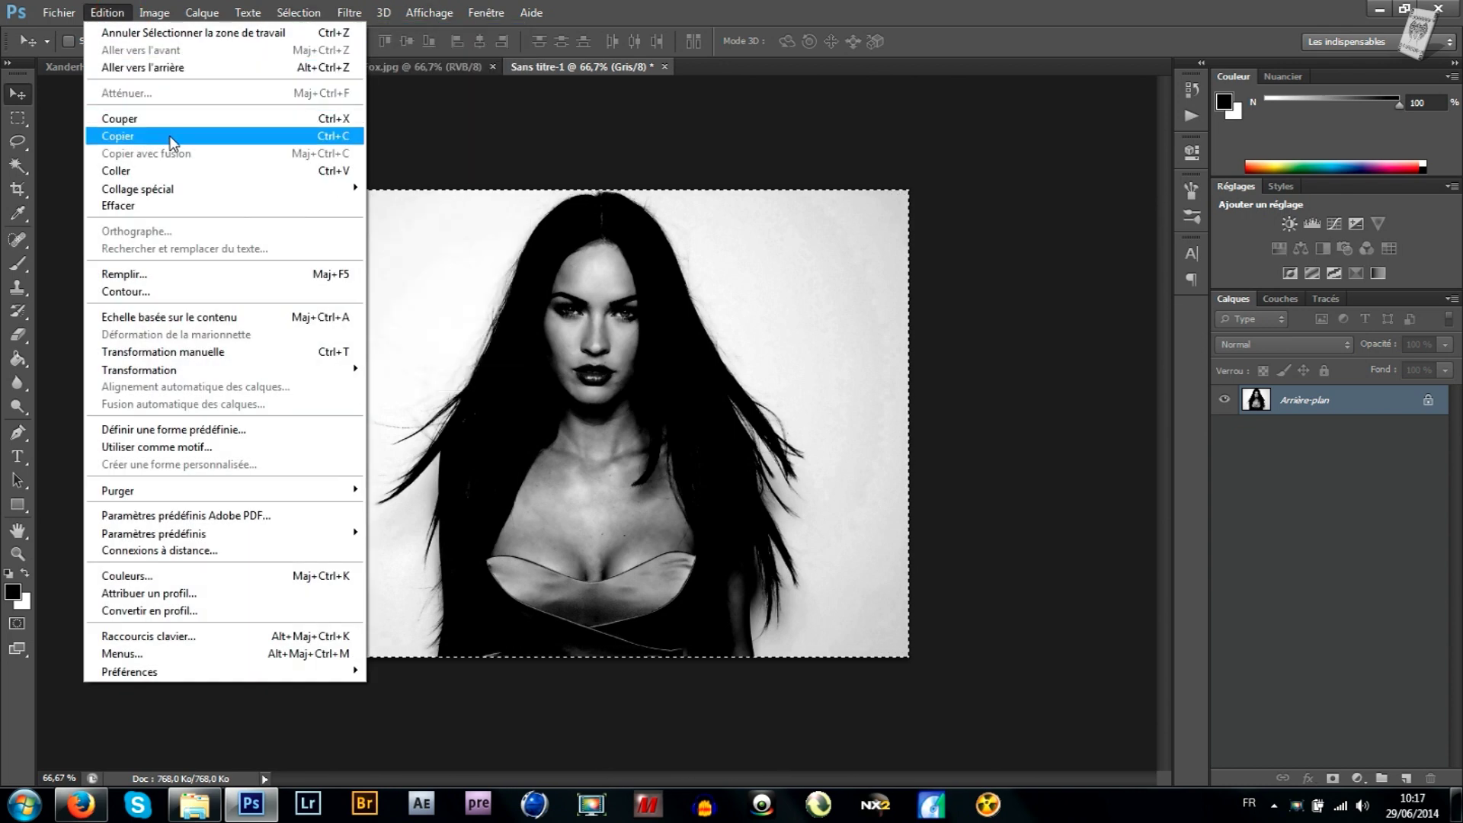
left_click(173, 141)
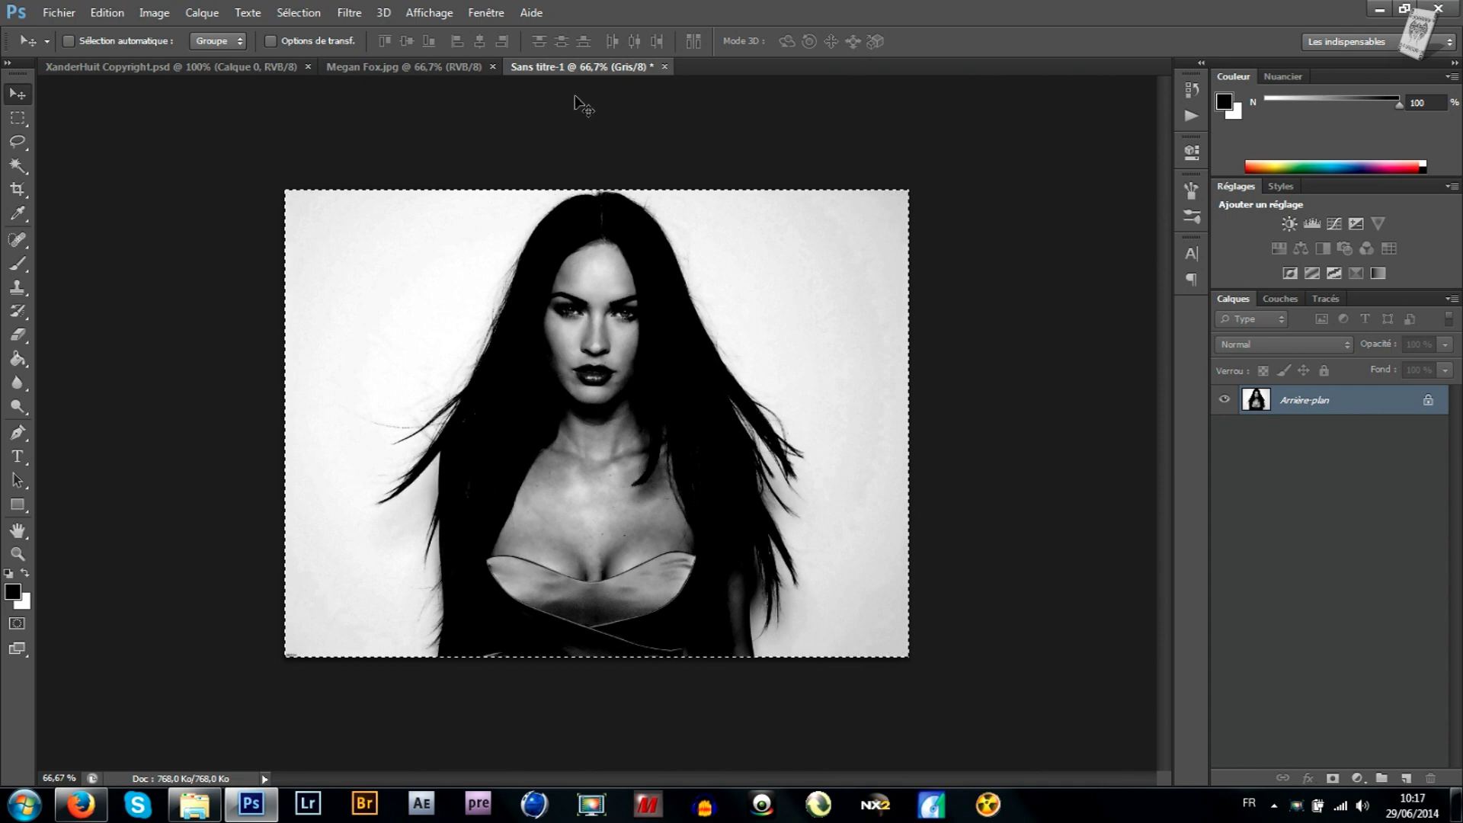
left_click(664, 66)
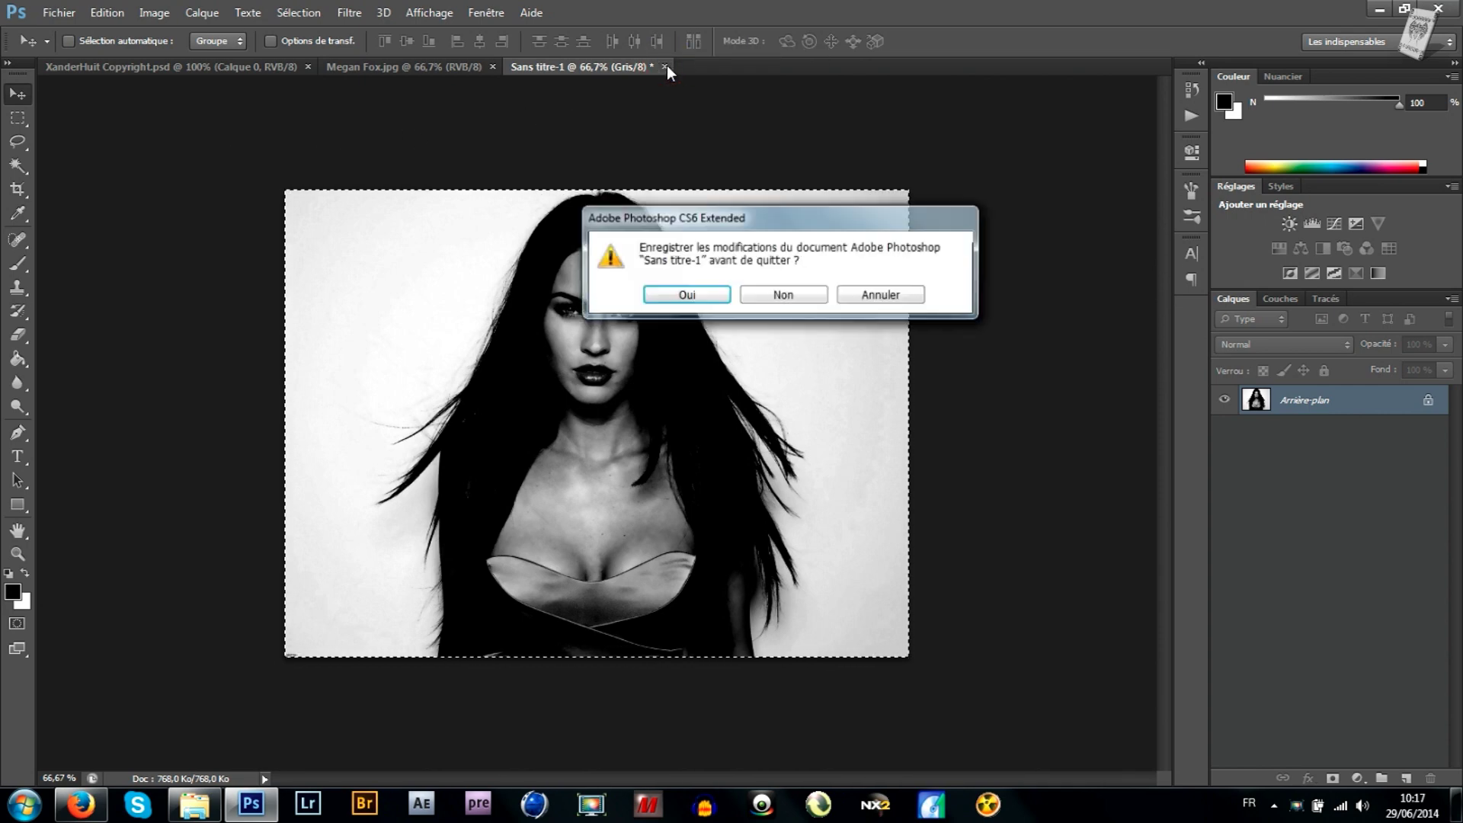
left_click(781, 298)
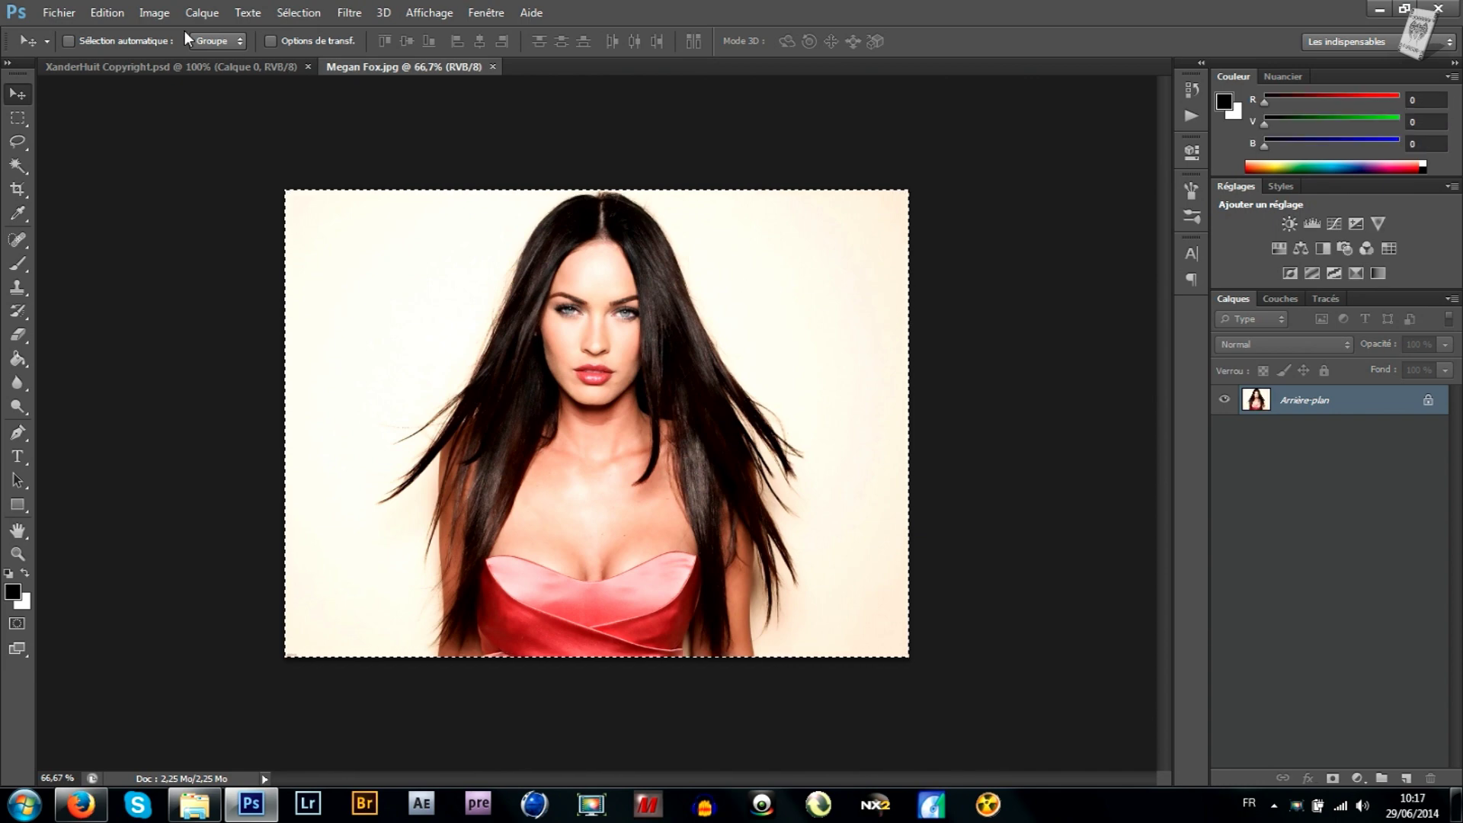
Step: Paste the copy over the colour photo, fit to screen, and blend in Produit (Multiply)
left_click(116, 14)
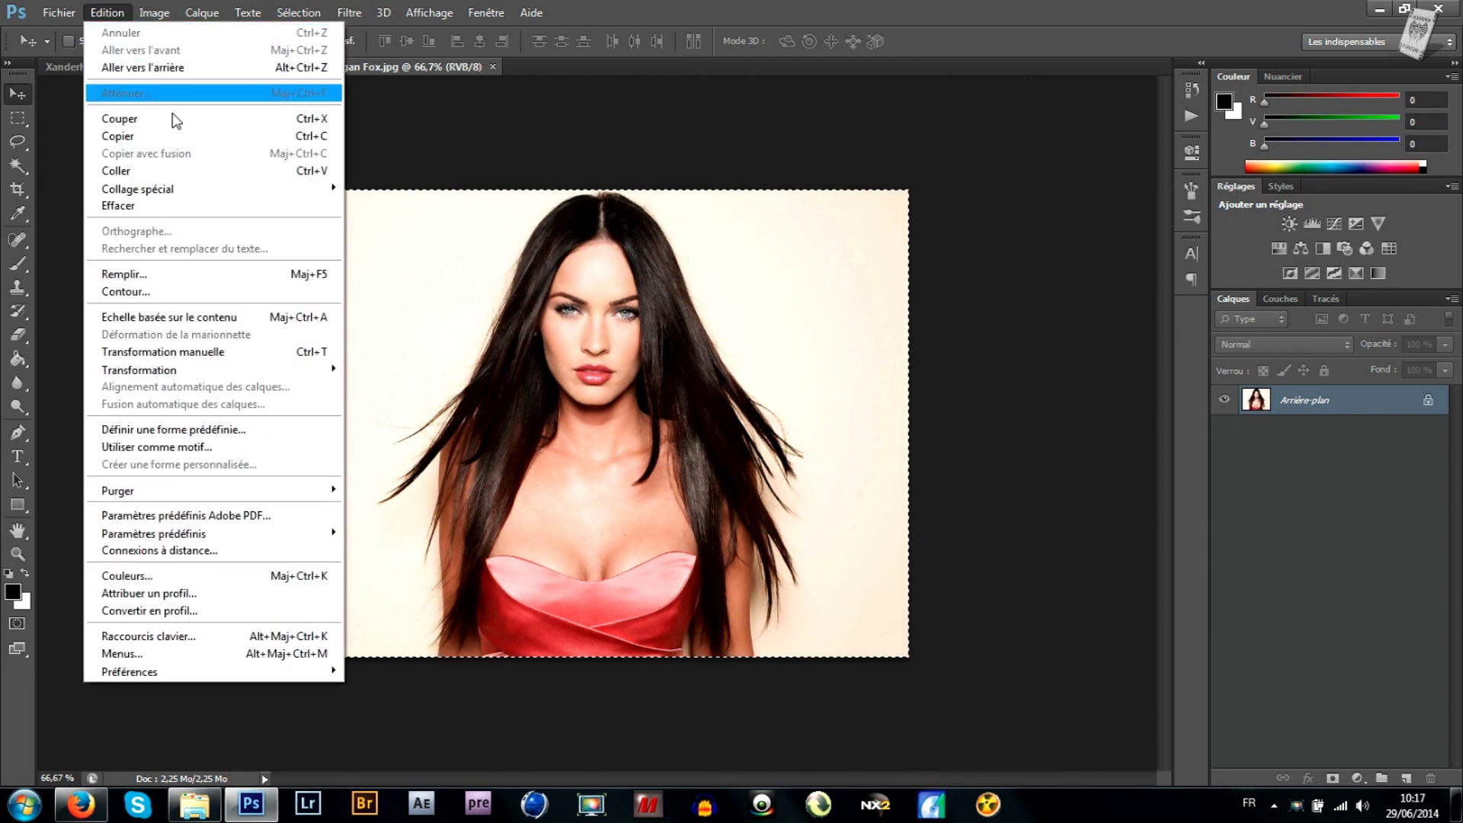
left_click(203, 169)
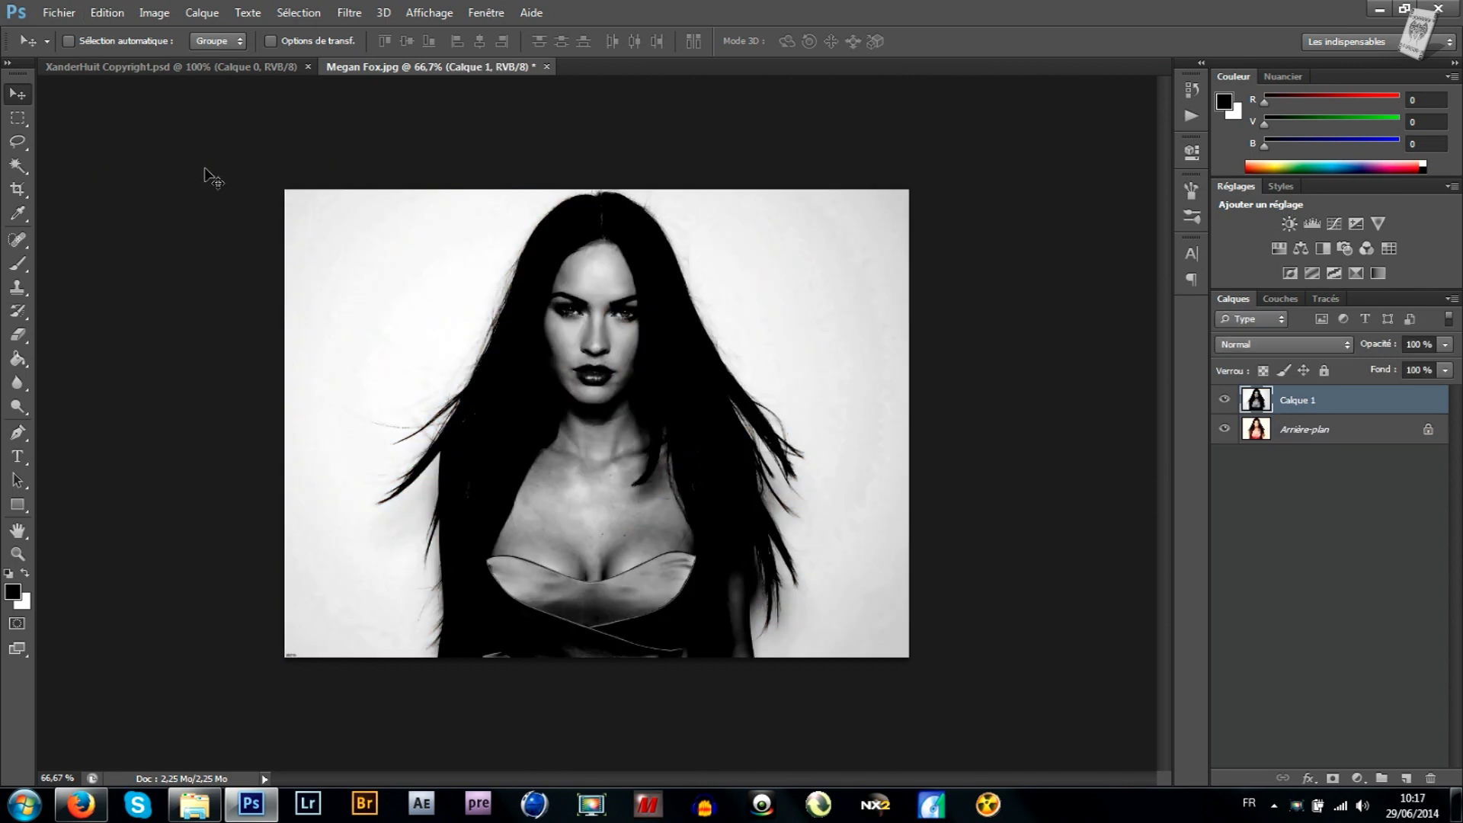
left_click(423, 16)
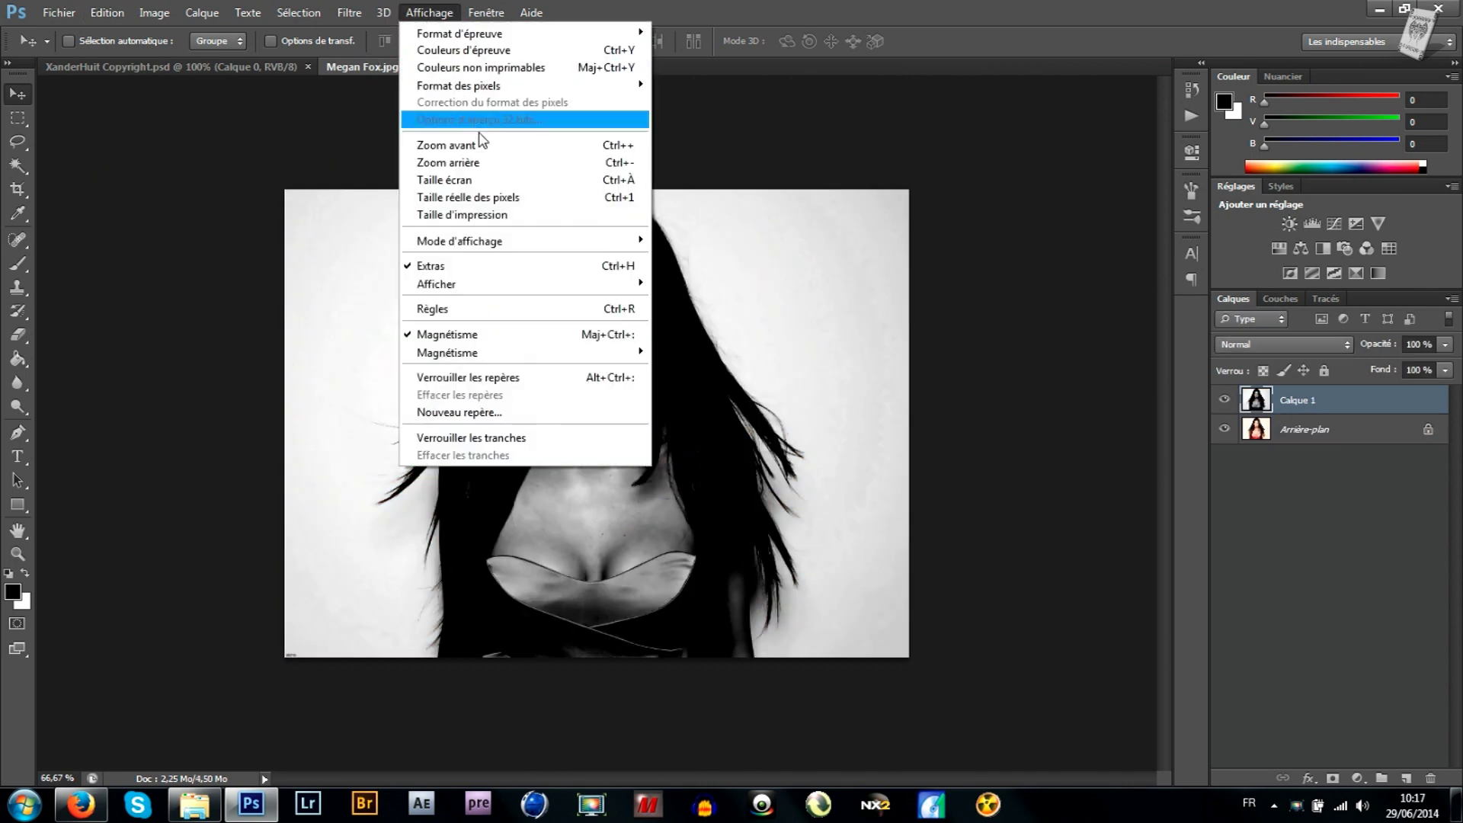
left_click(503, 183)
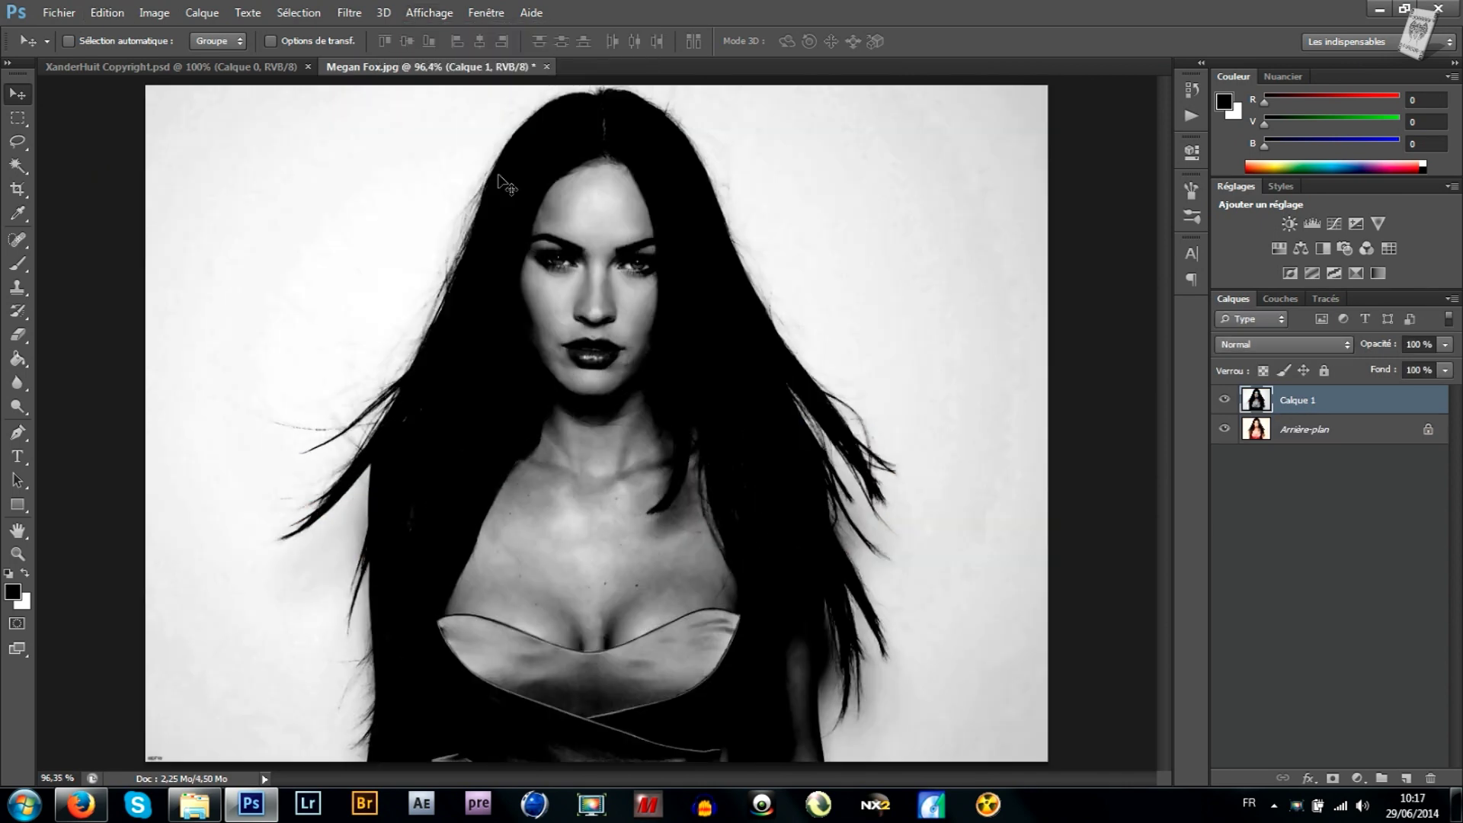
left_click(1278, 351)
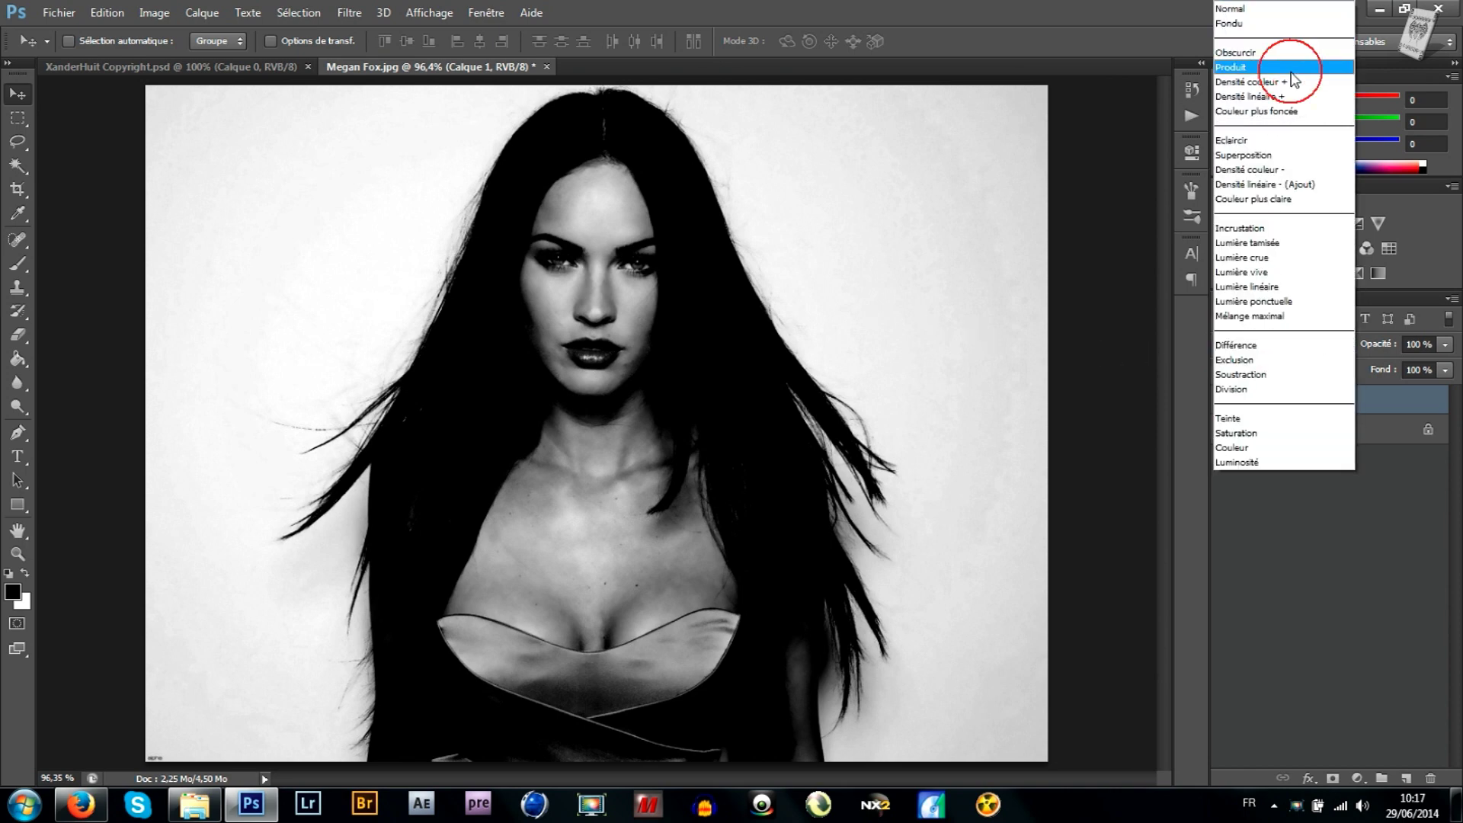
left_click(1291, 72)
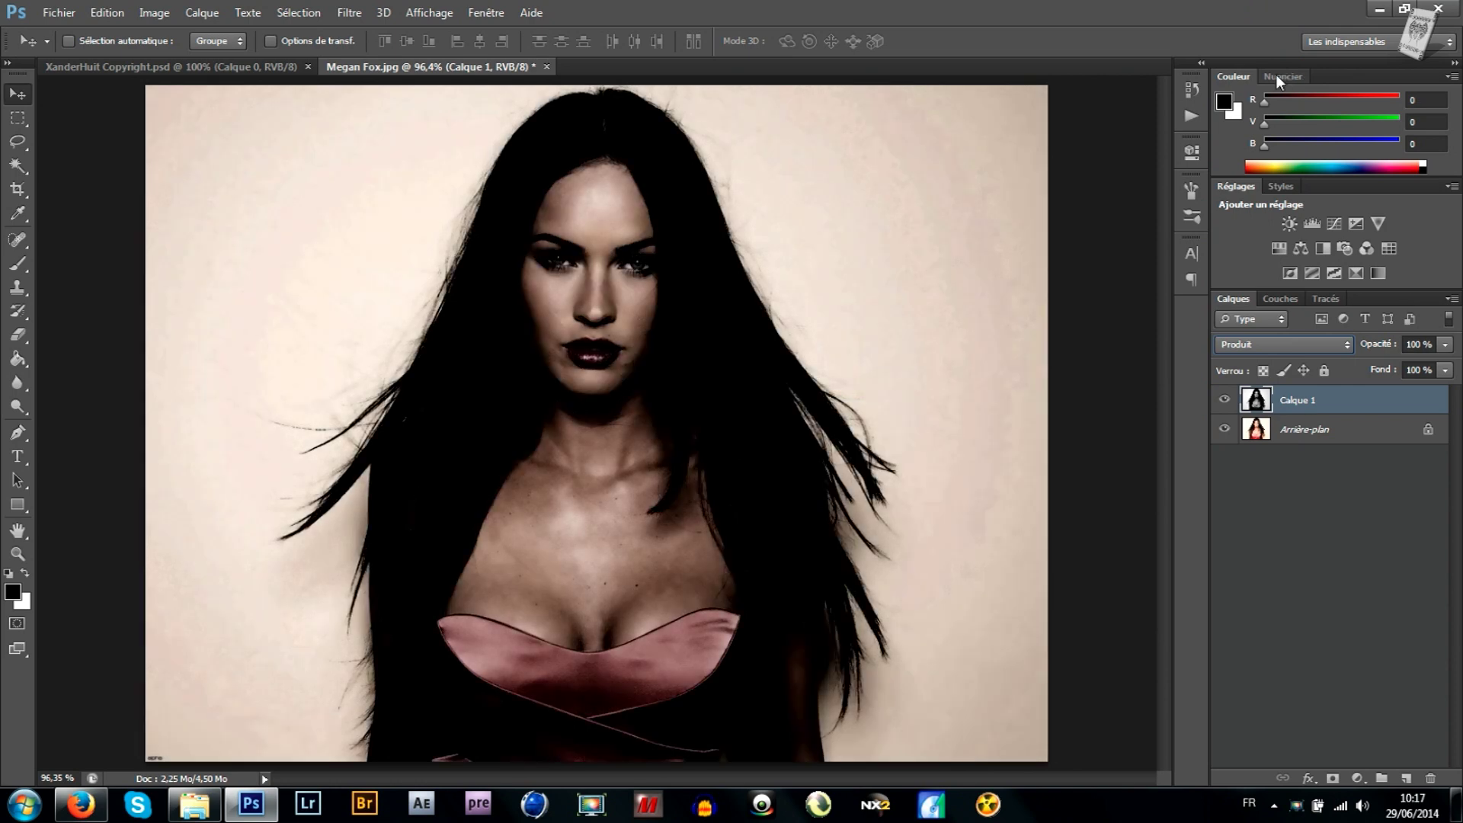
left_click(360, 16)
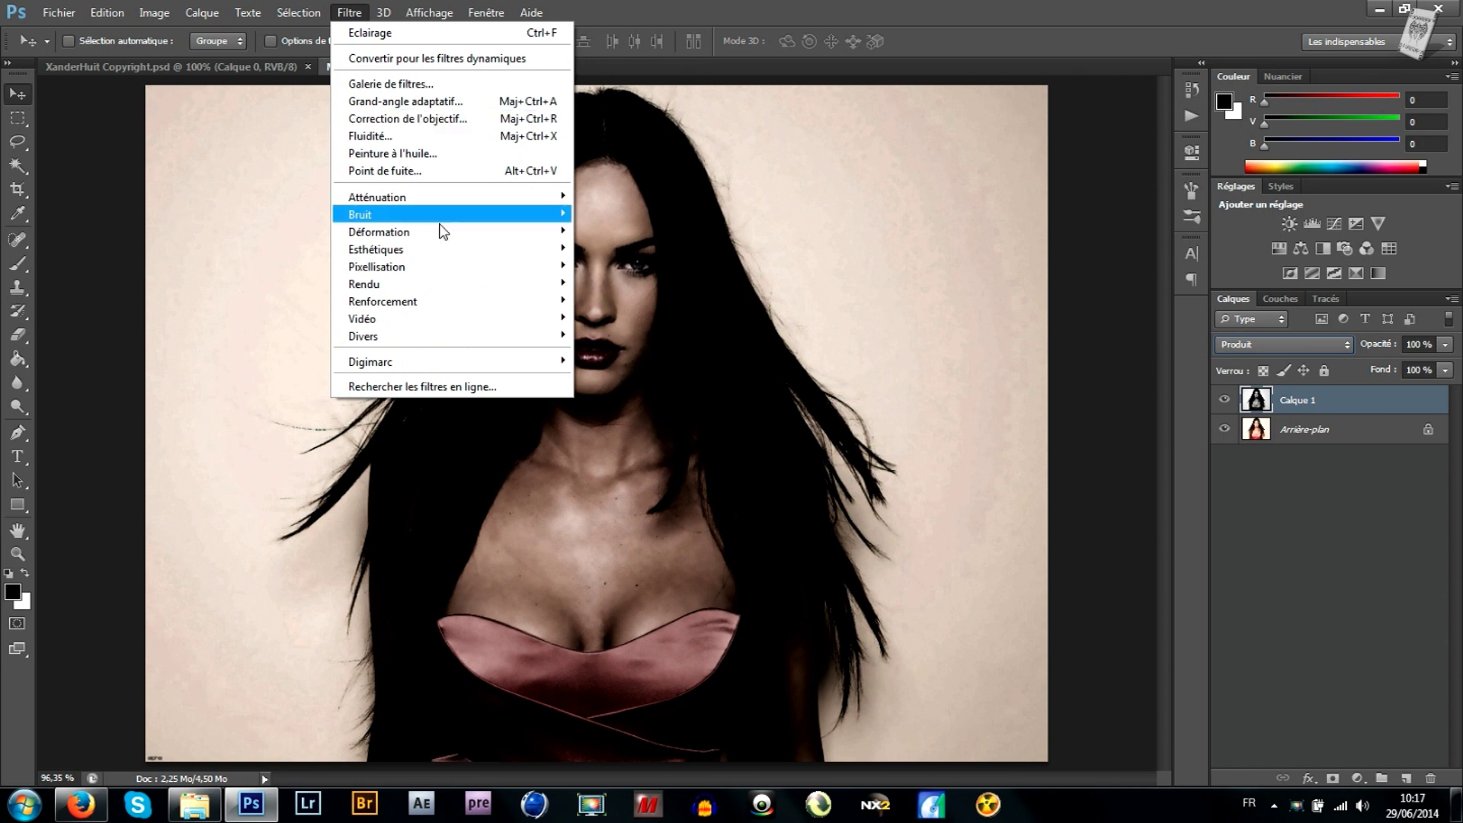
mouse_move(377, 283)
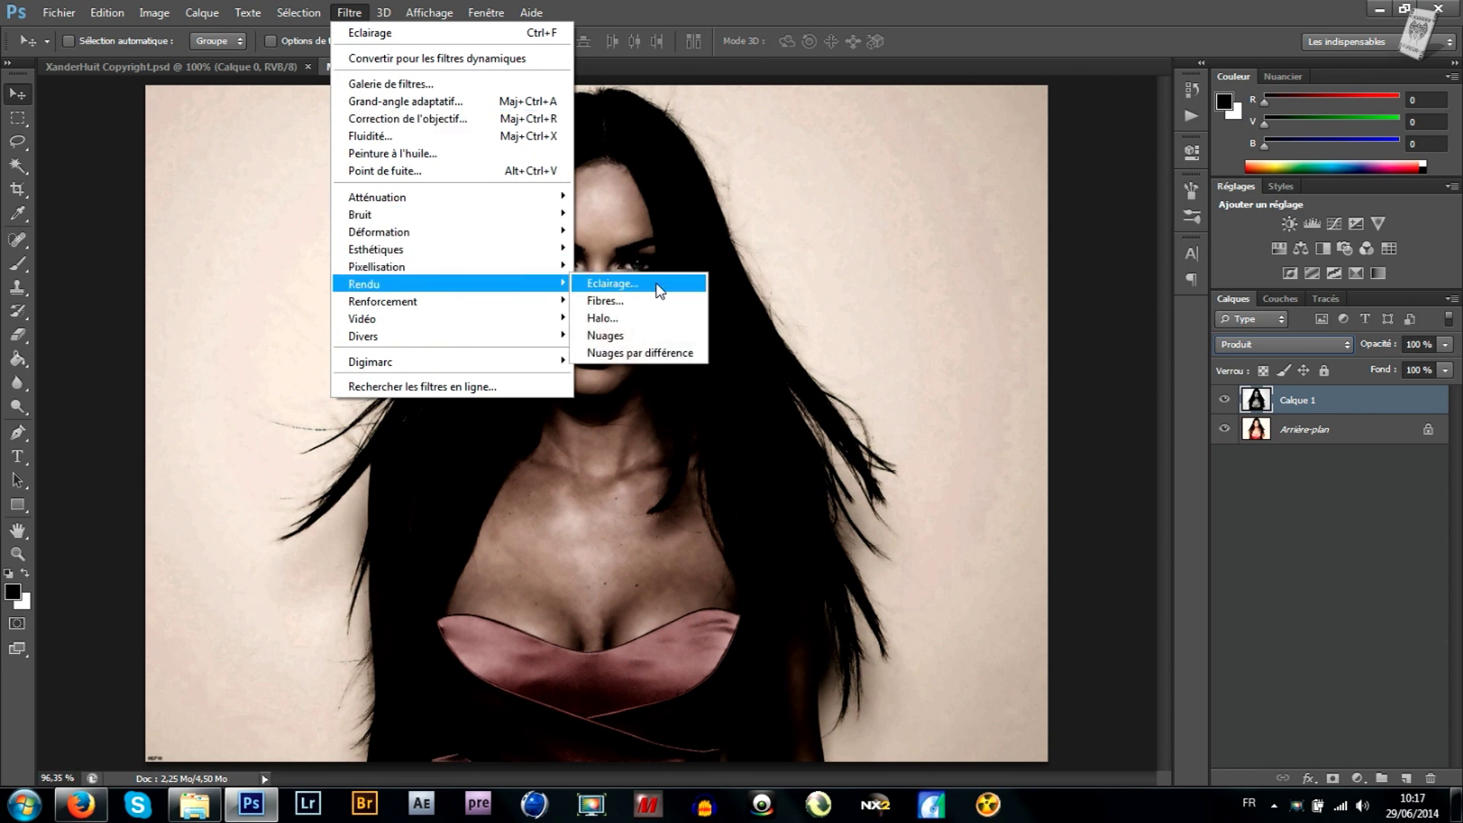
Step: Apply Eclairage lighting with the Flash preset, spotlight placed beside the face
left_click(657, 285)
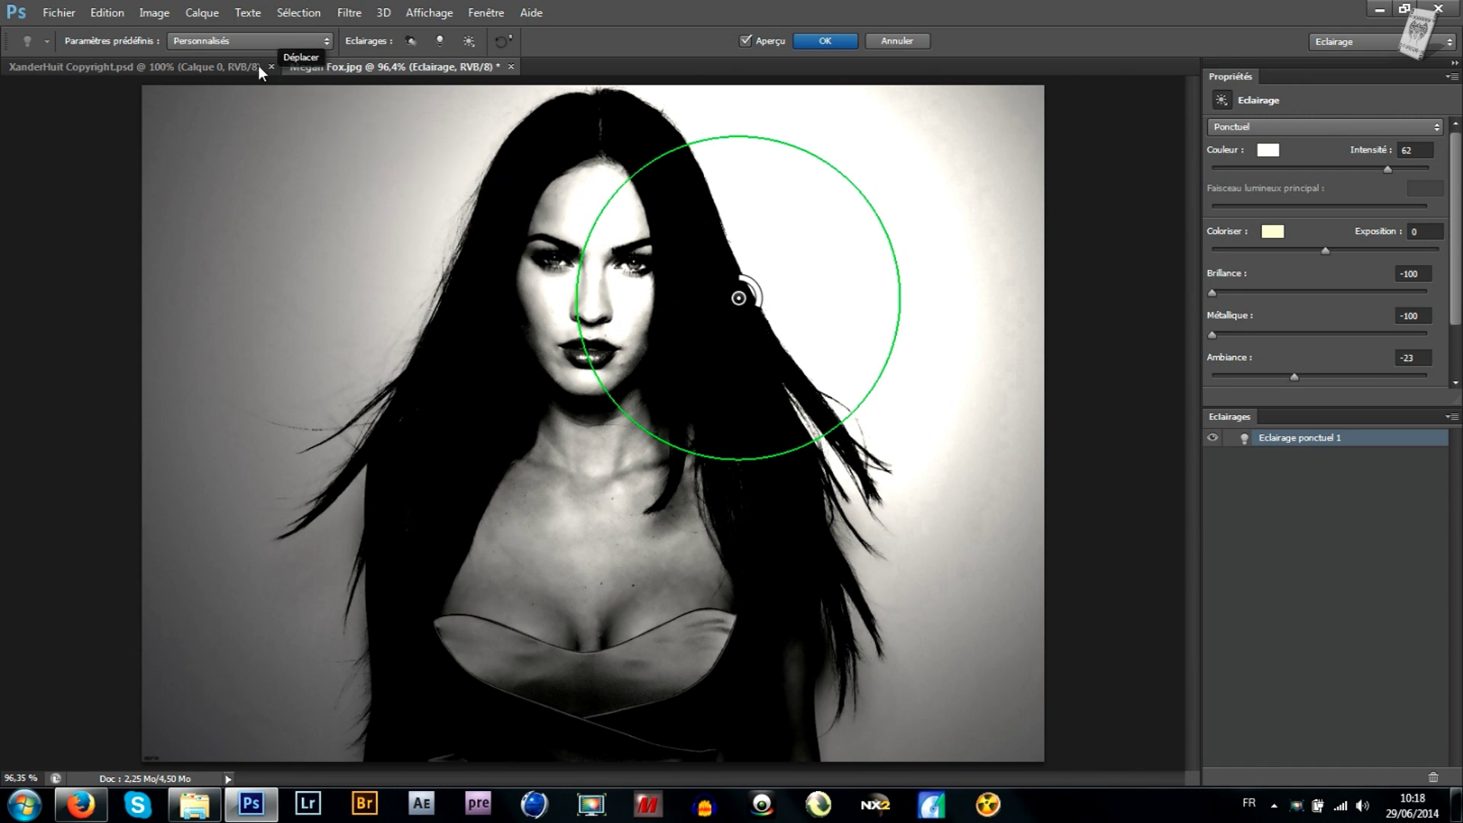
left_click(254, 39)
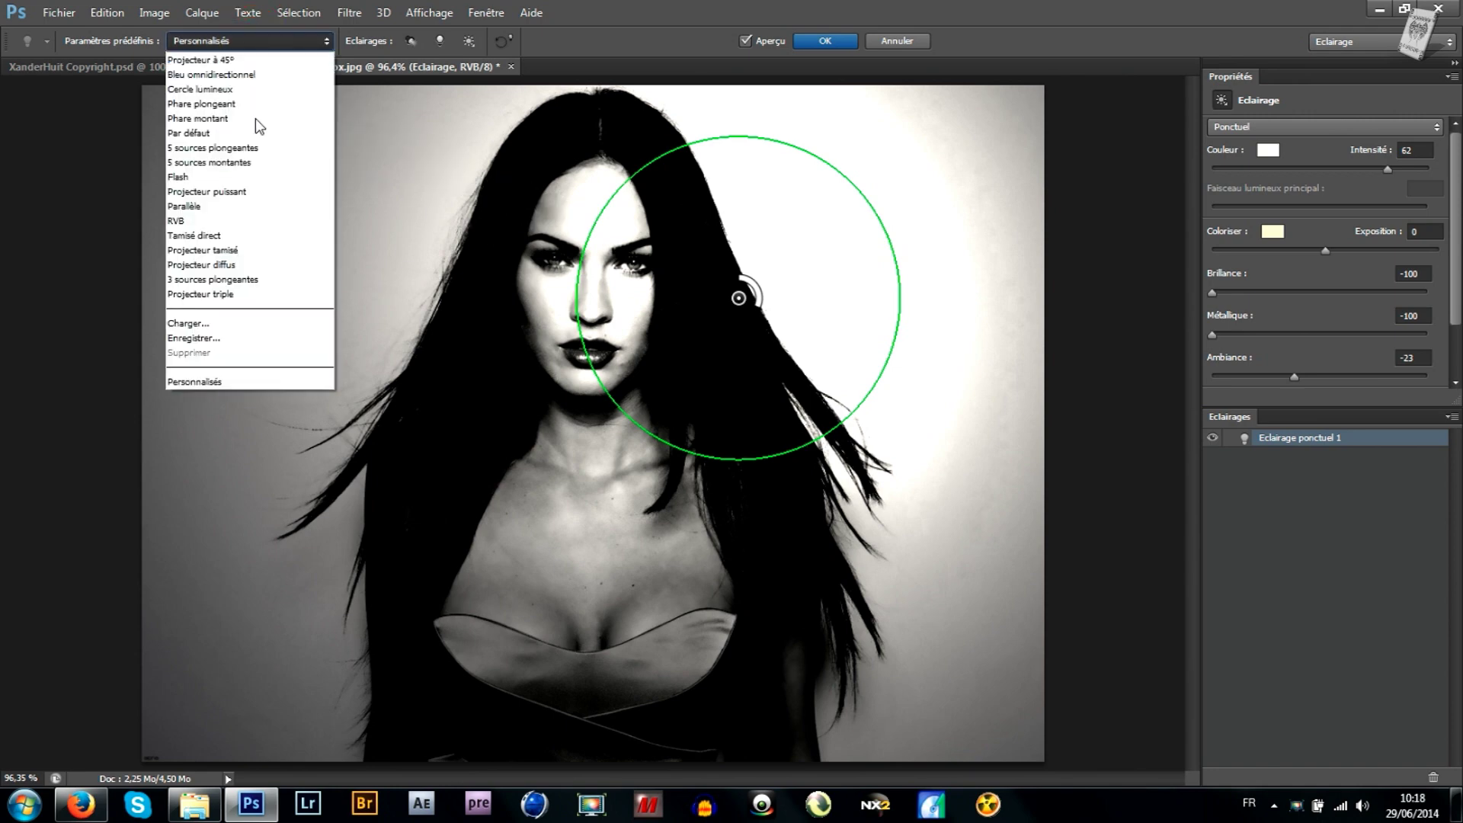
left_click(261, 178)
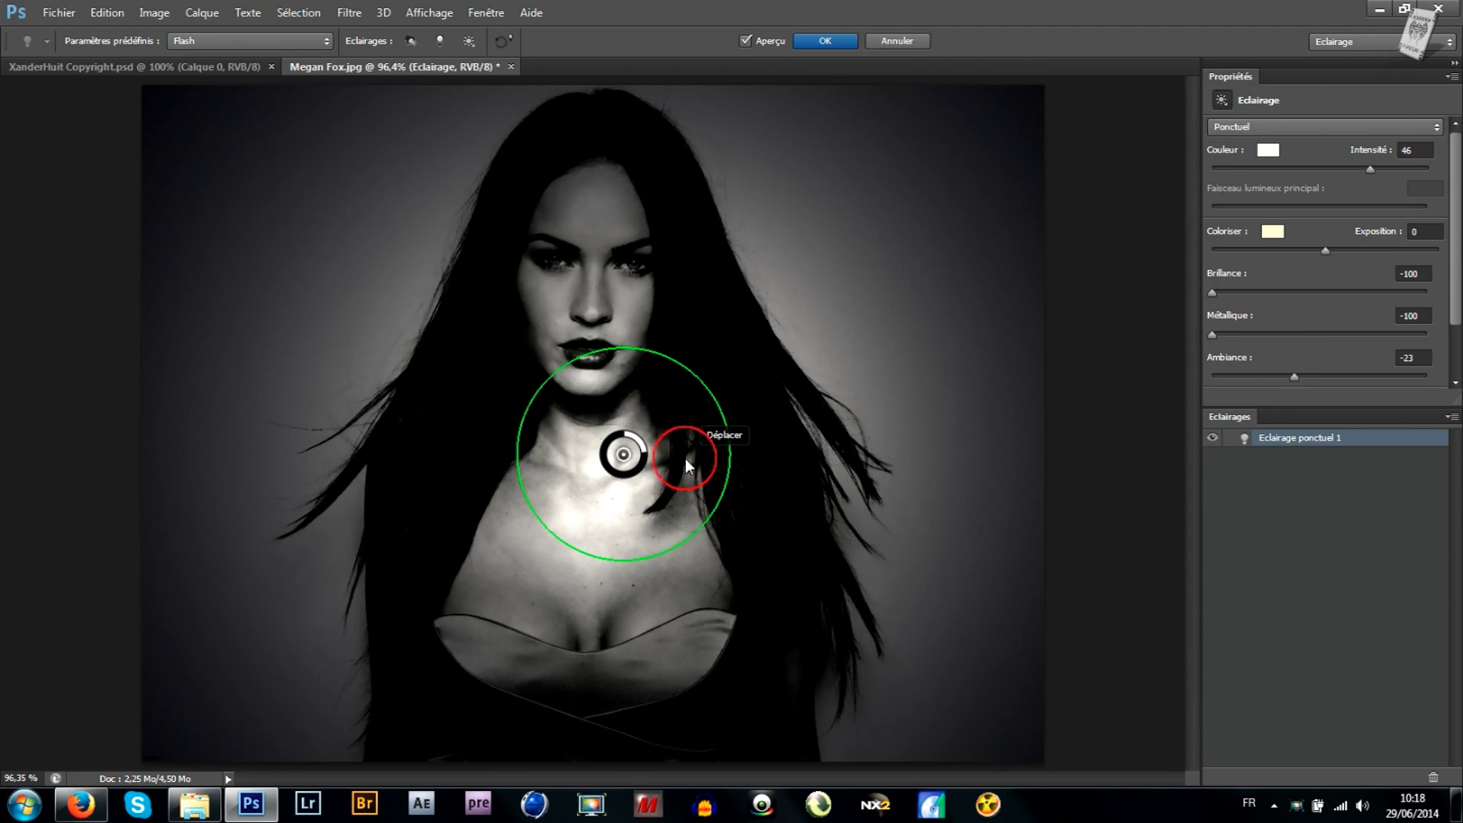
left_click_drag(684, 457, 772, 282)
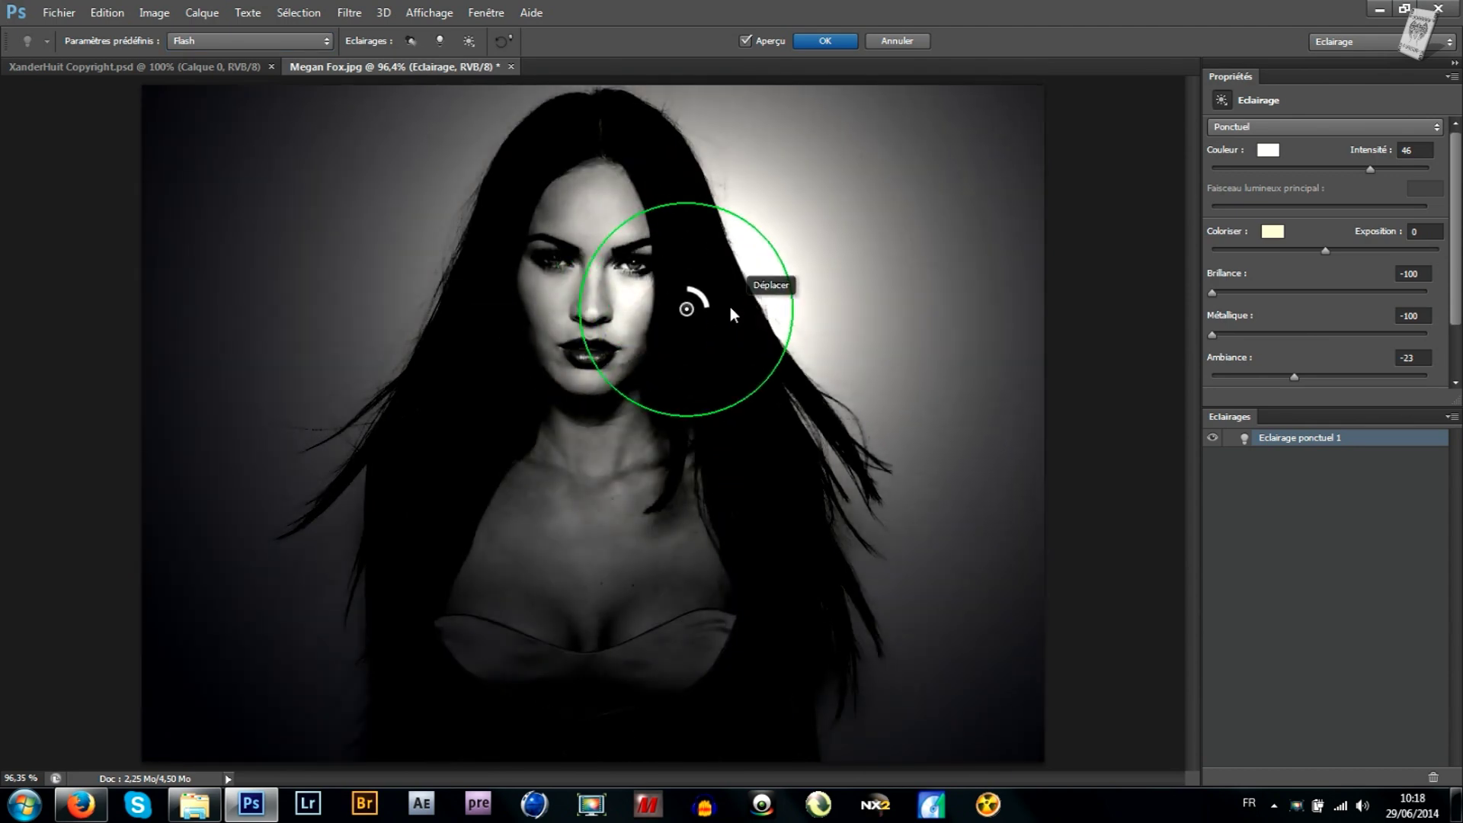
mouse_move(773, 284)
left_mouse_down()
mouse_move(777, 318)
mouse_move(812, 305)
left_mouse_up()
left_click_drag(683, 336, 707, 340)
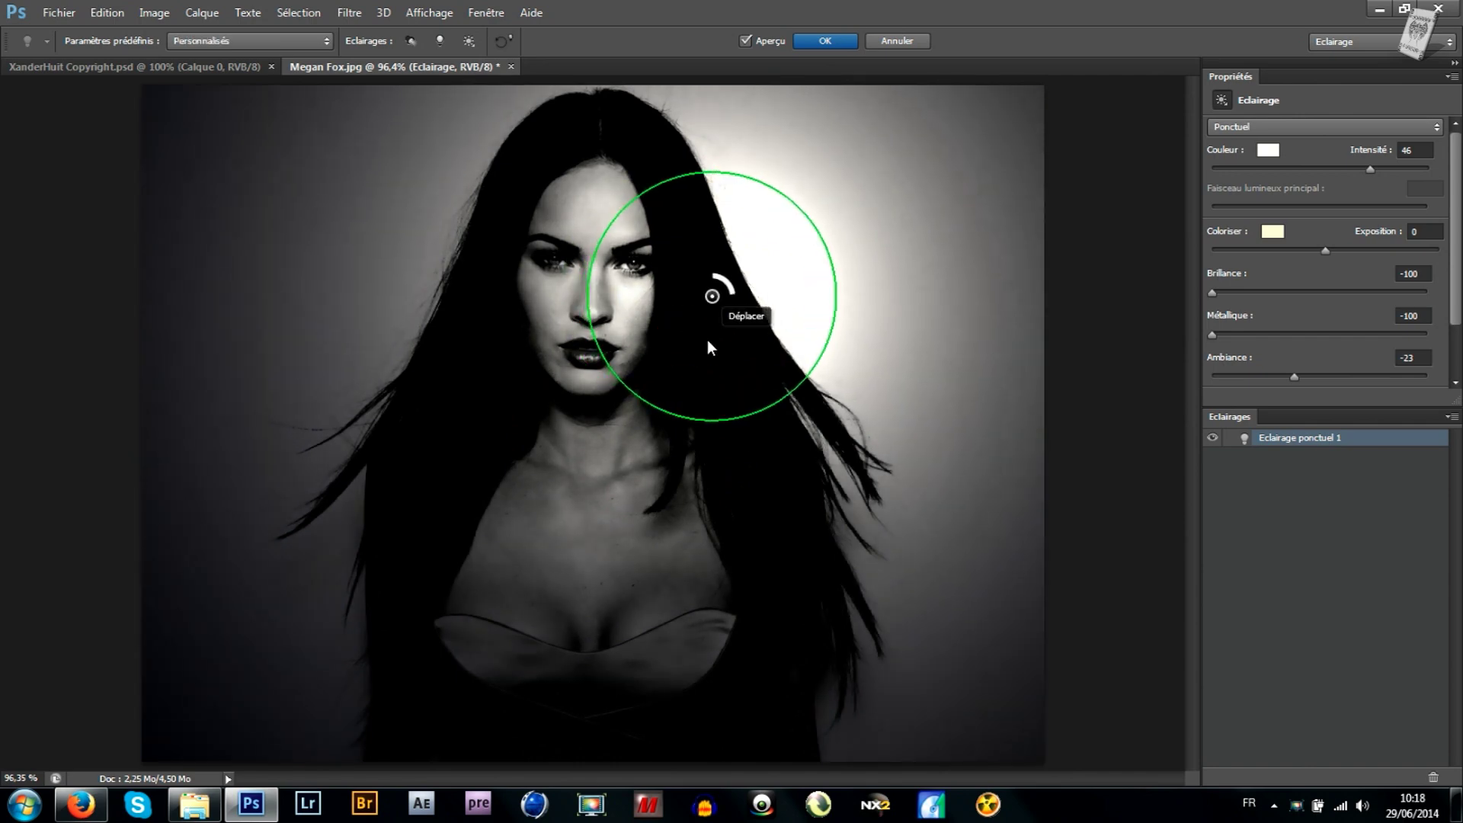
left_click(845, 41)
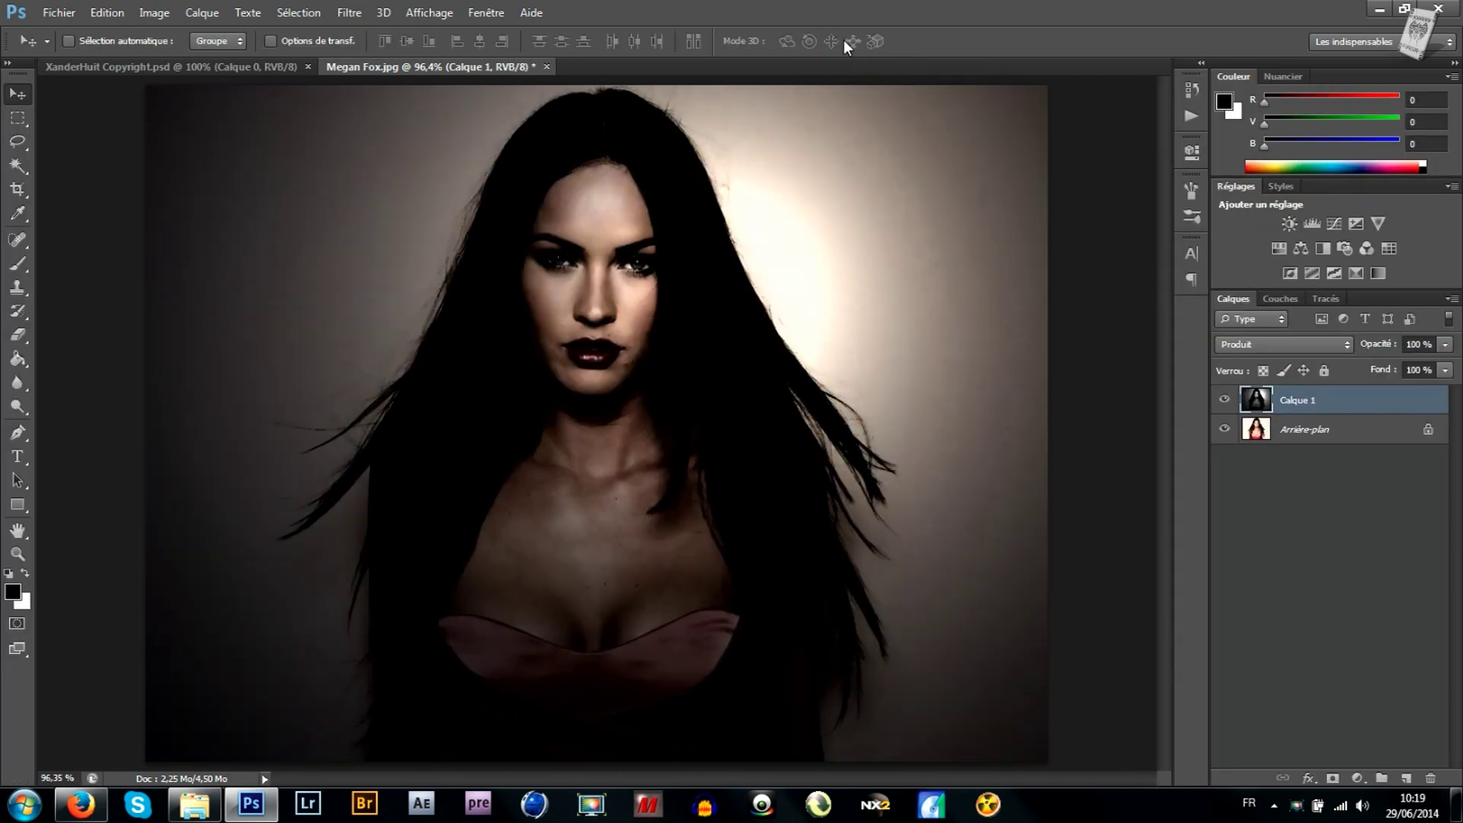
left_click(23, 149)
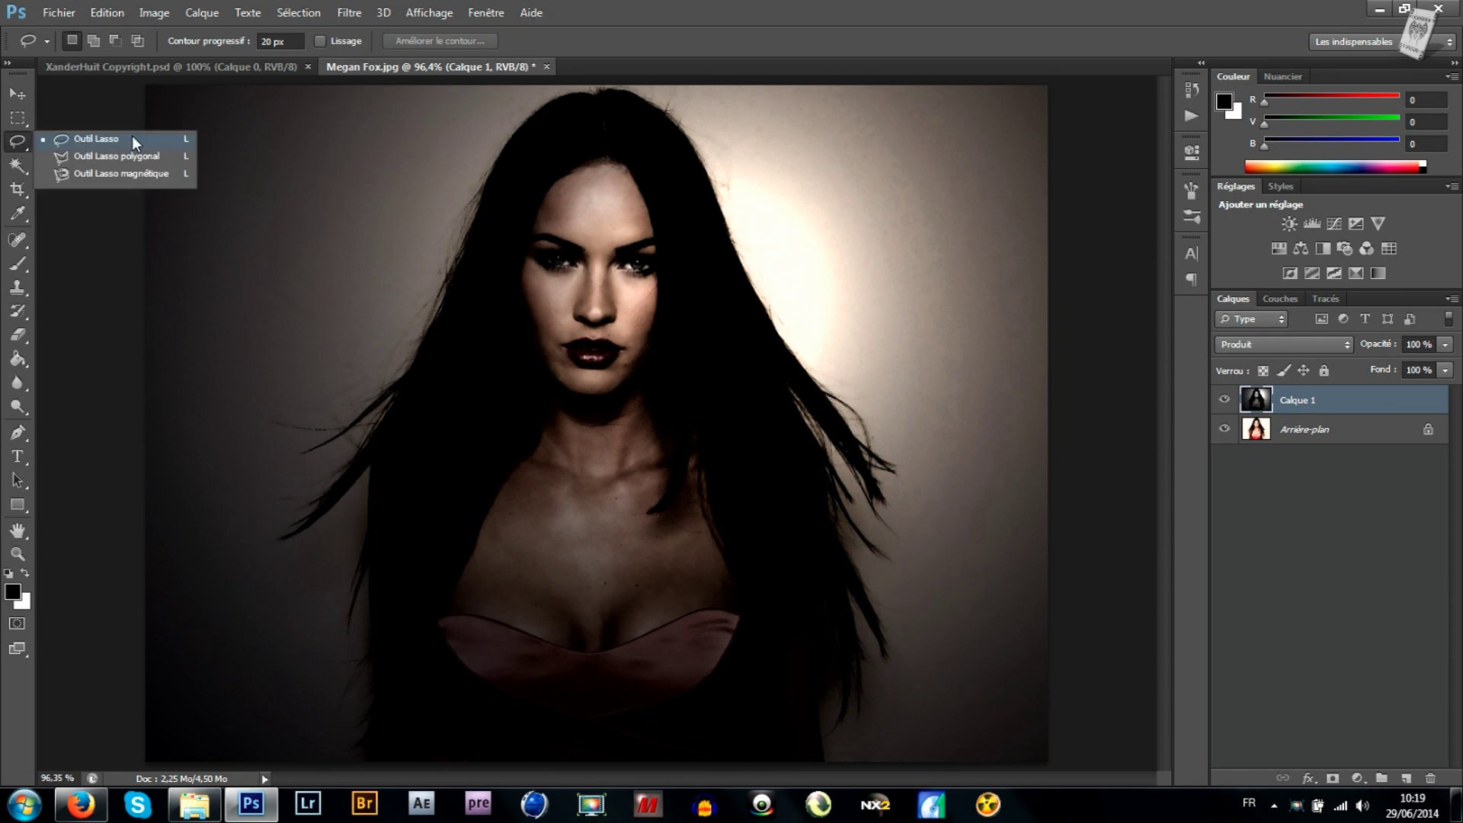
Step: Set the Lasso feather to 20 px and outline the subject's hair and body
left_click(134, 142)
left_click(273, 43)
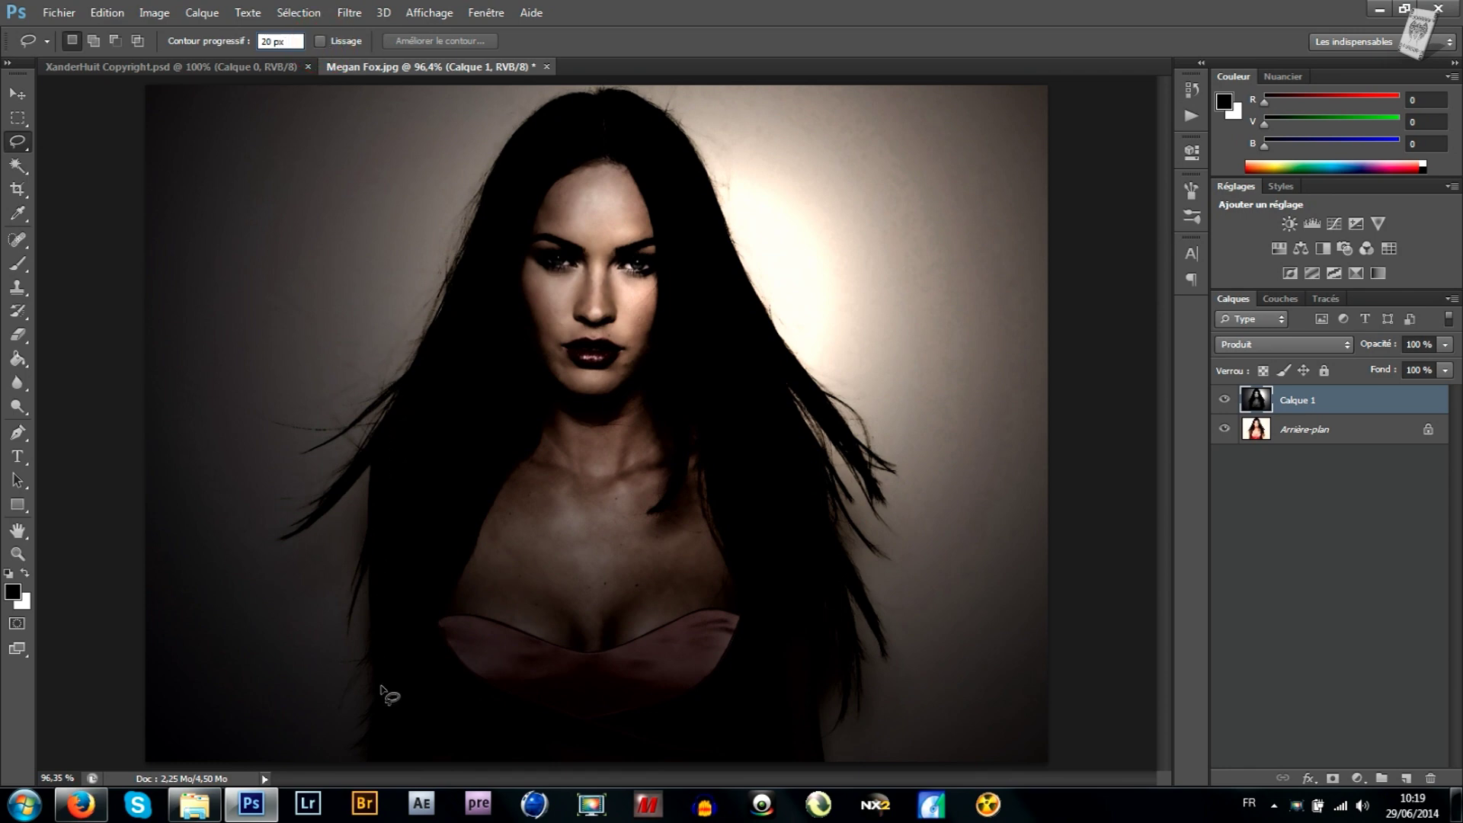
left_click(380, 745)
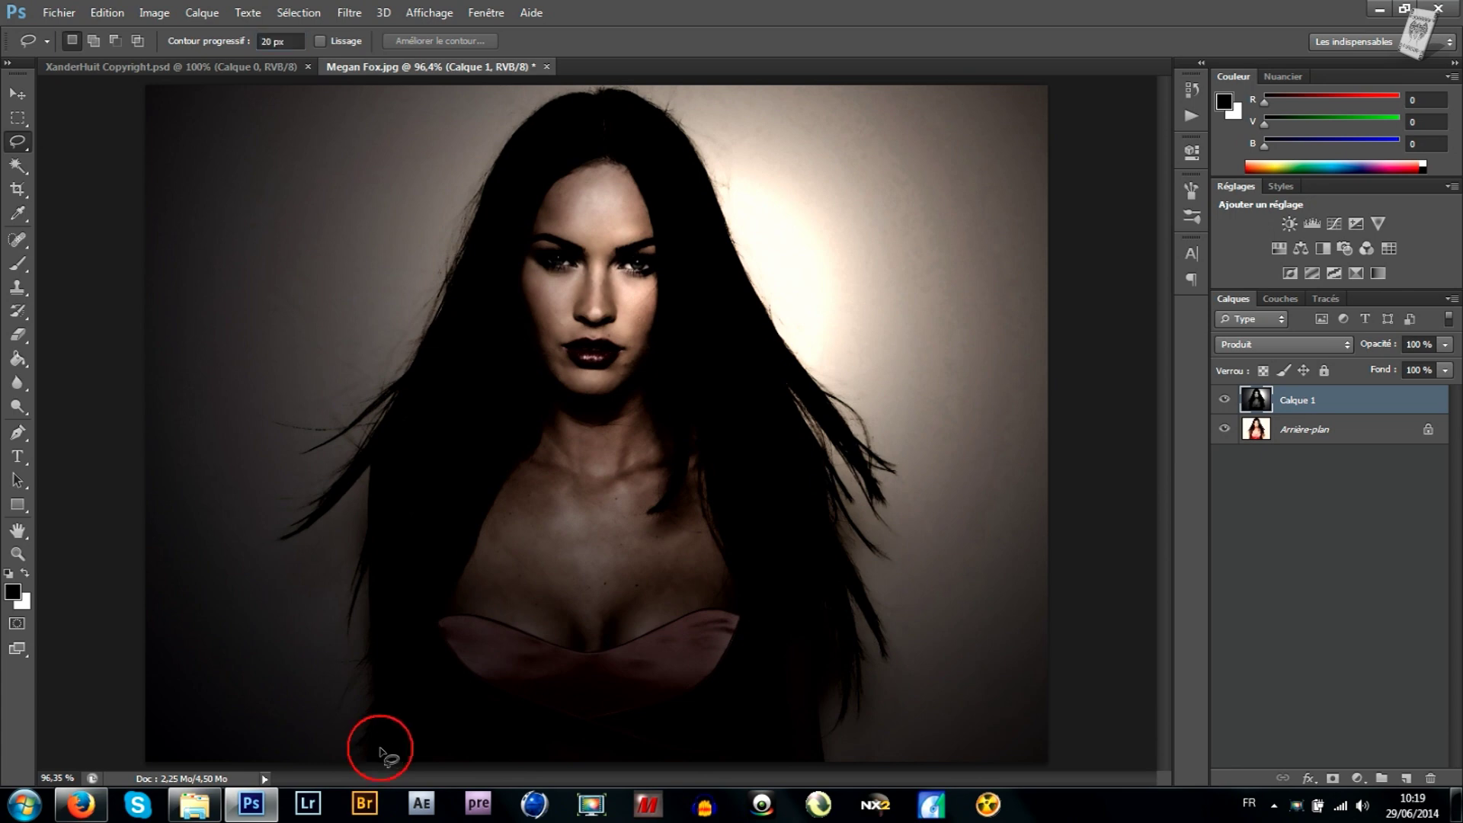
mouse_move(380, 747)
left_mouse_down()
mouse_move(397, 579)
mouse_move(487, 229)
mouse_move(560, 122)
mouse_move(602, 109)
mouse_move(660, 135)
mouse_move(792, 424)
mouse_move(809, 591)
mouse_move(789, 776)
left_mouse_up()
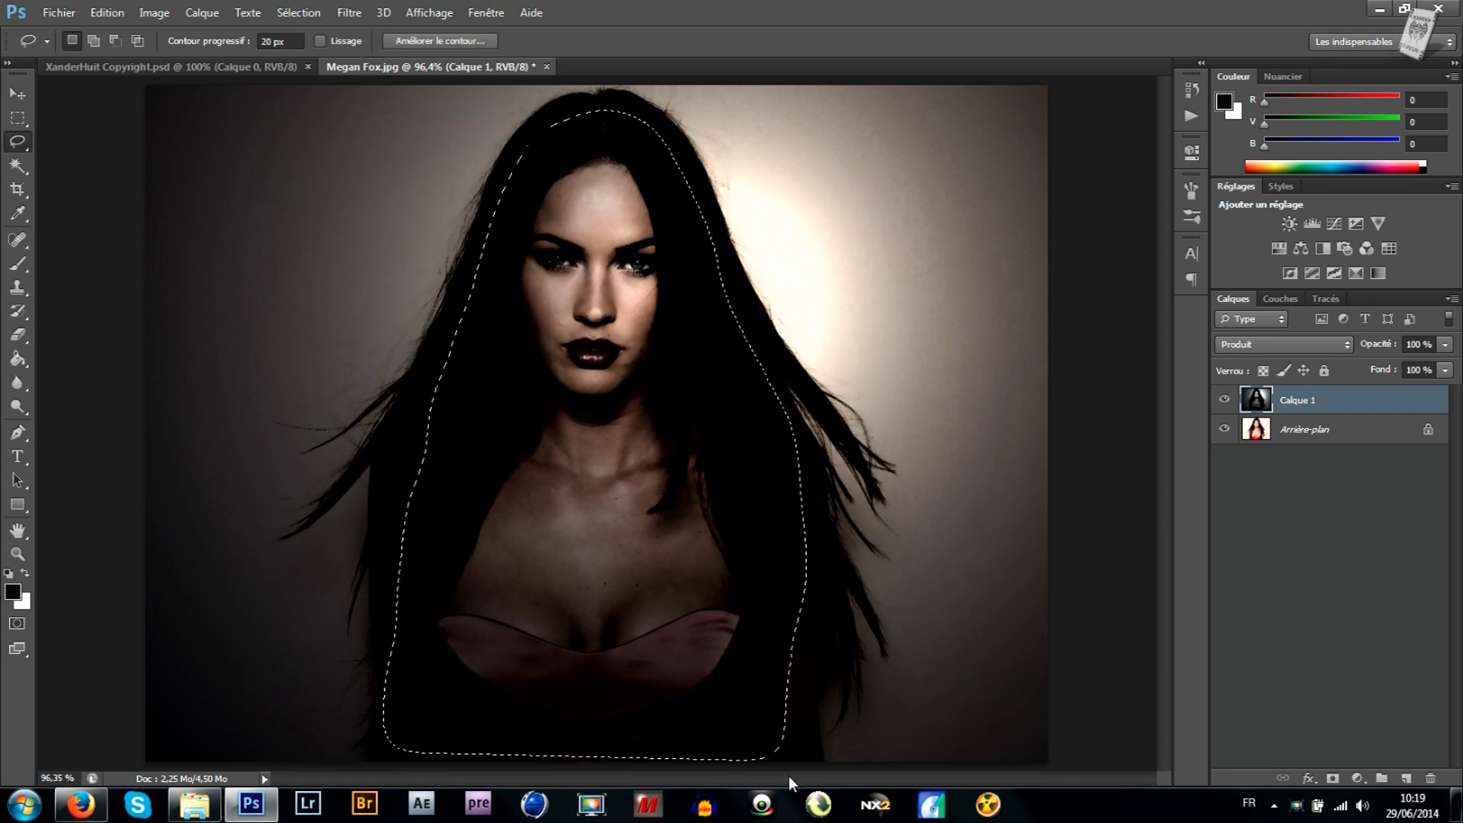
left_click(322, 12)
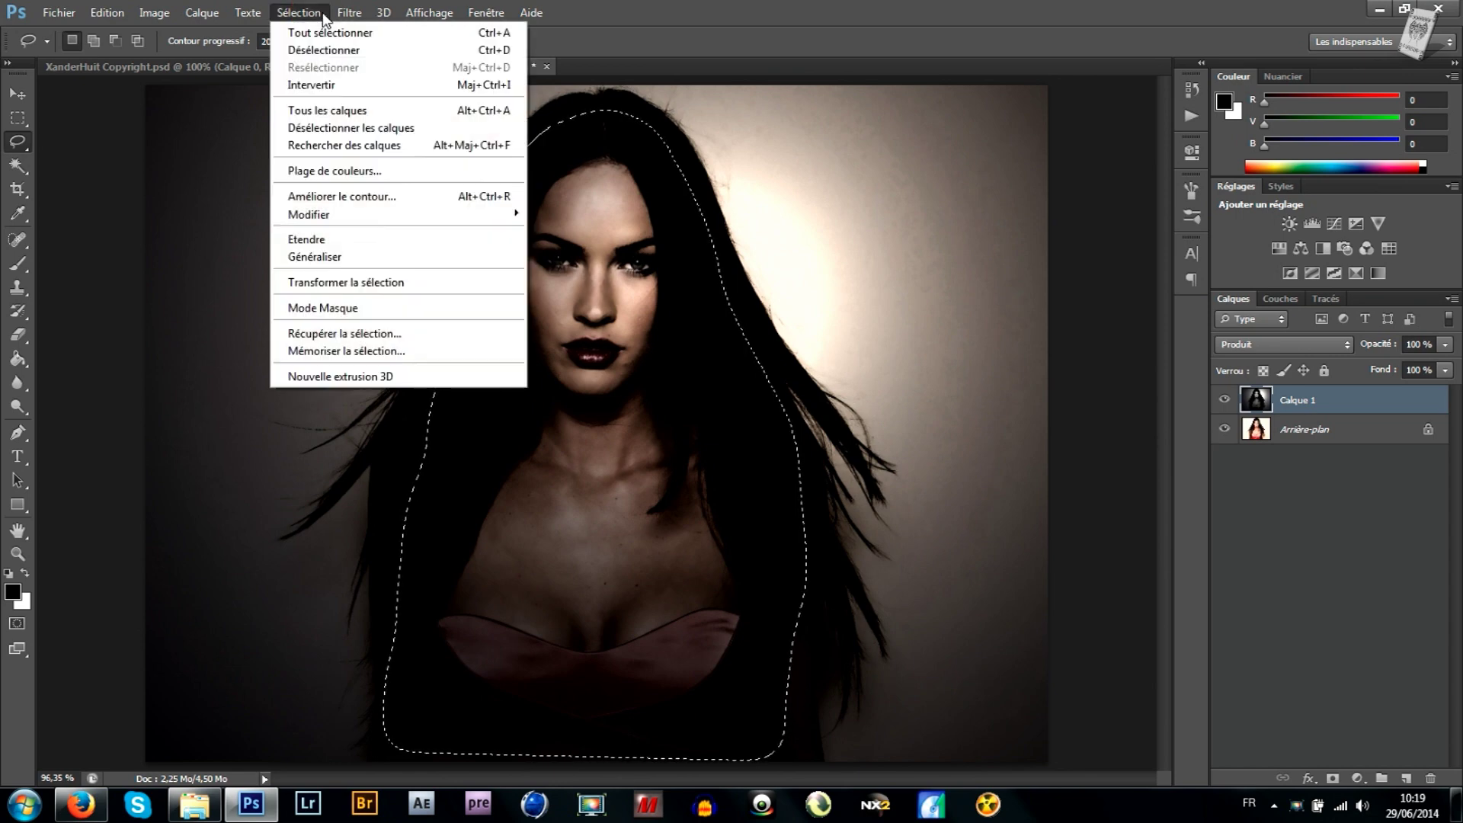
Step: Invert the selection onto the background and add the empty layer Calque 2
left_click(347, 89)
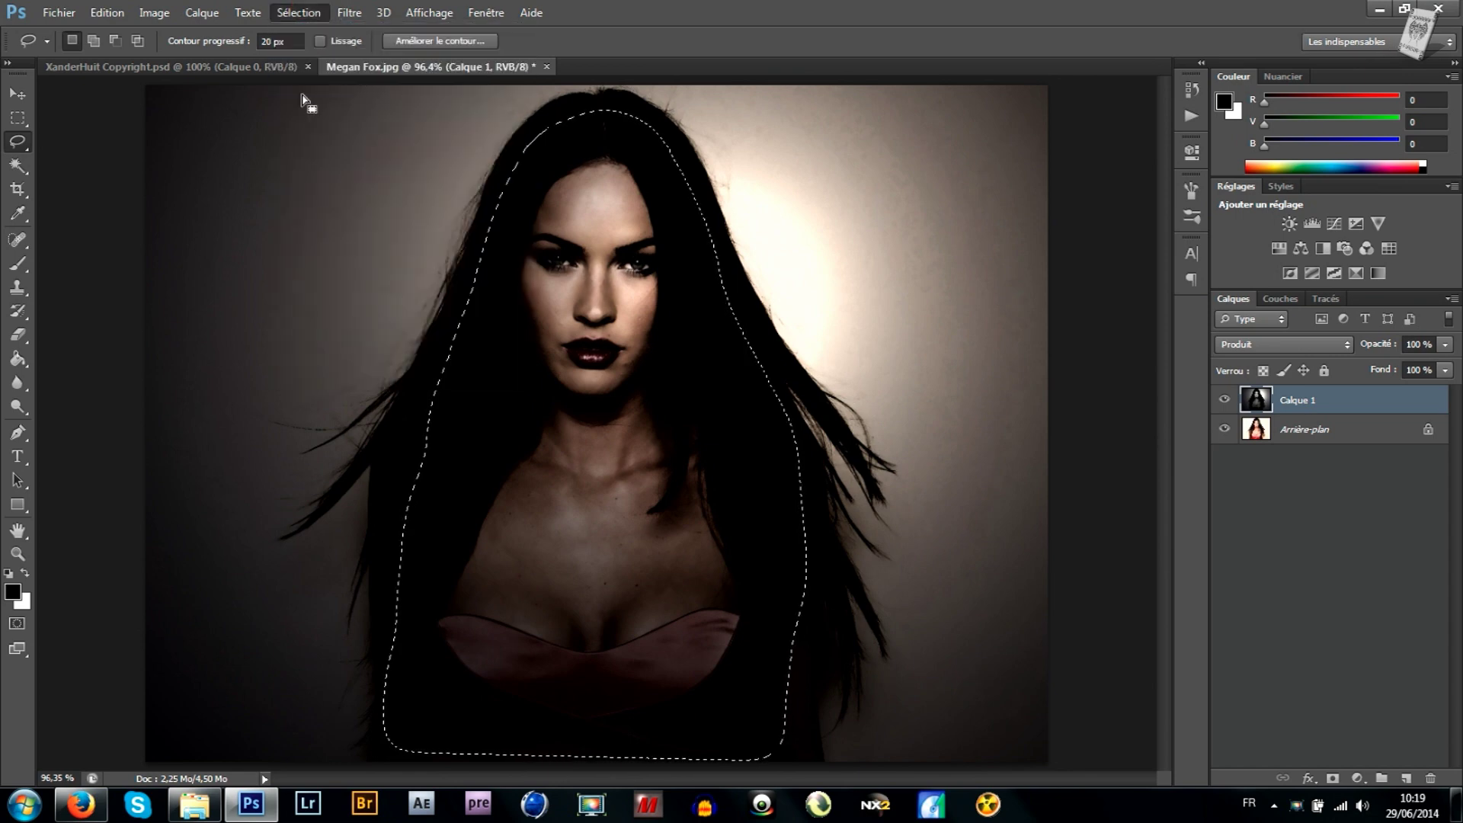
left_click(20, 96)
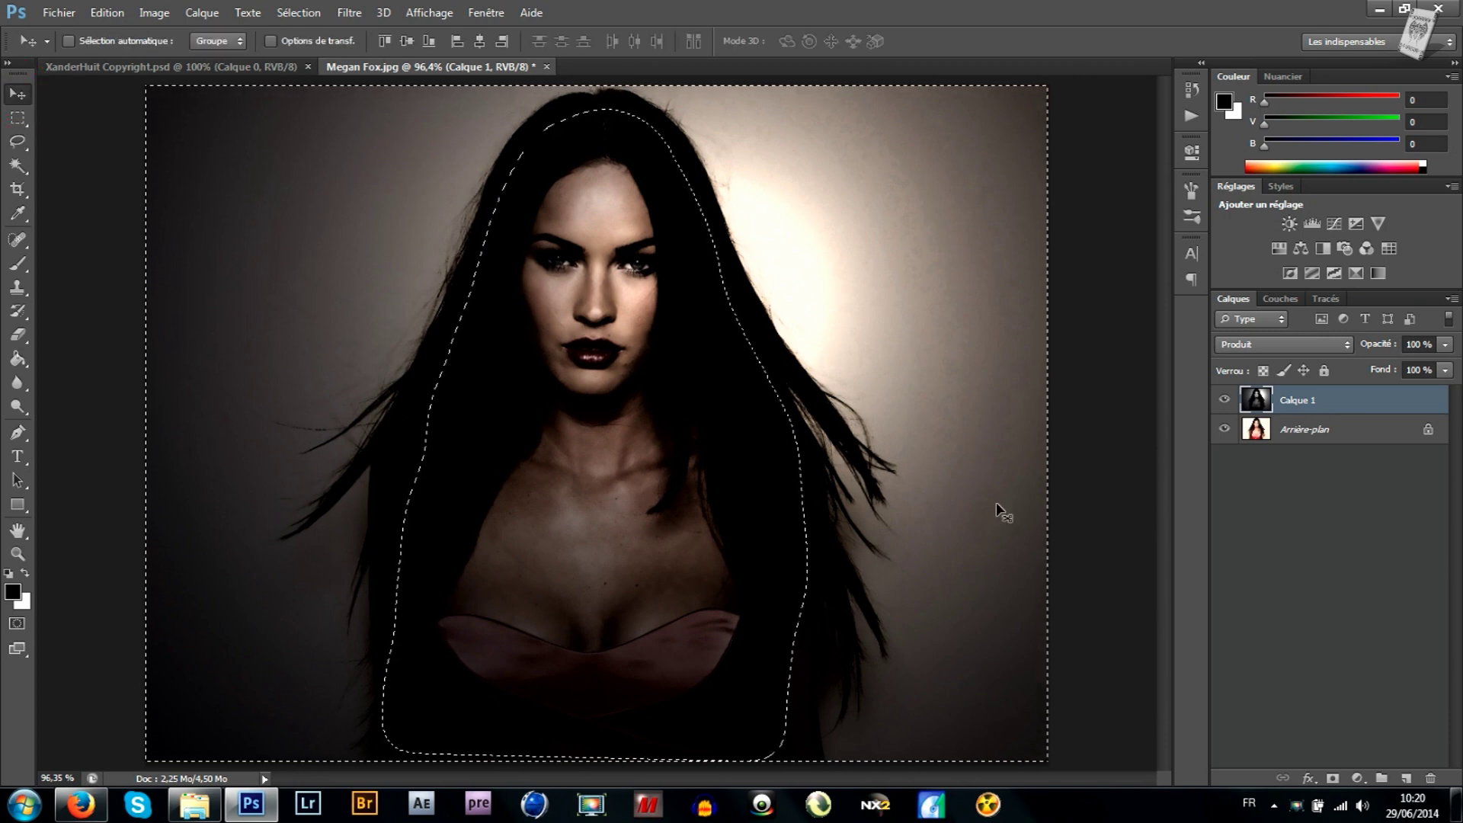
left_click(1407, 779)
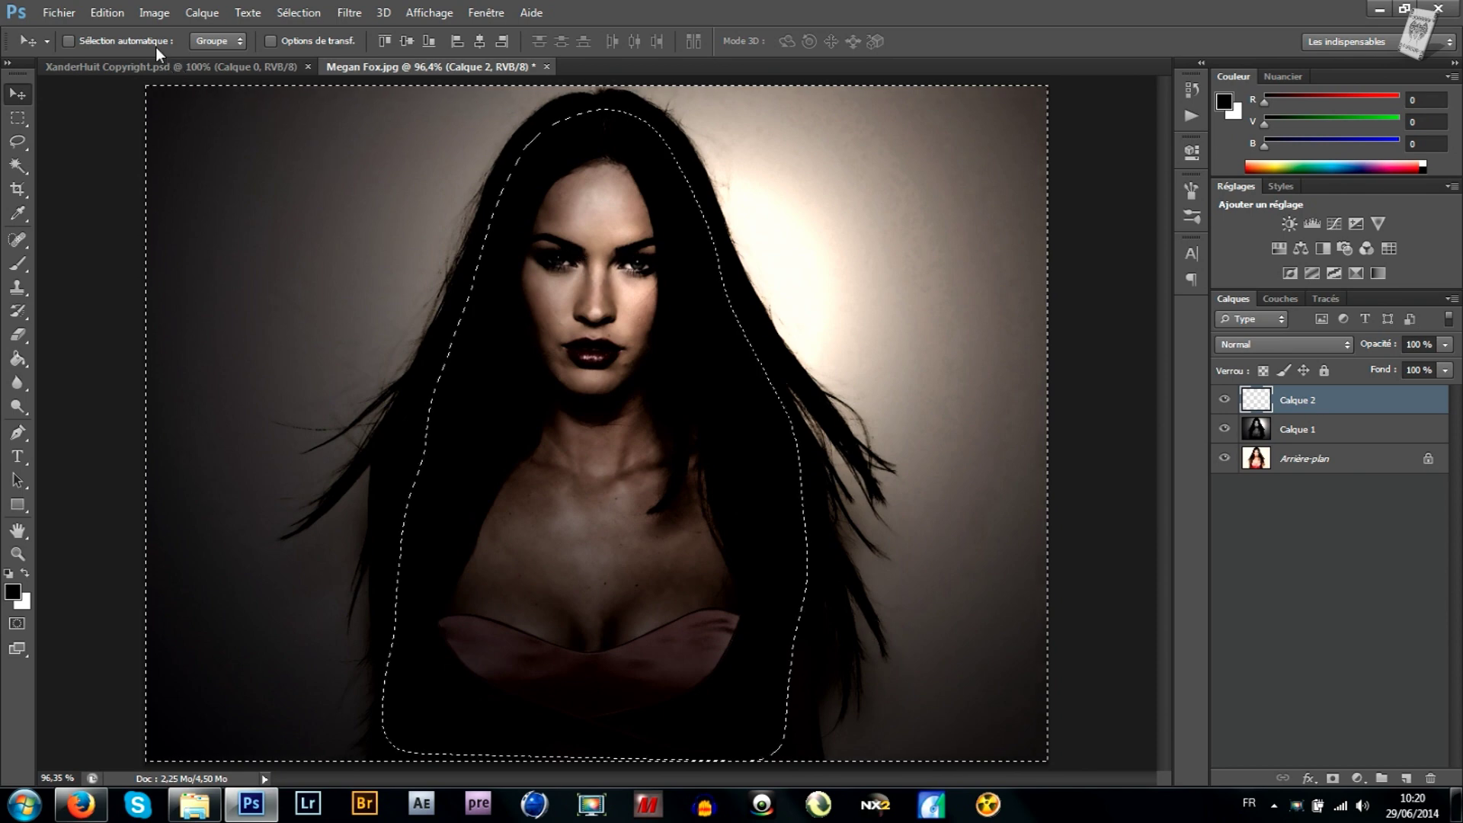
left_click(121, 12)
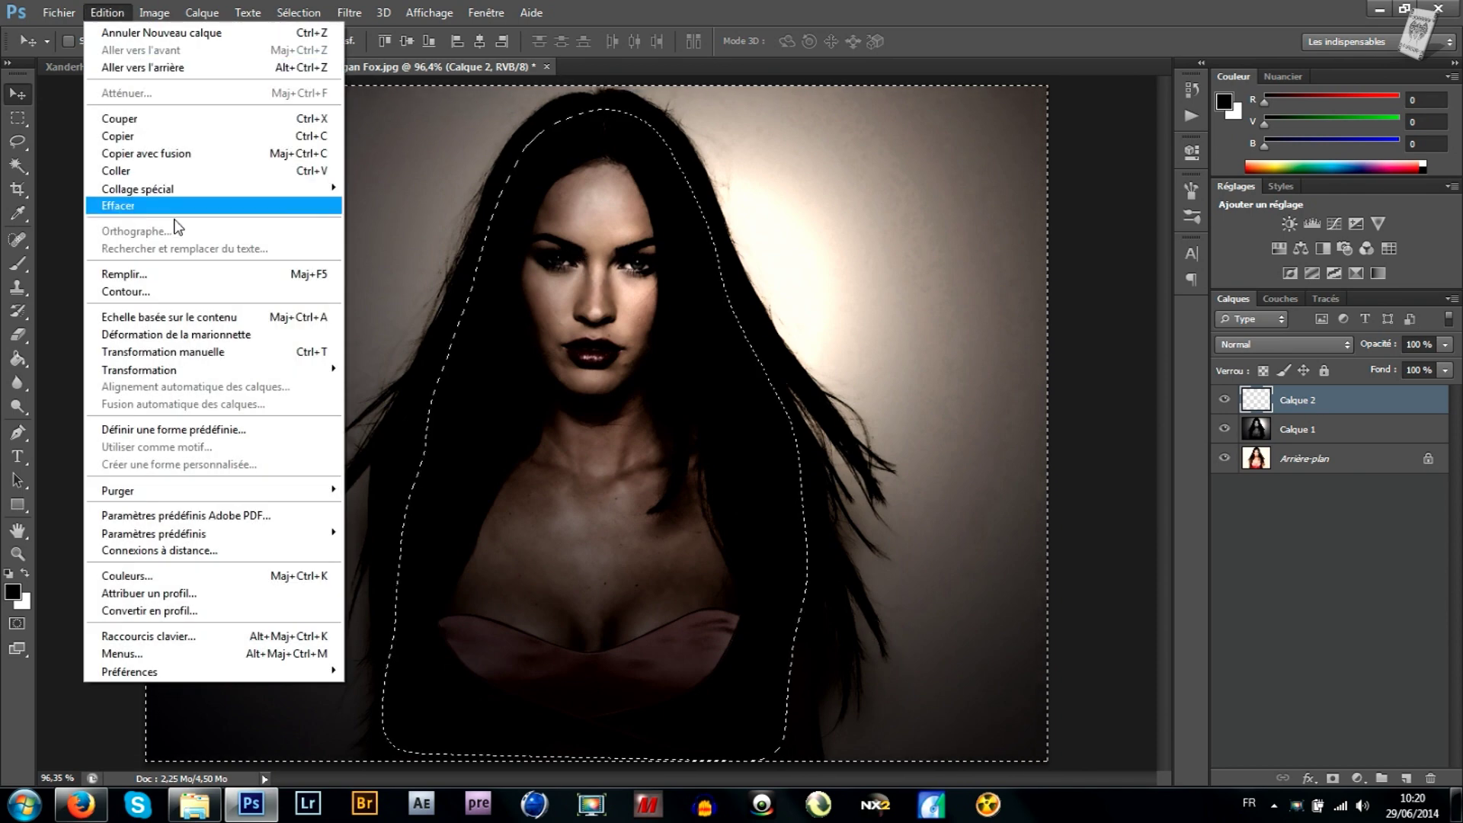
Step: Fill the selected background on Calque 2 with the black foreground colour
left_click(206, 277)
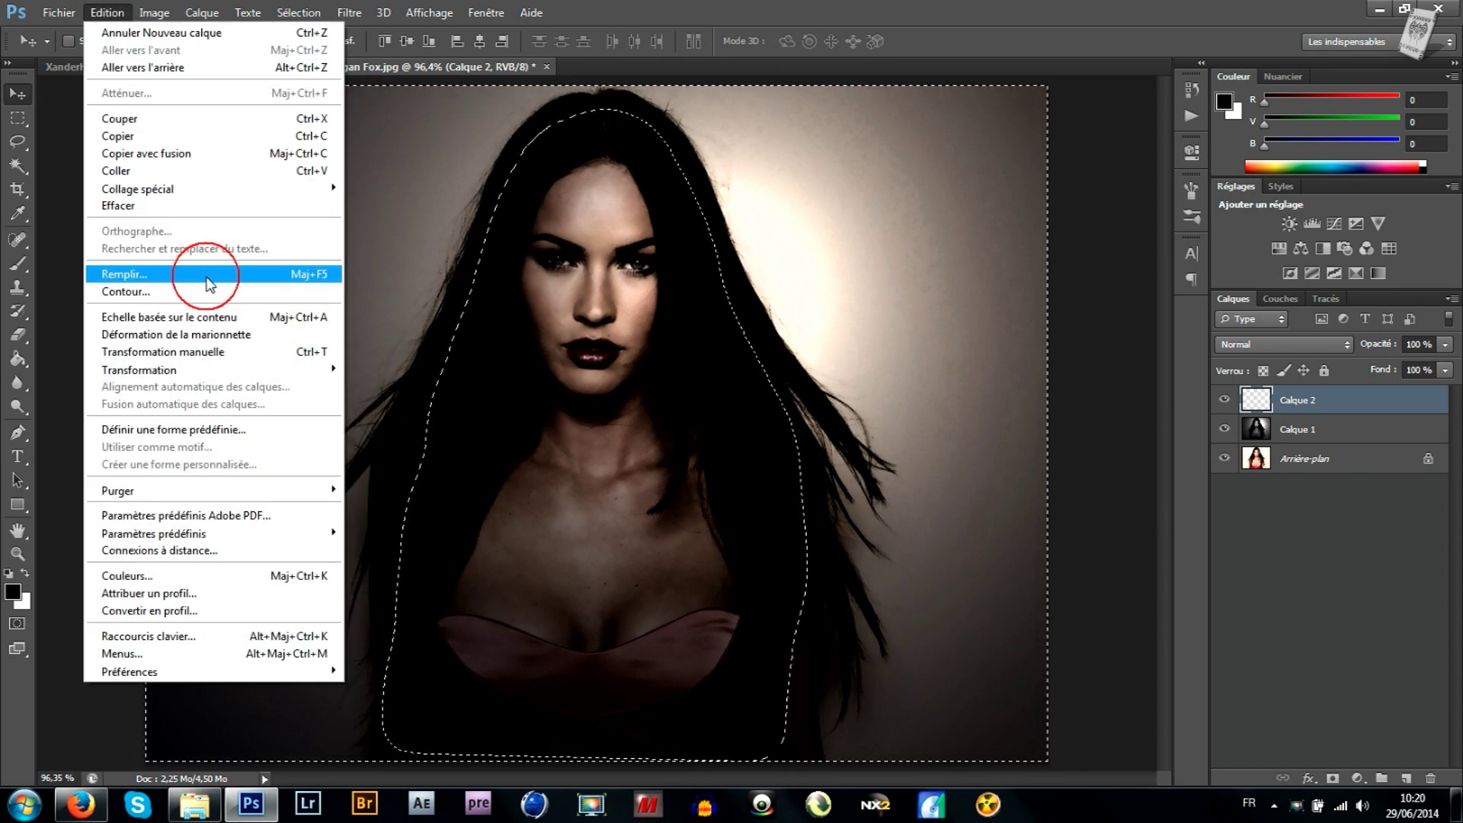
left_click(773, 245)
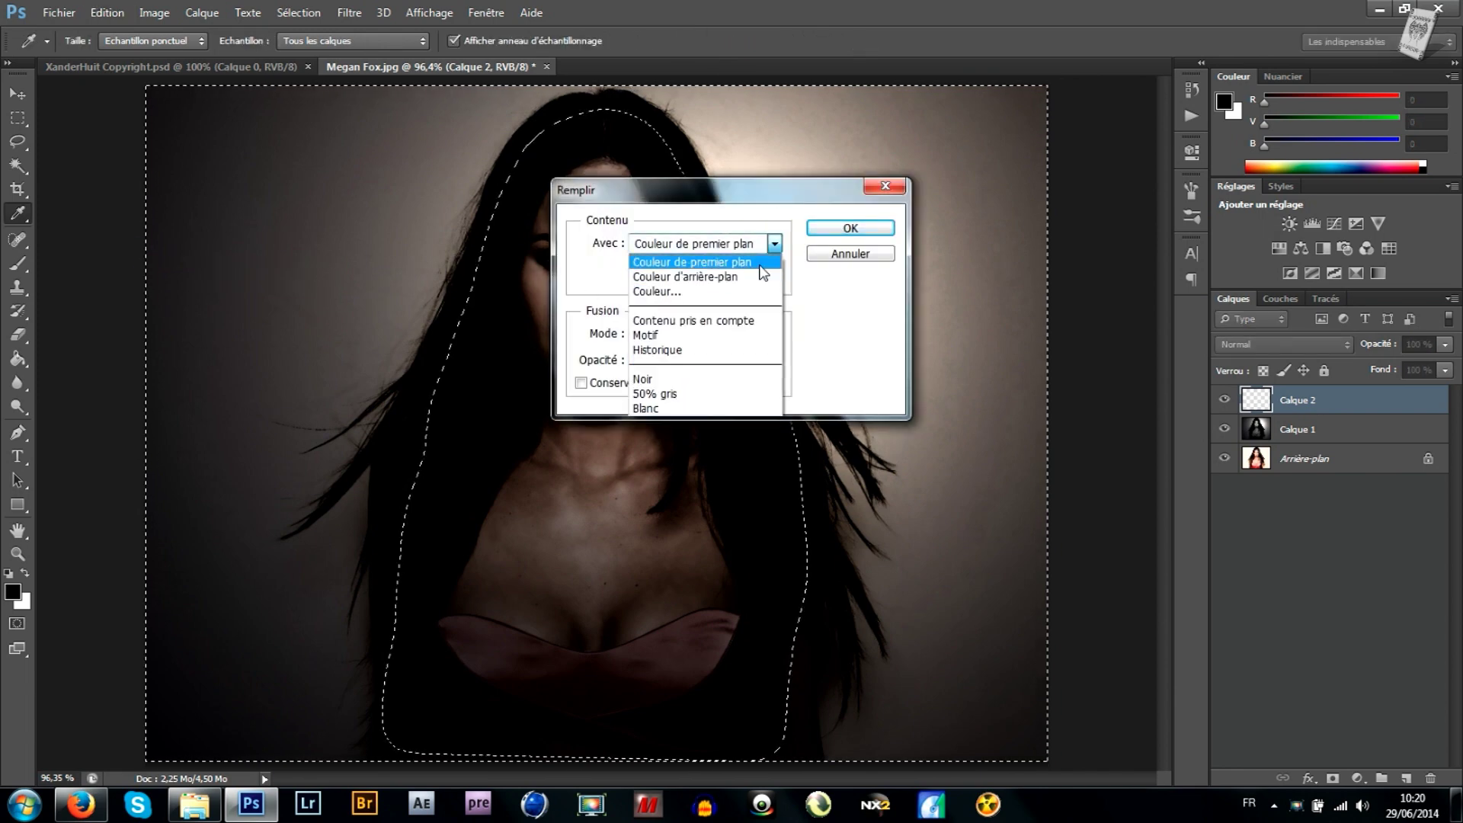
left_click(760, 265)
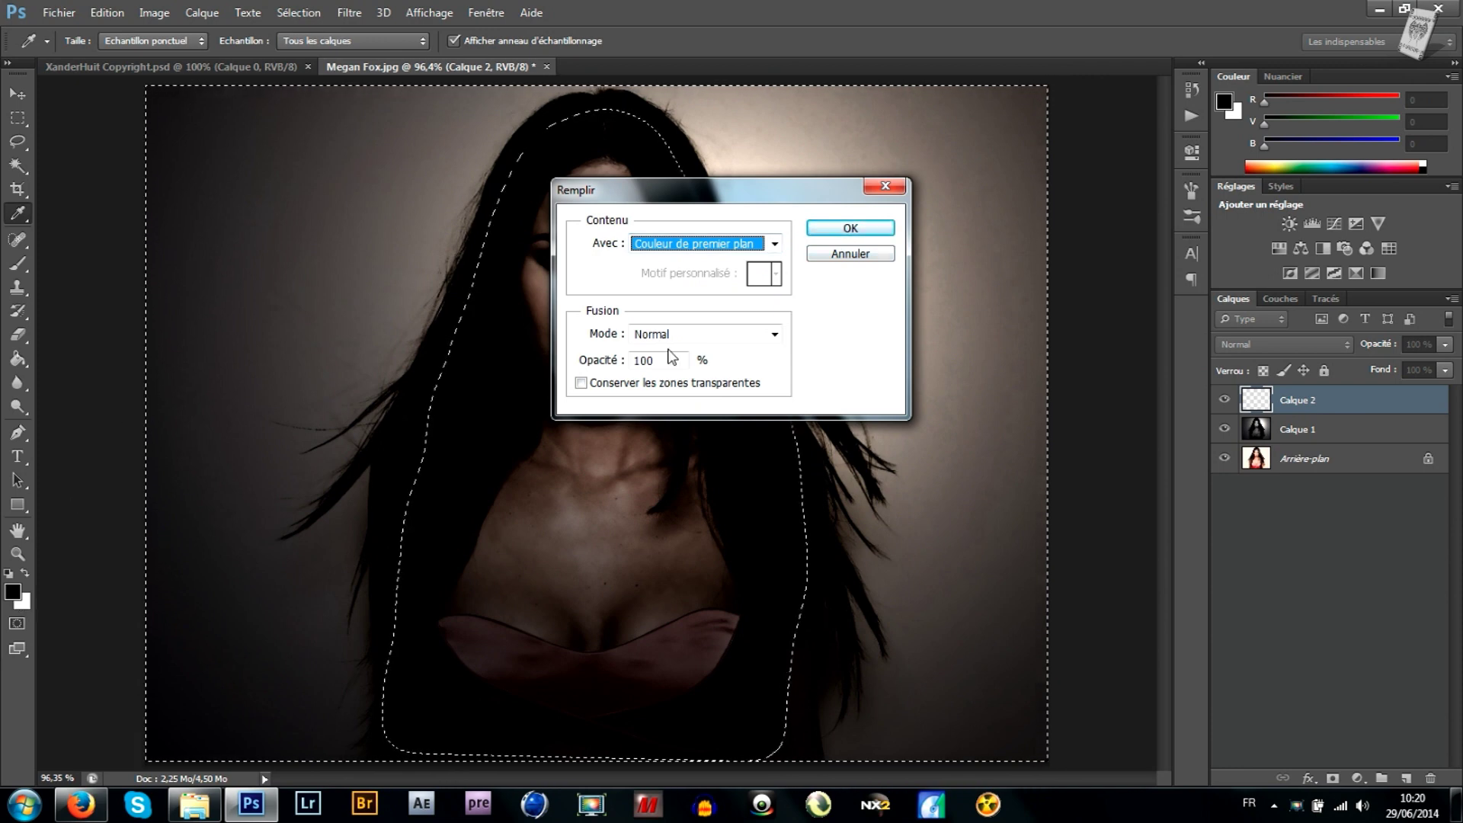
left_click(852, 230)
key("v")
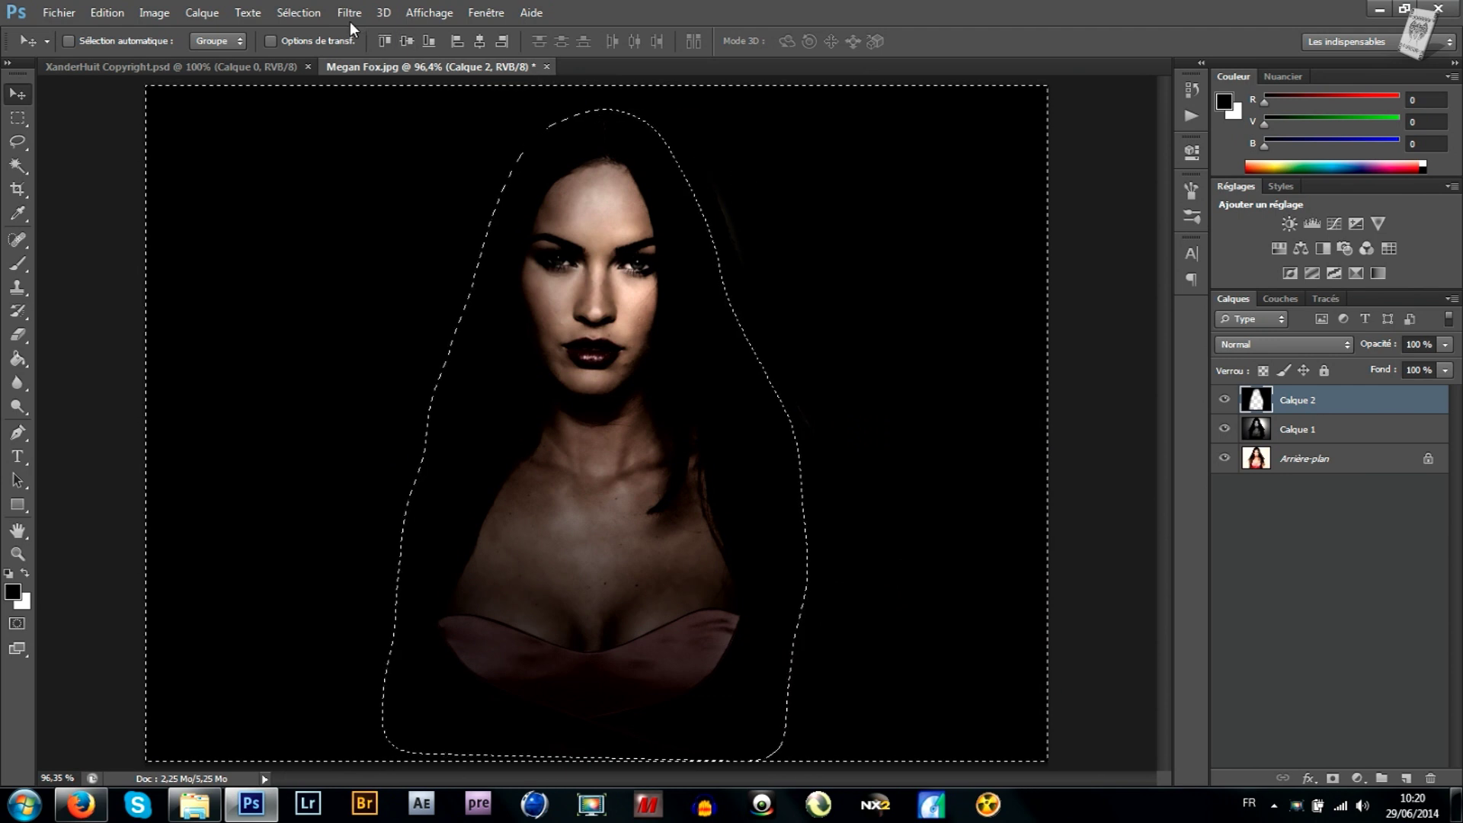
left_click(309, 13)
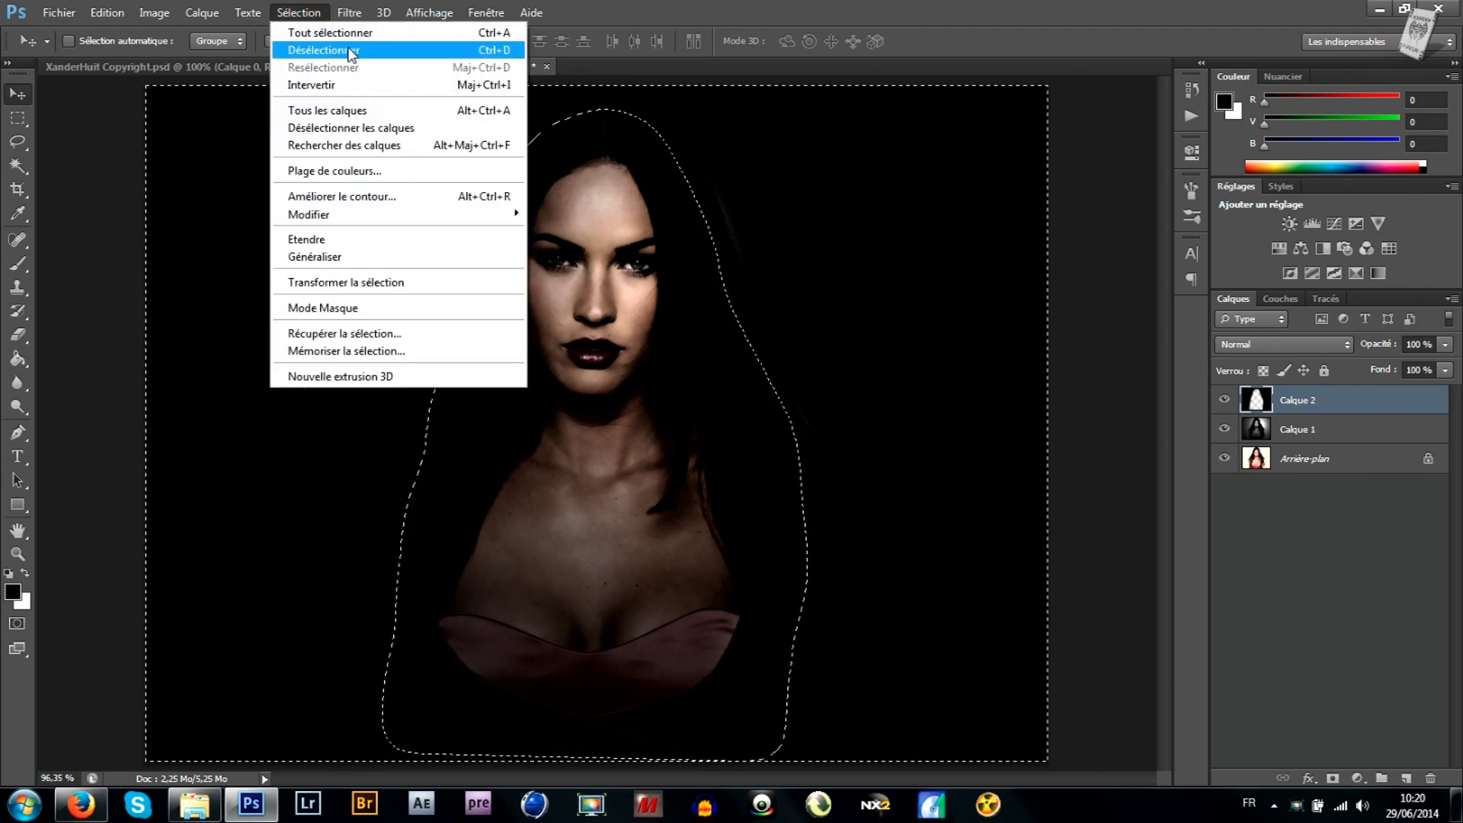
Step: Deselect, brush out the stray hair strand in black, and make Calque 1 active
left_click(373, 50)
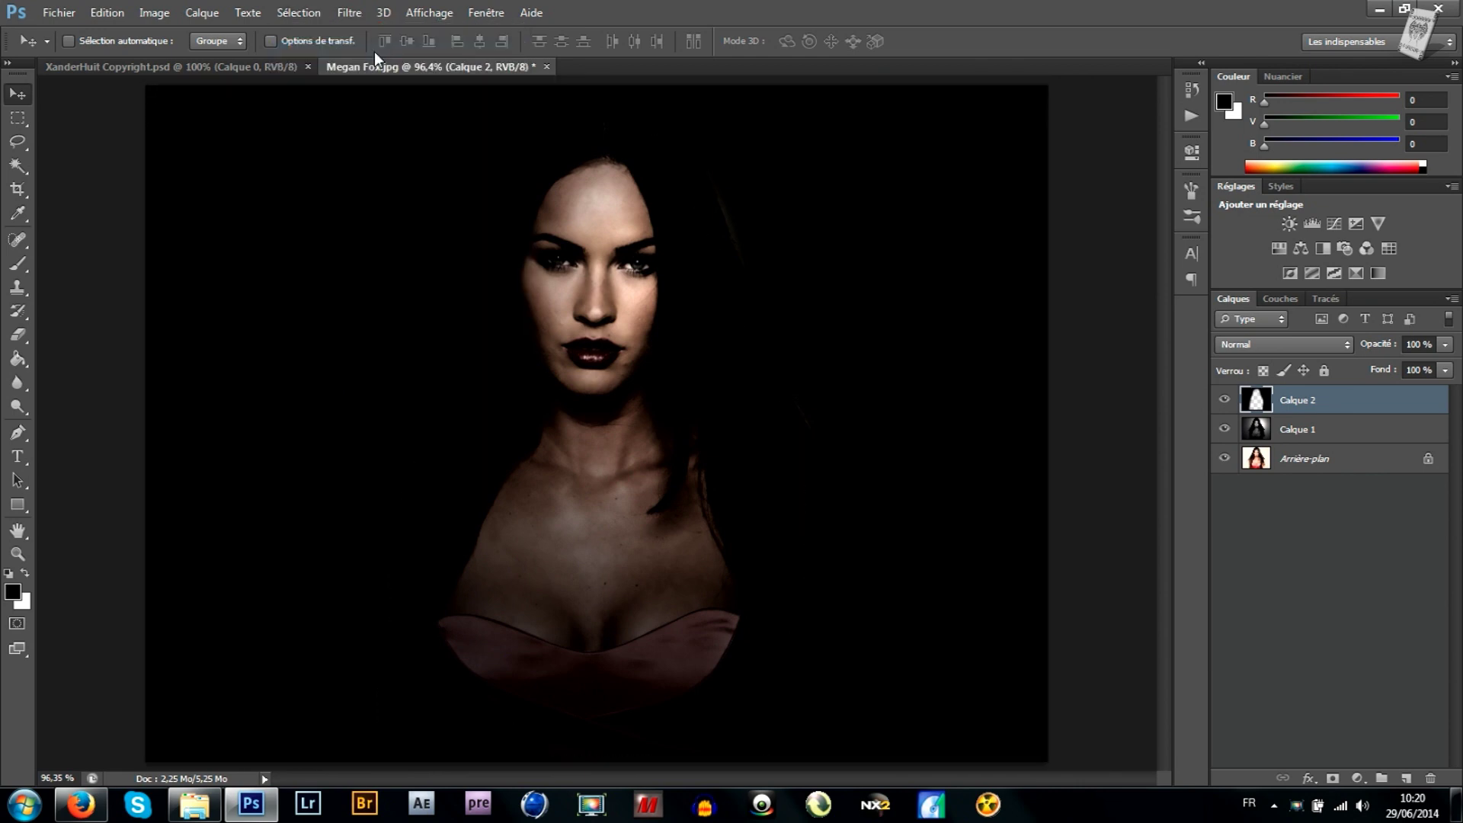
left_click(23, 267)
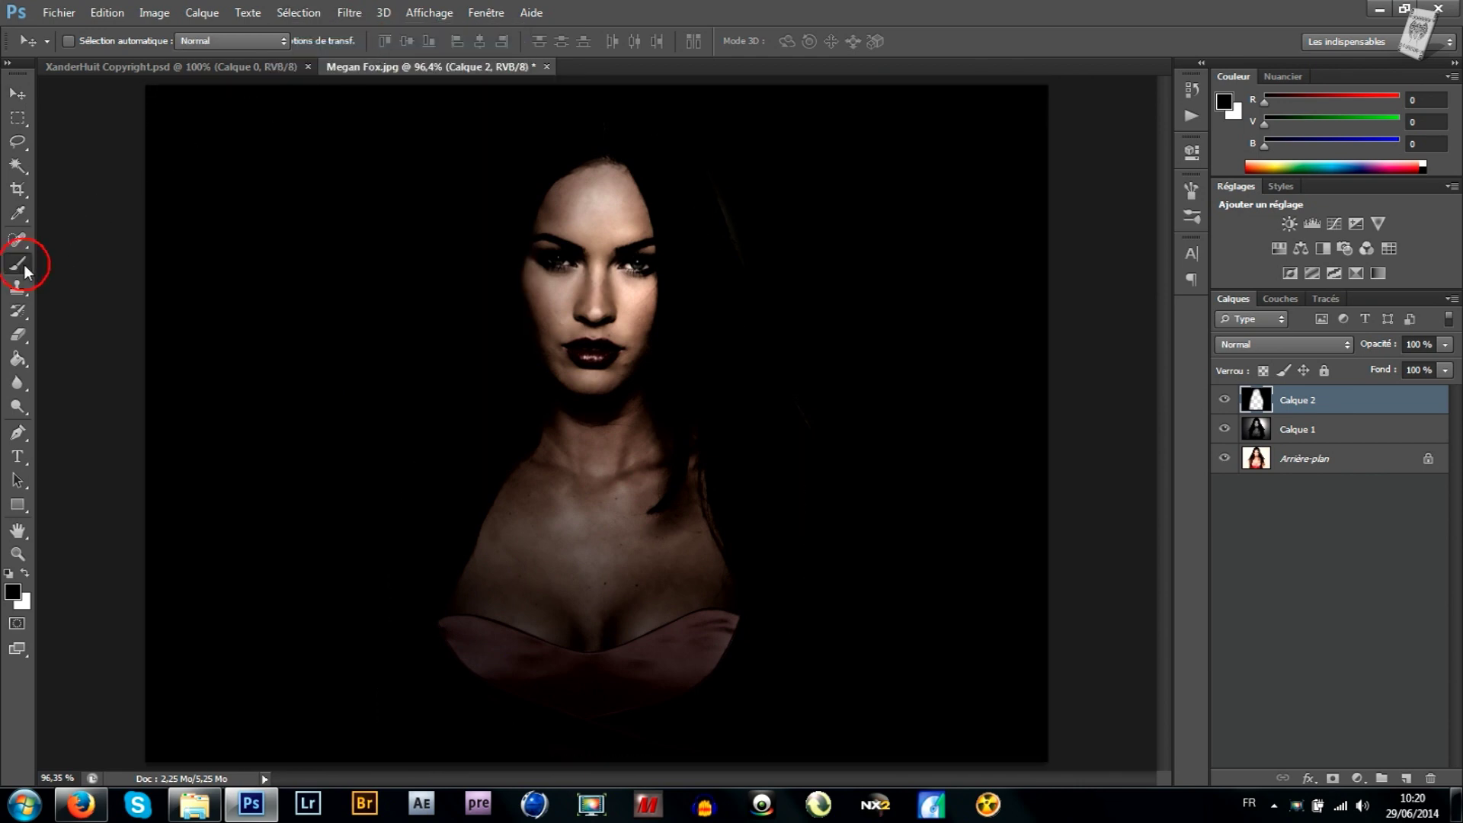
left_click(361, 407)
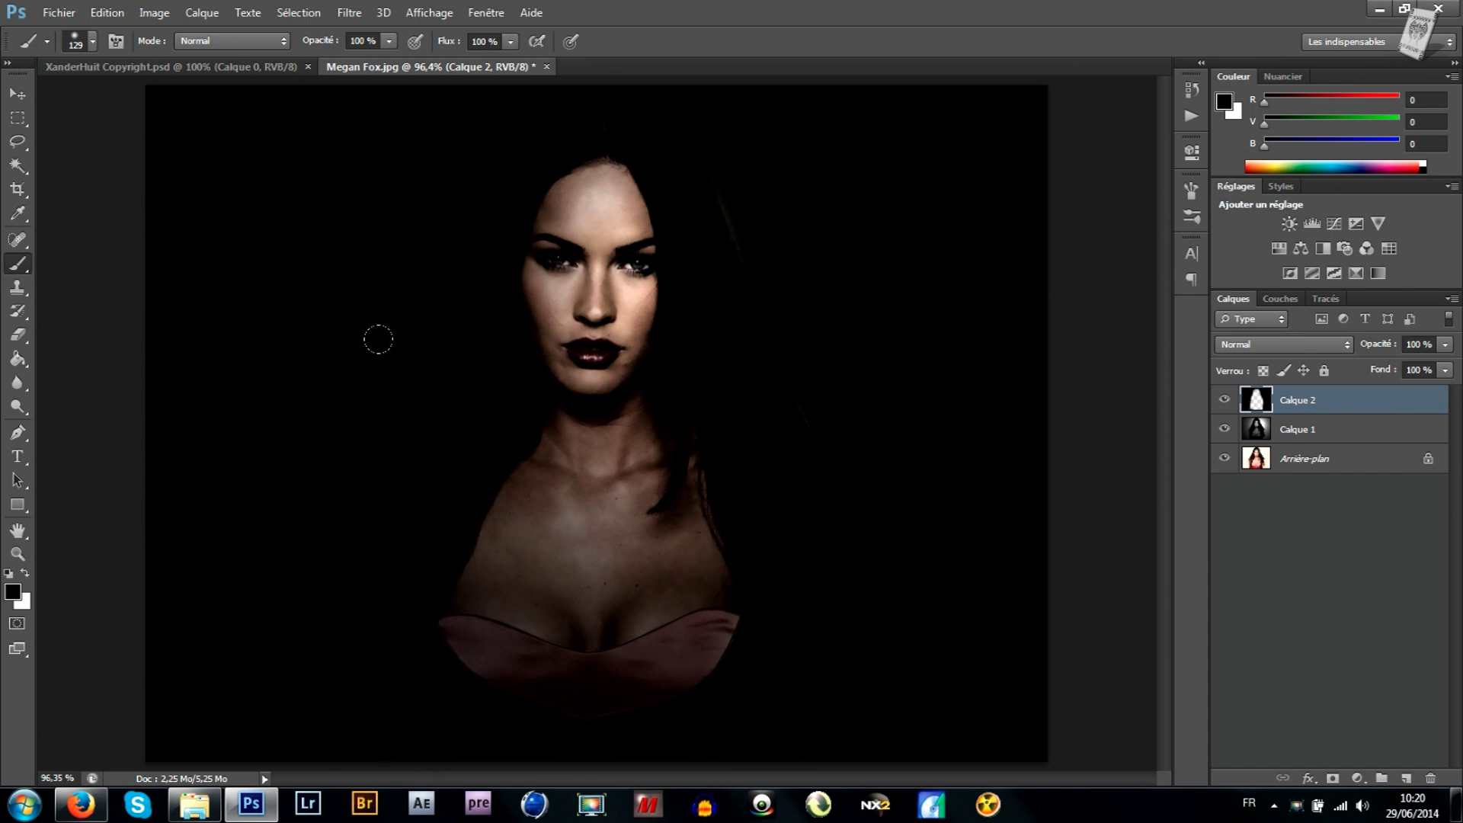
left_click_drag(726, 173, 803, 379)
left_click(343, 675)
left_click(1293, 431)
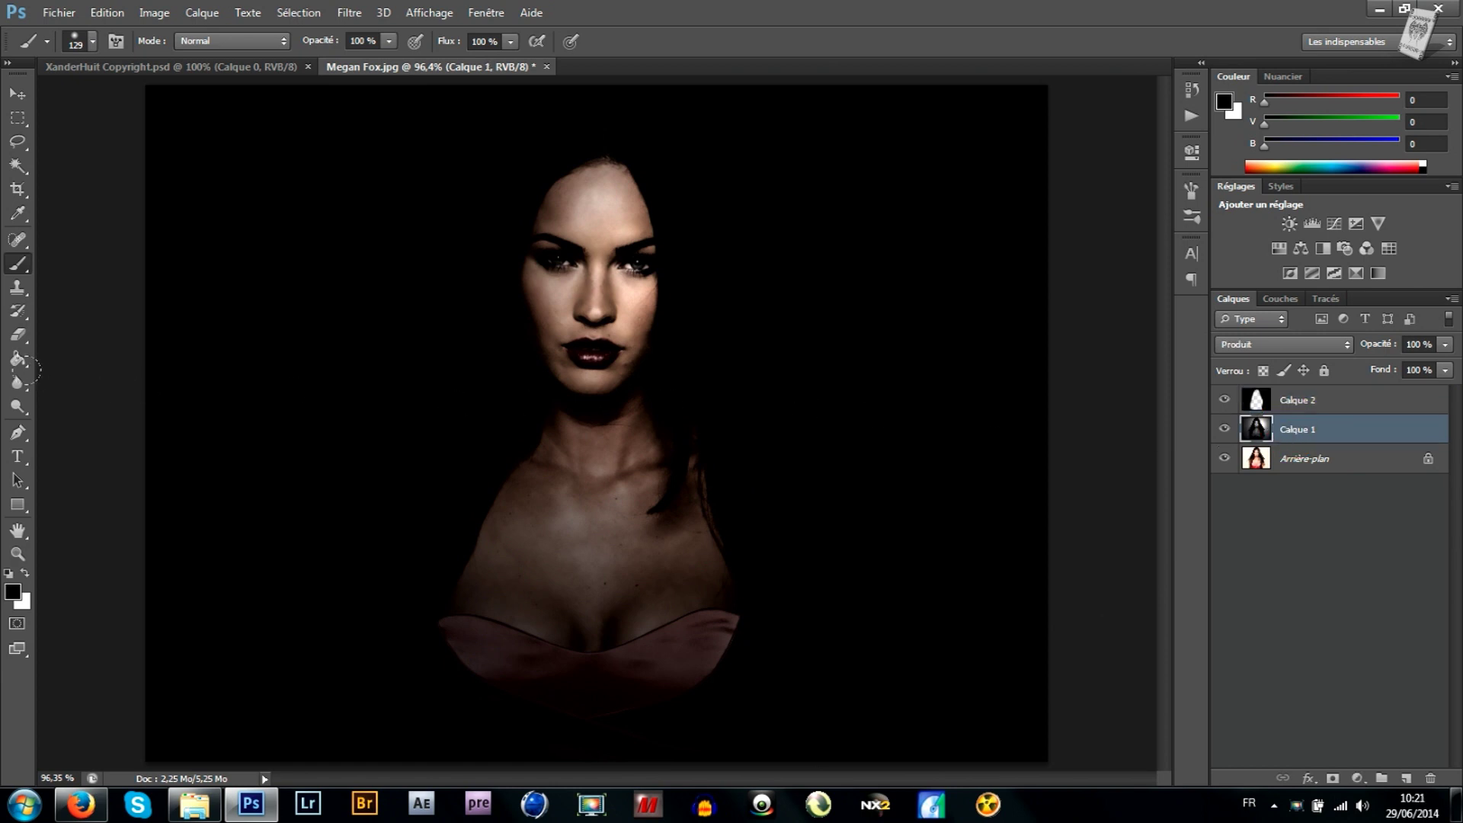
left_click(20, 409)
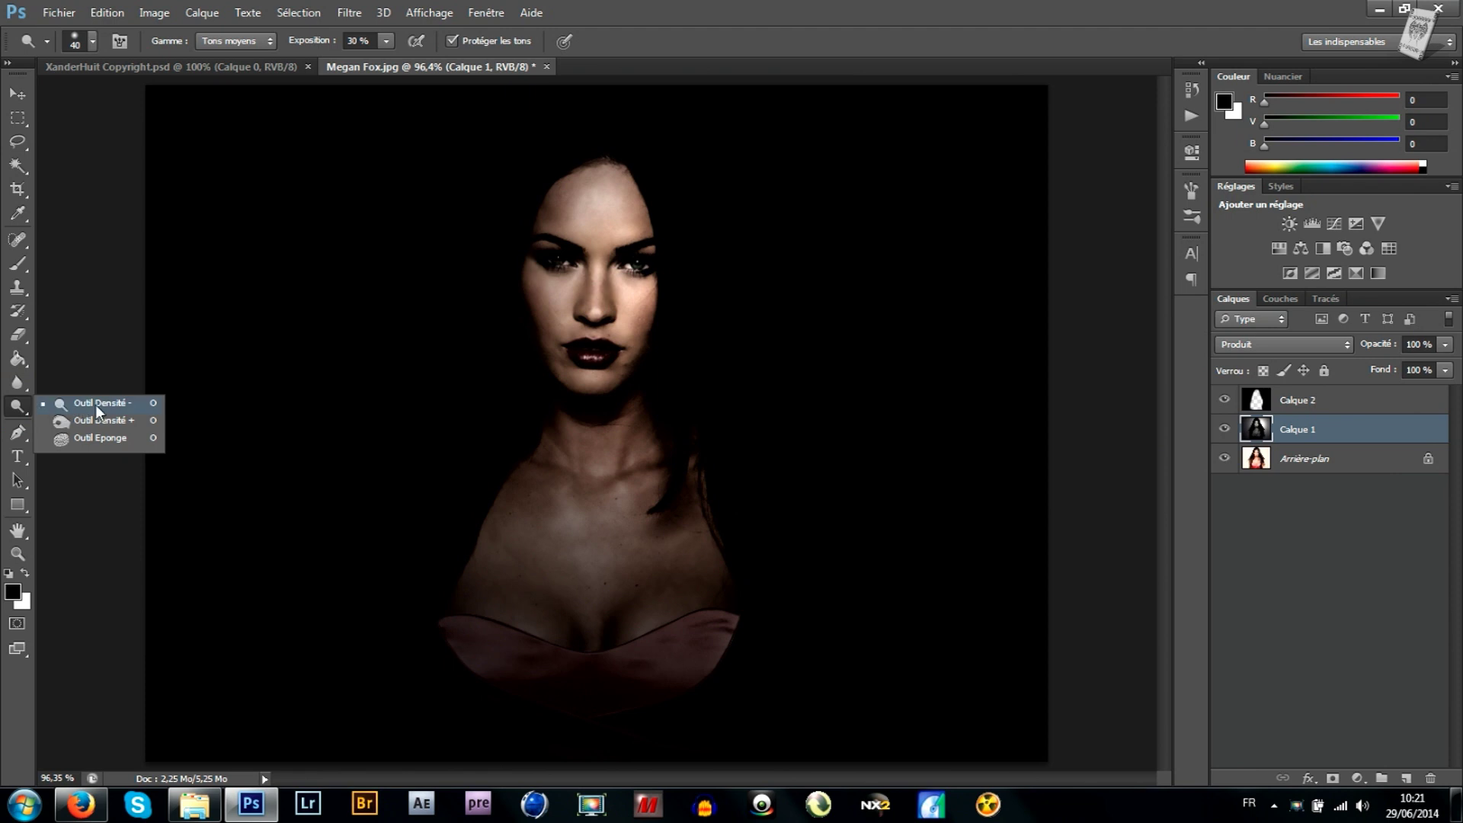
Step: Dodge the eye area of the face in the Tons moyens range with adjusted exposure
left_click(116, 401)
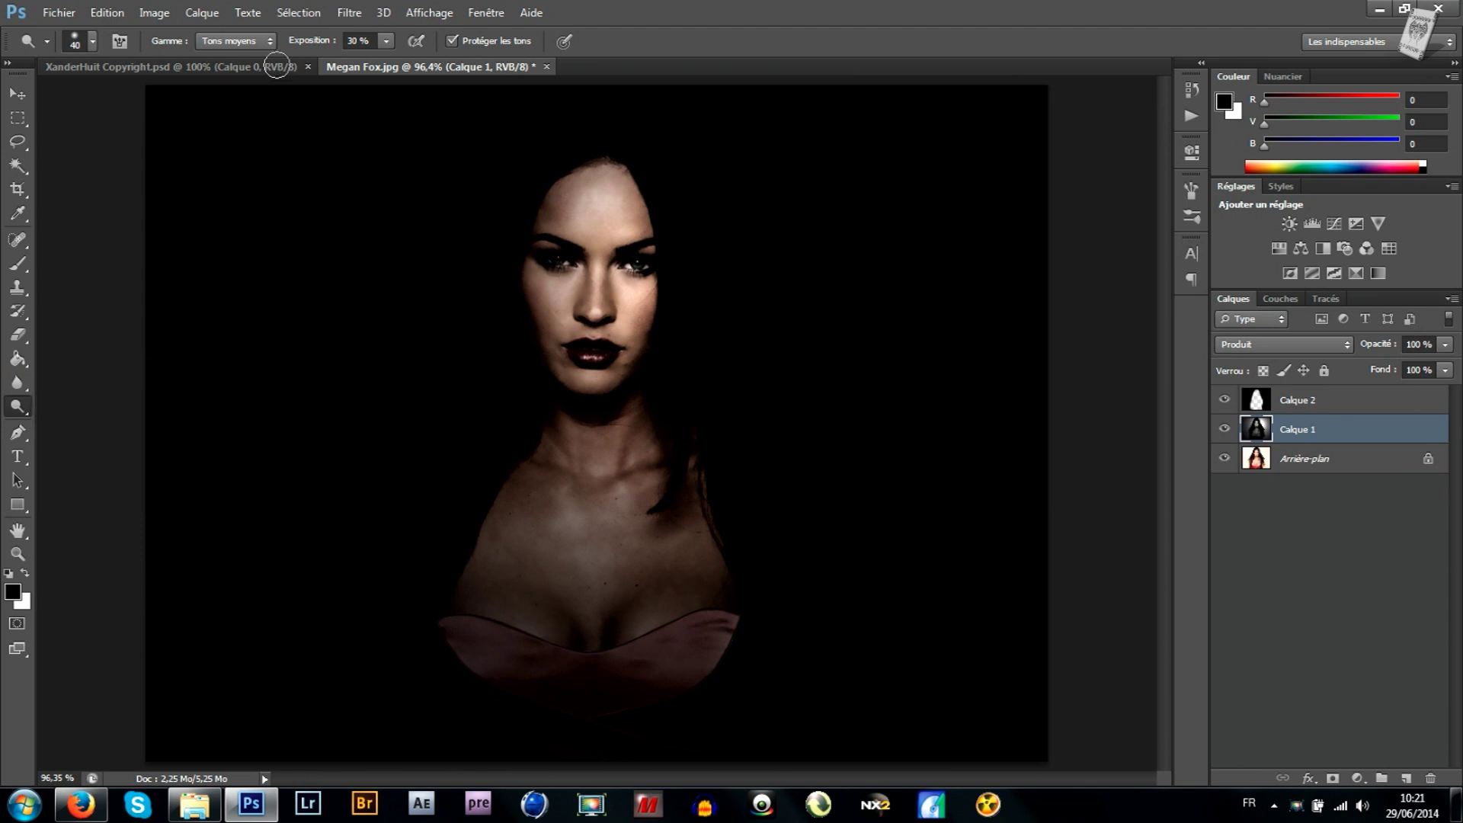
key("alt+bracketright")
left_click_drag(342, 44, 338, 46)
left_click(385, 44)
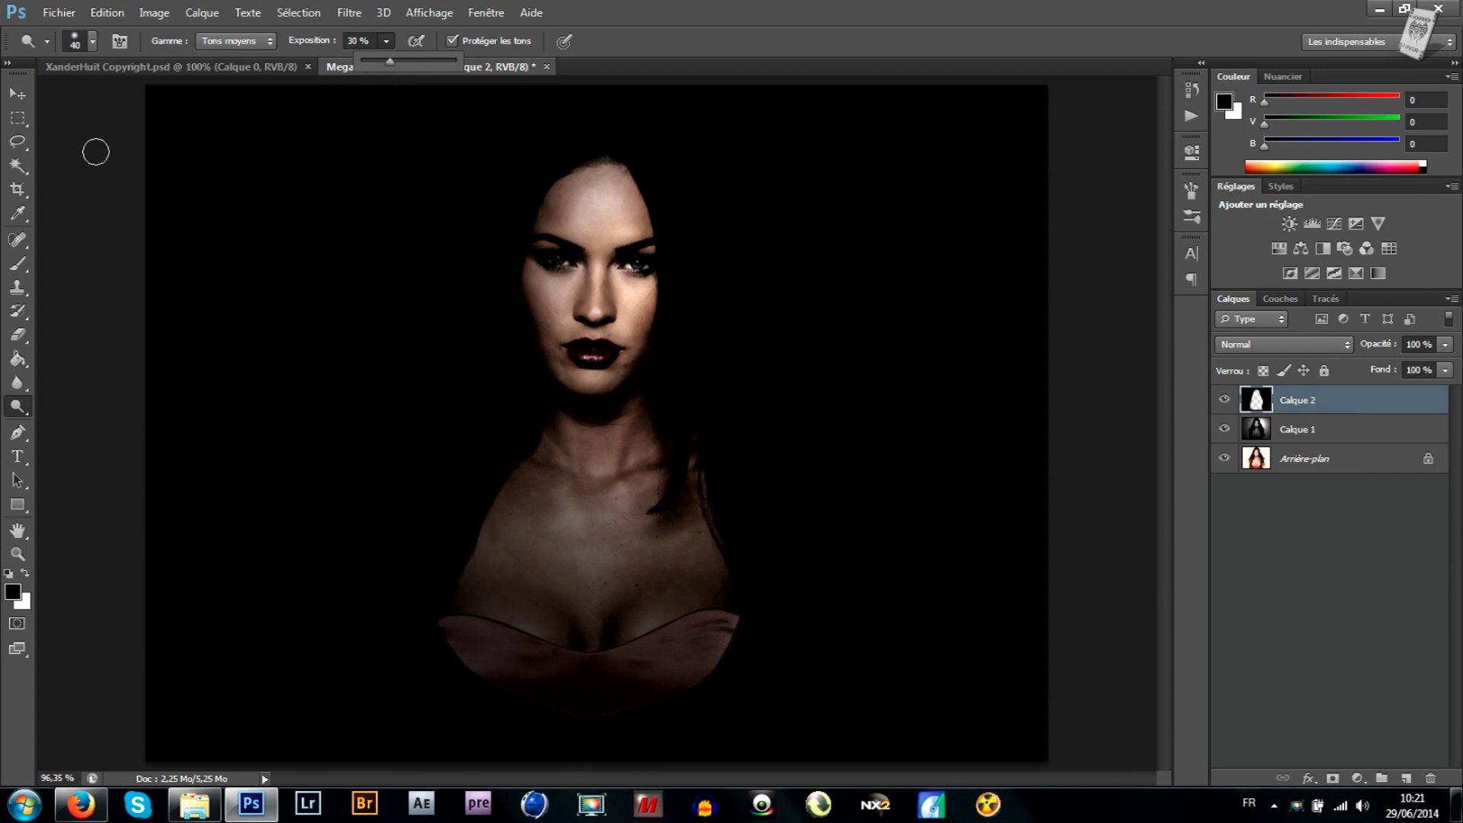
left_click(622, 309)
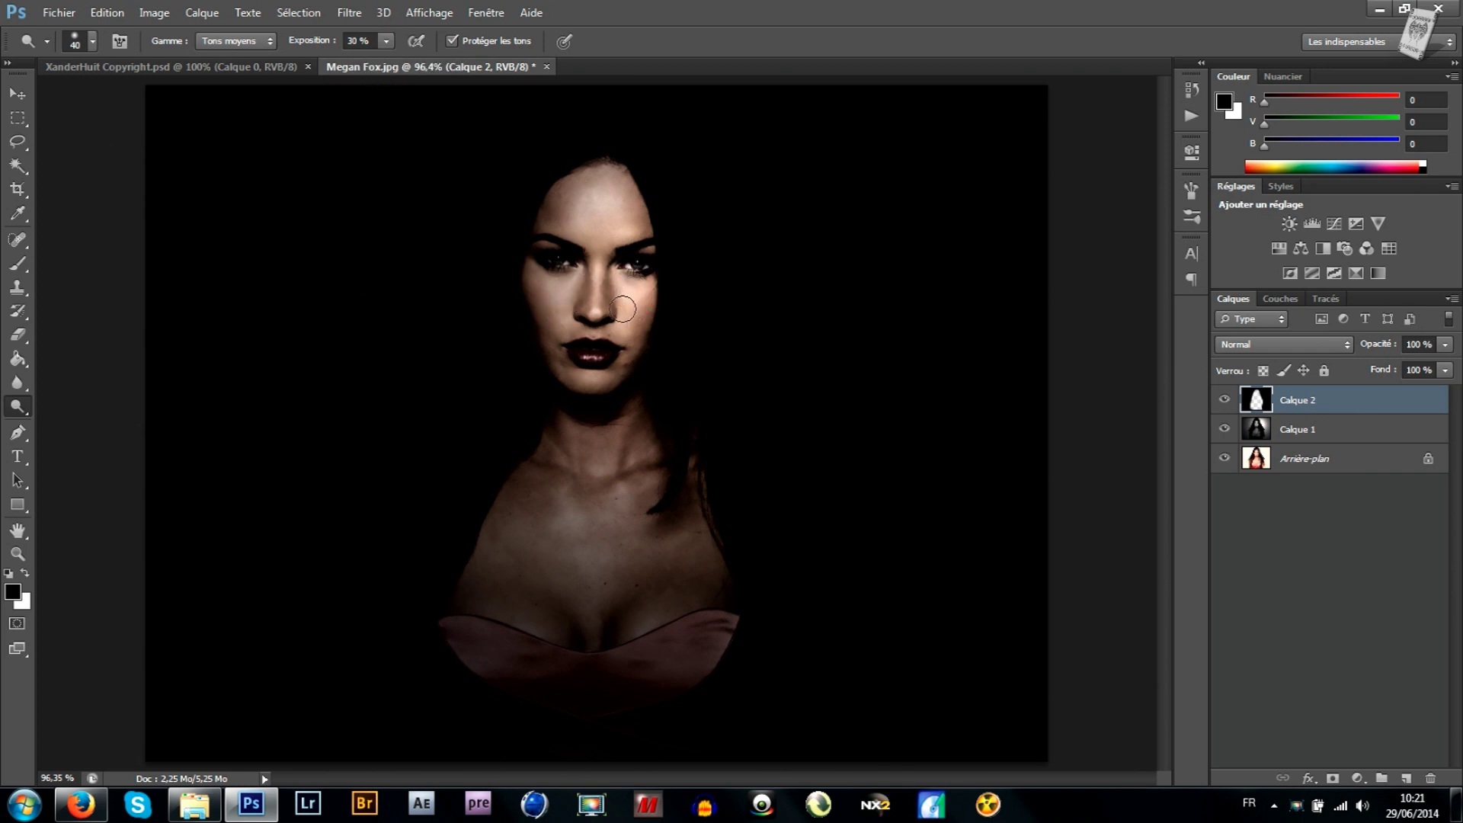
left_click_drag(621, 268, 625, 261)
Step: Select all of the XanderHuit Copyright logo, copy it, and close the logo file
left_click(268, 64)
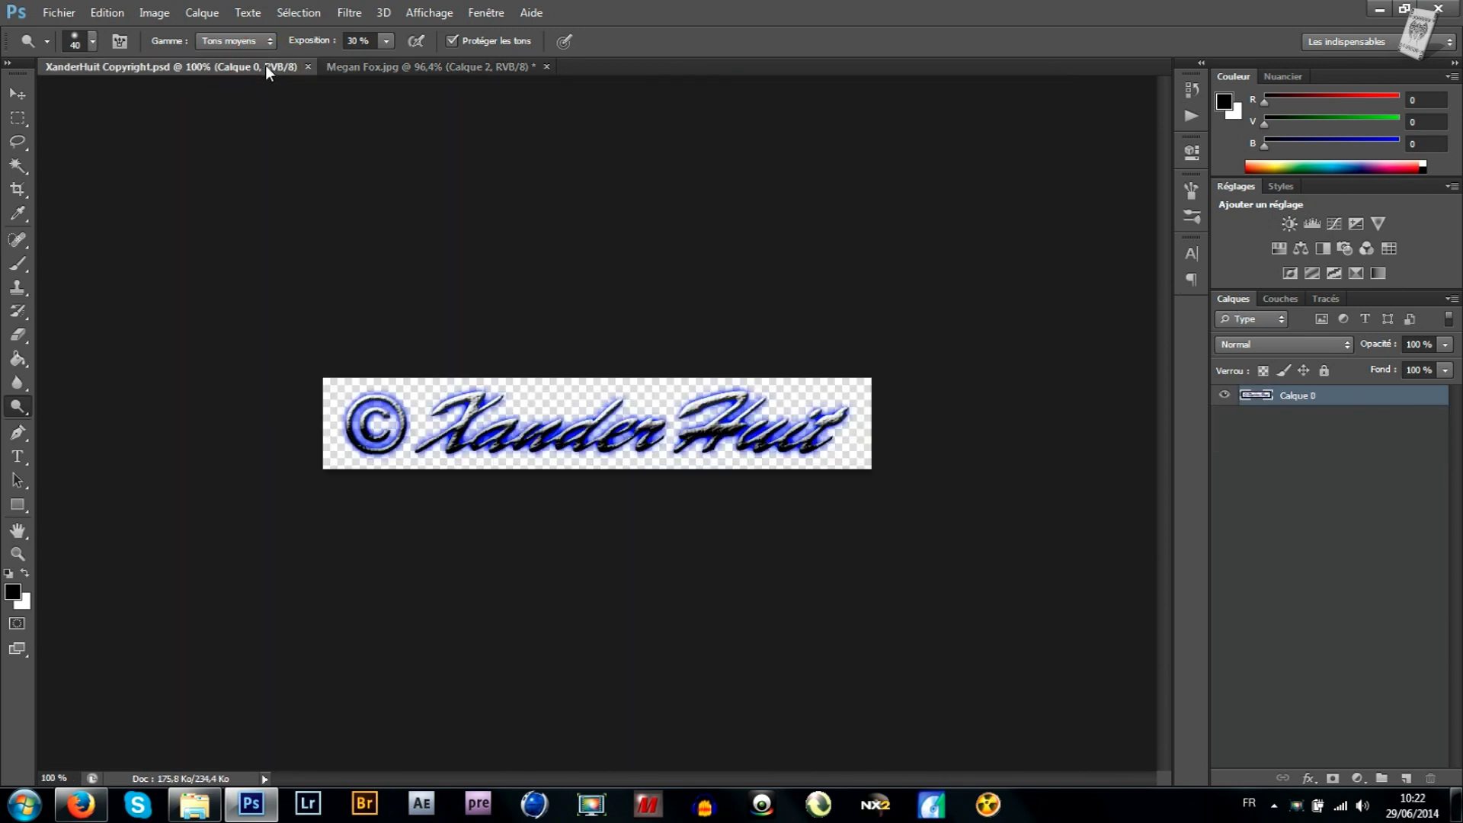
left_click(305, 12)
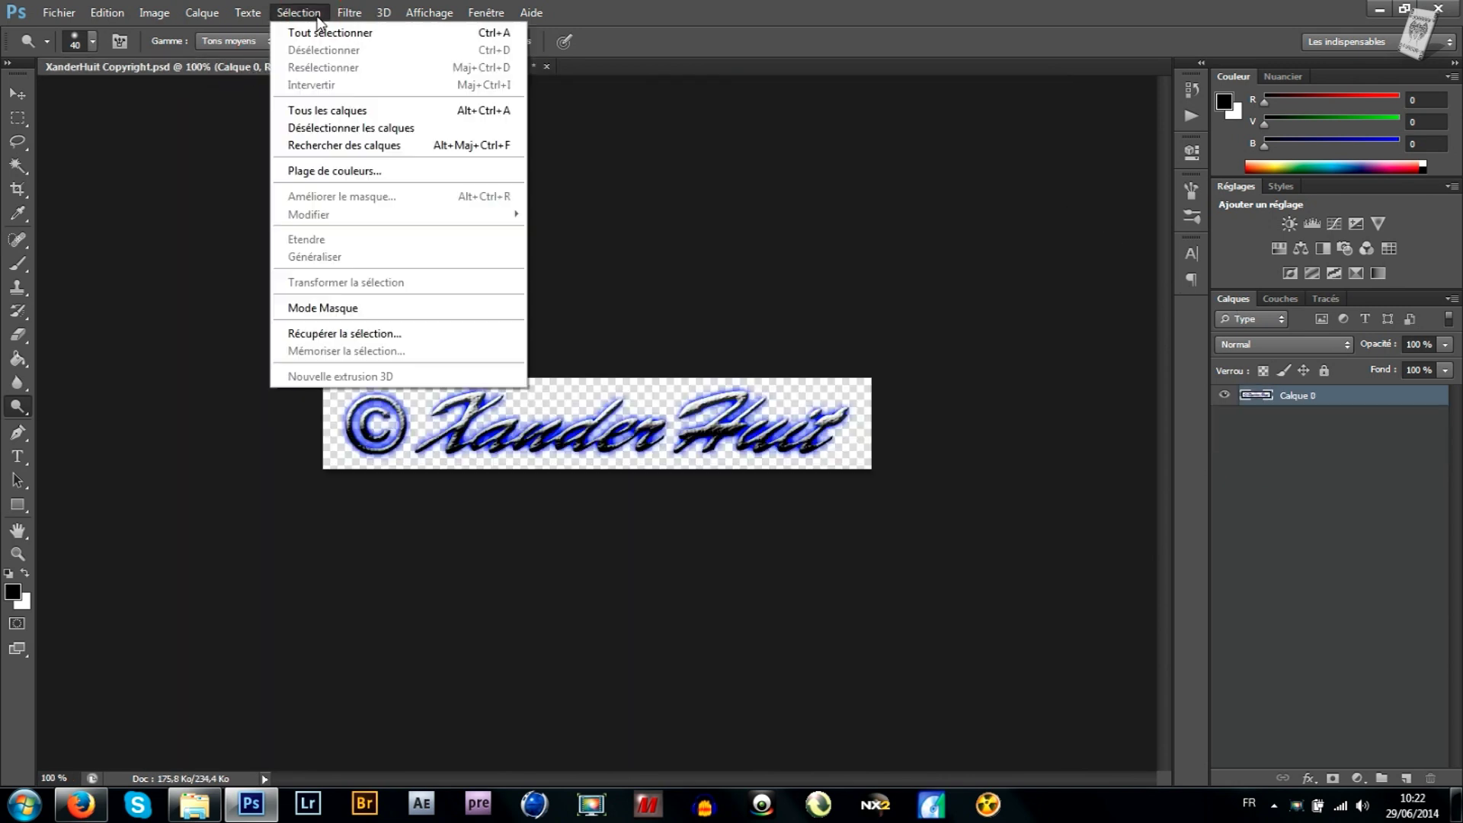
left_click(409, 34)
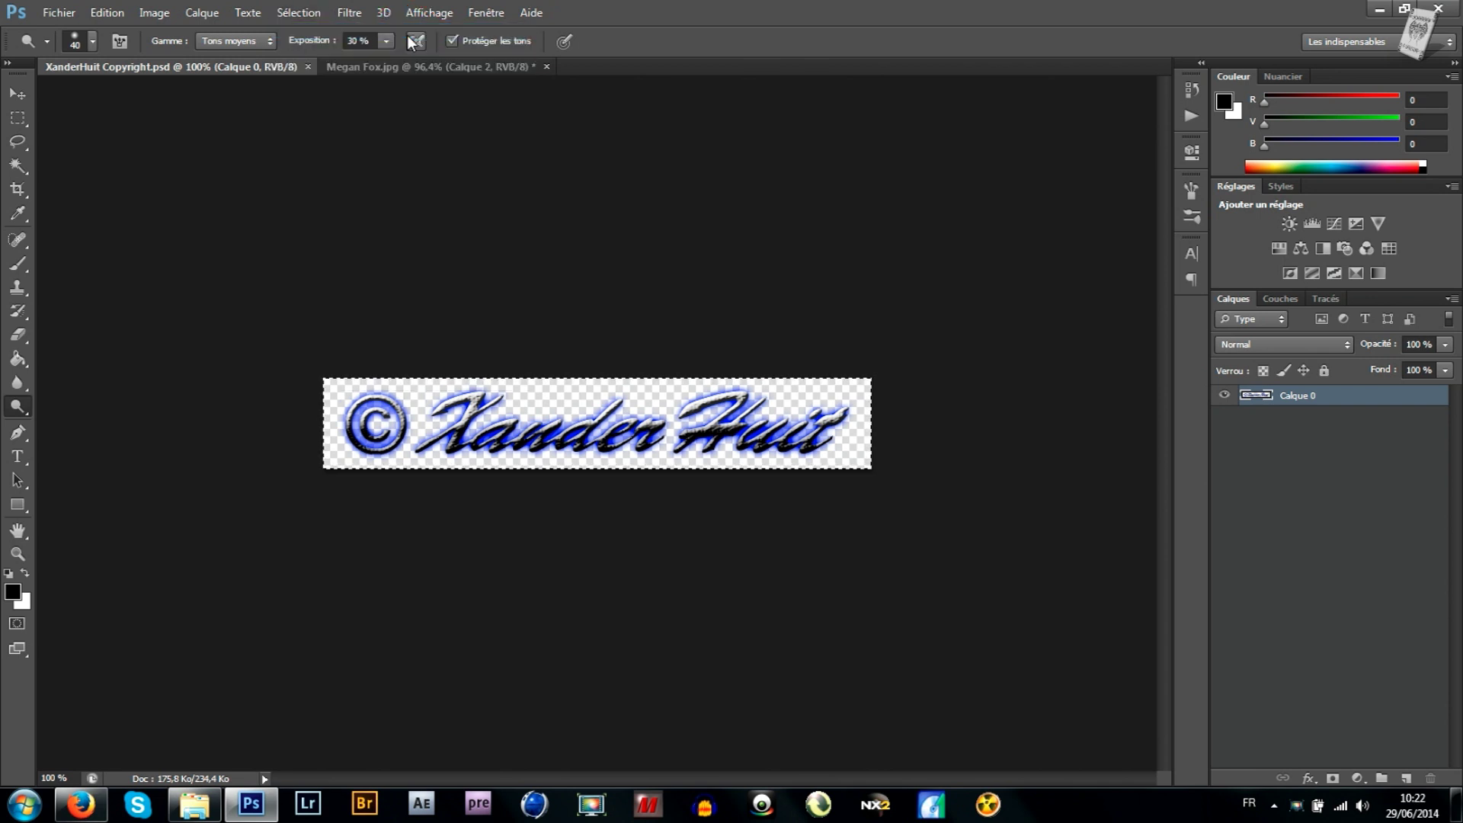
left_click(122, 15)
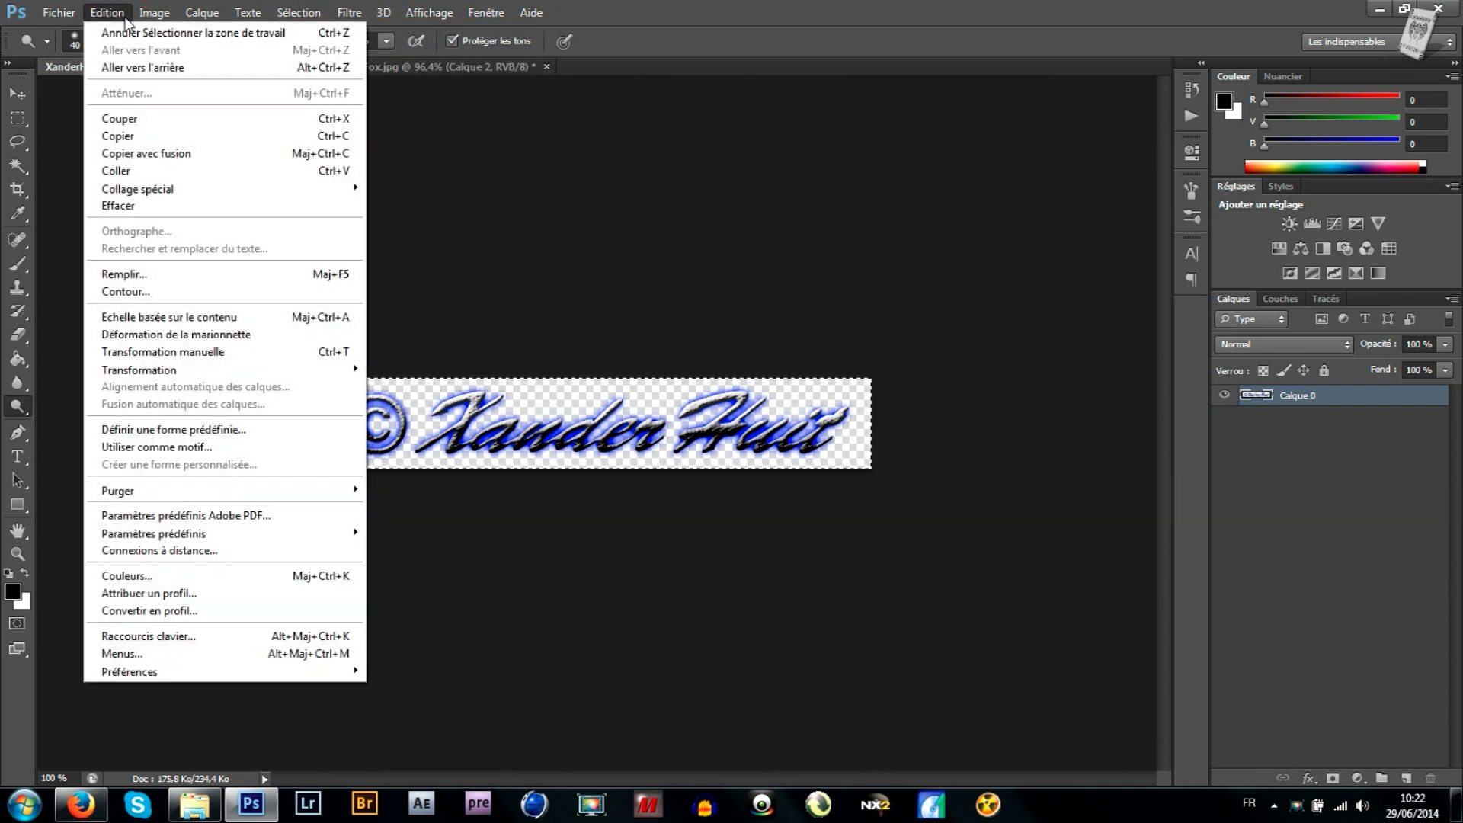
left_click(172, 137)
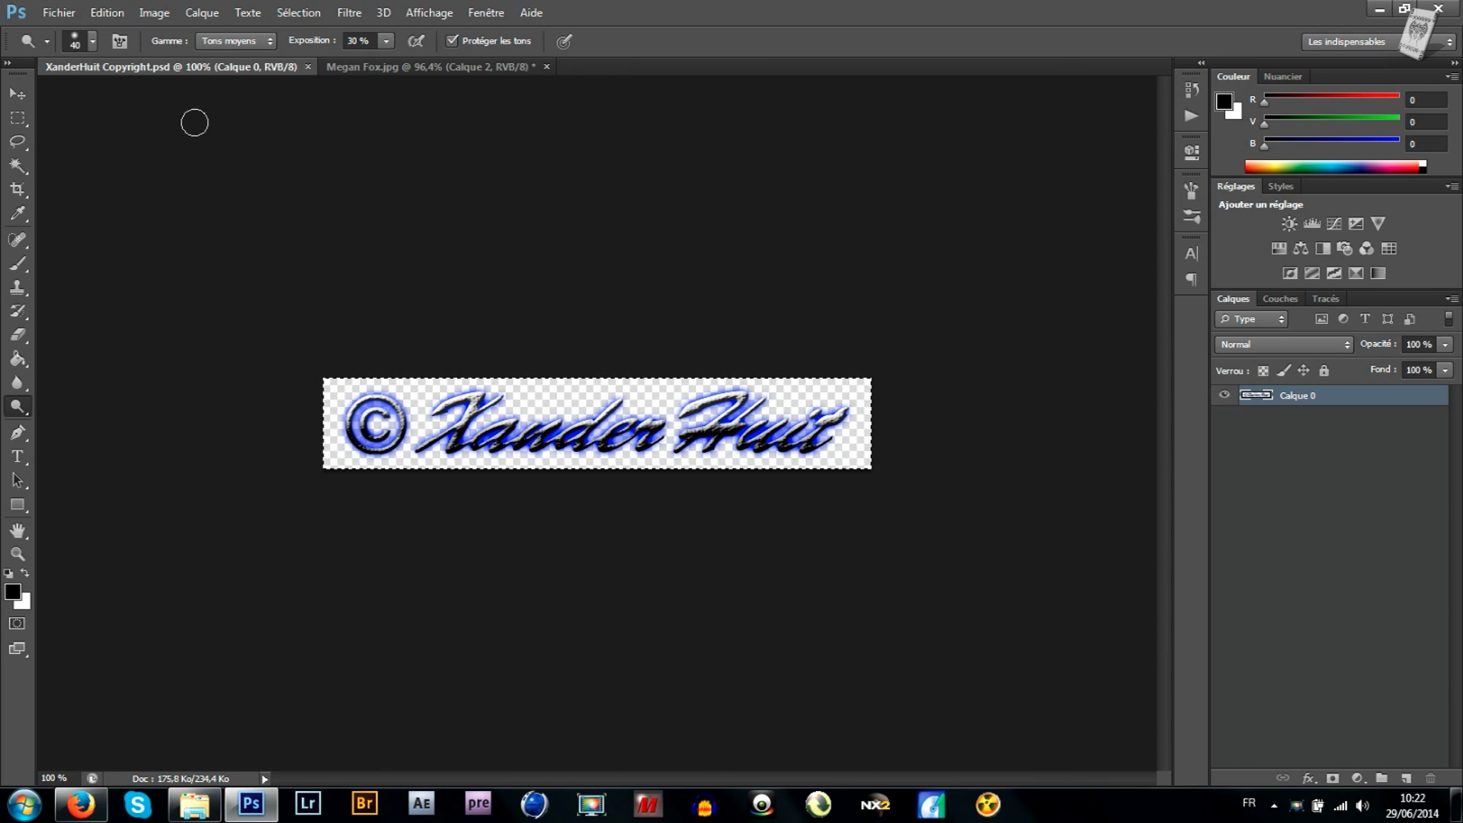
left_click(308, 67)
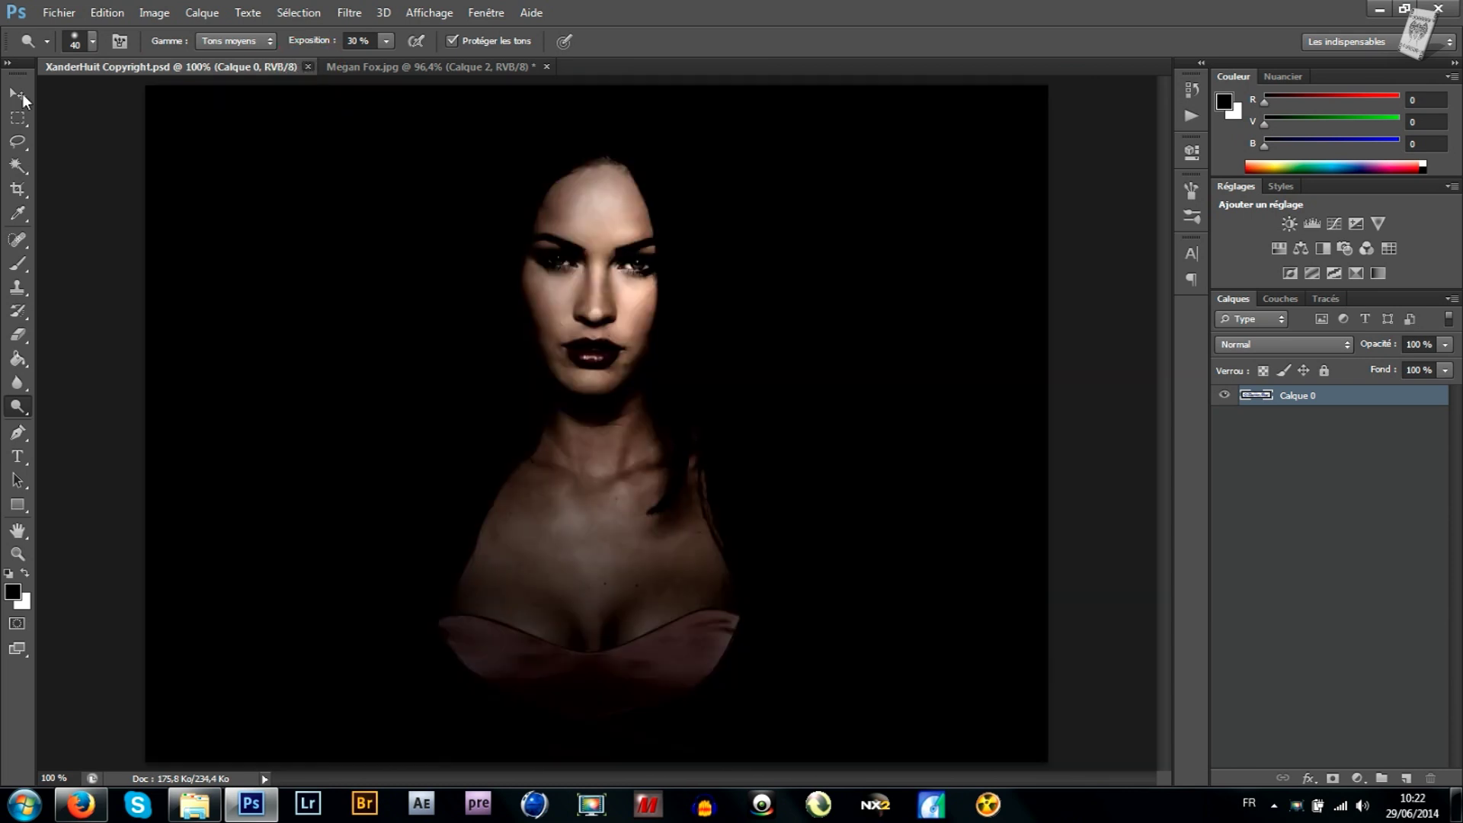
Step: Paste the blue © Xander Huit logo into Megan Fox.jpg as new layer Calque 3
left_click(17, 94)
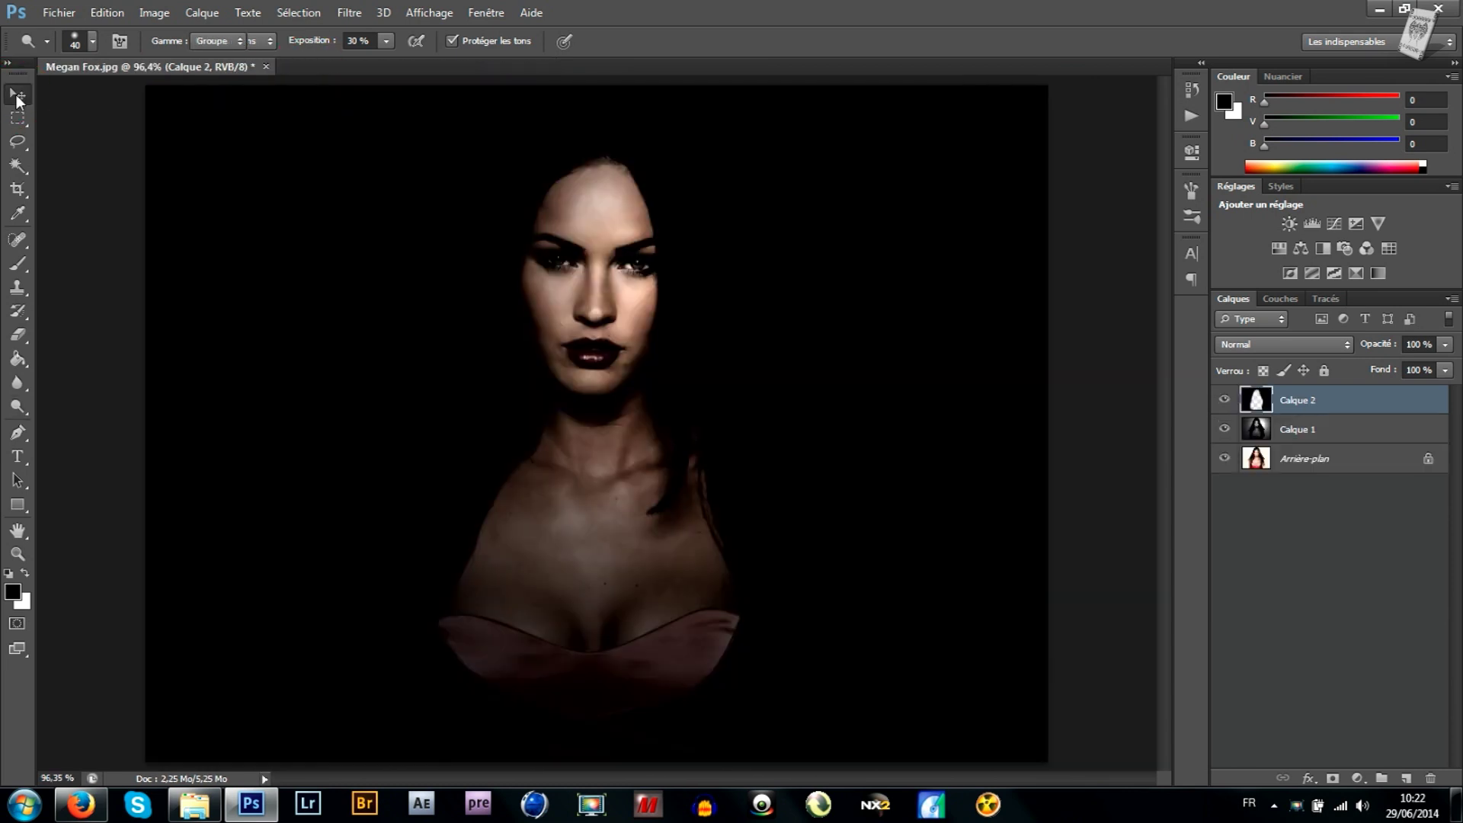
left_click(107, 13)
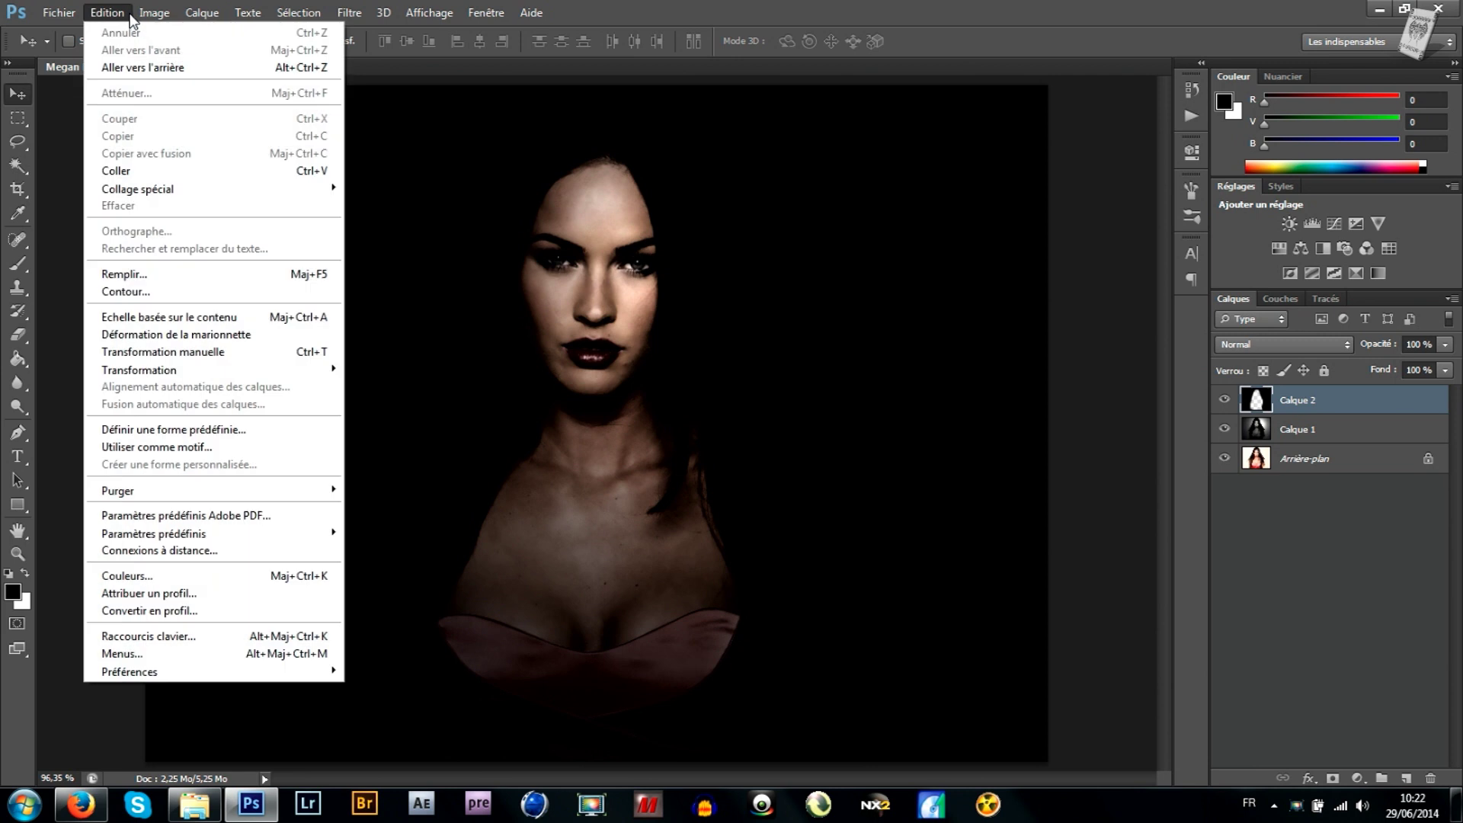
left_click(167, 171)
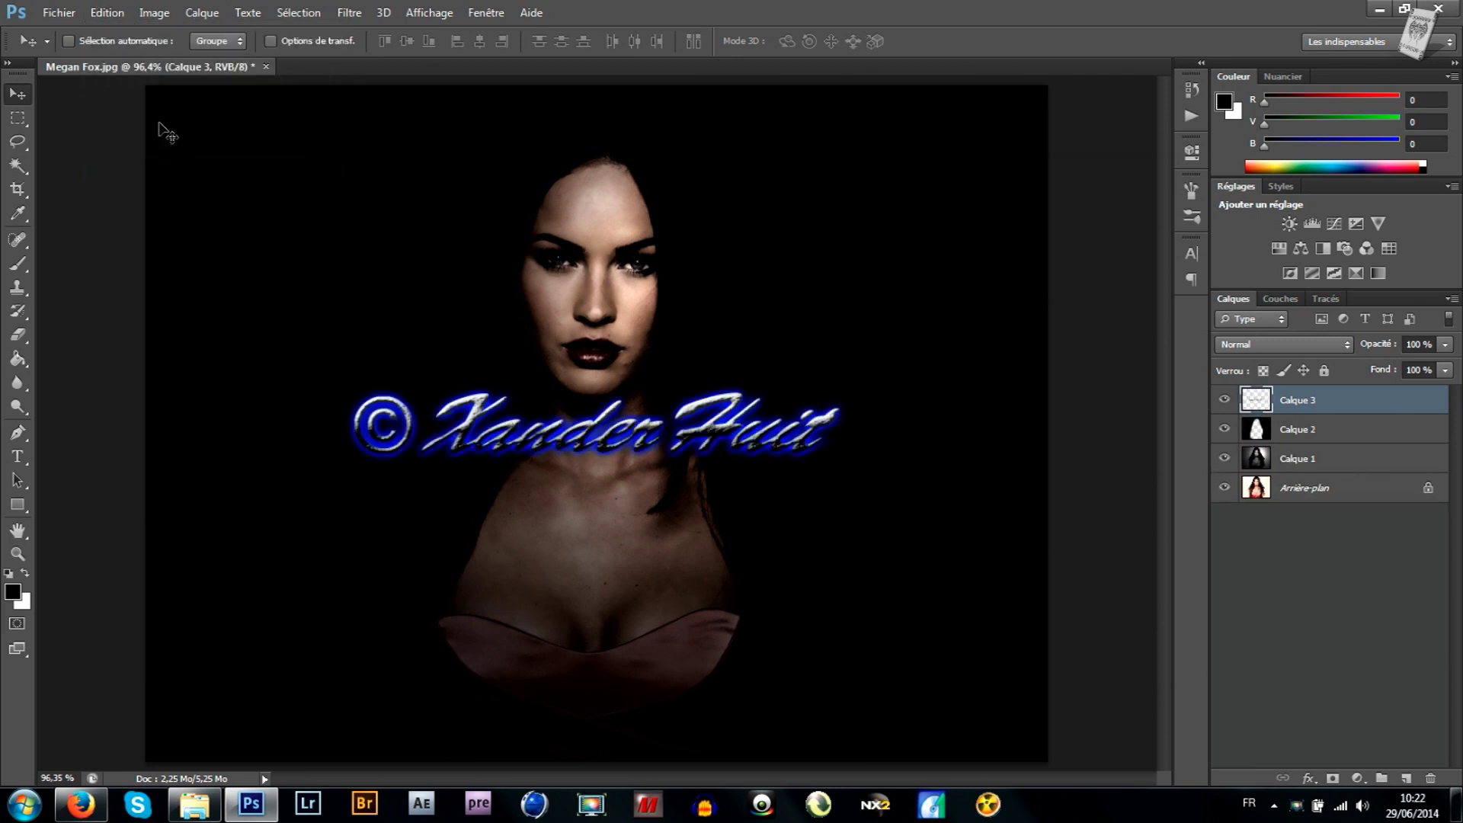
Step: Move the watermark to the bottom-right corner and scale it down to about 38%
left_click(107, 13)
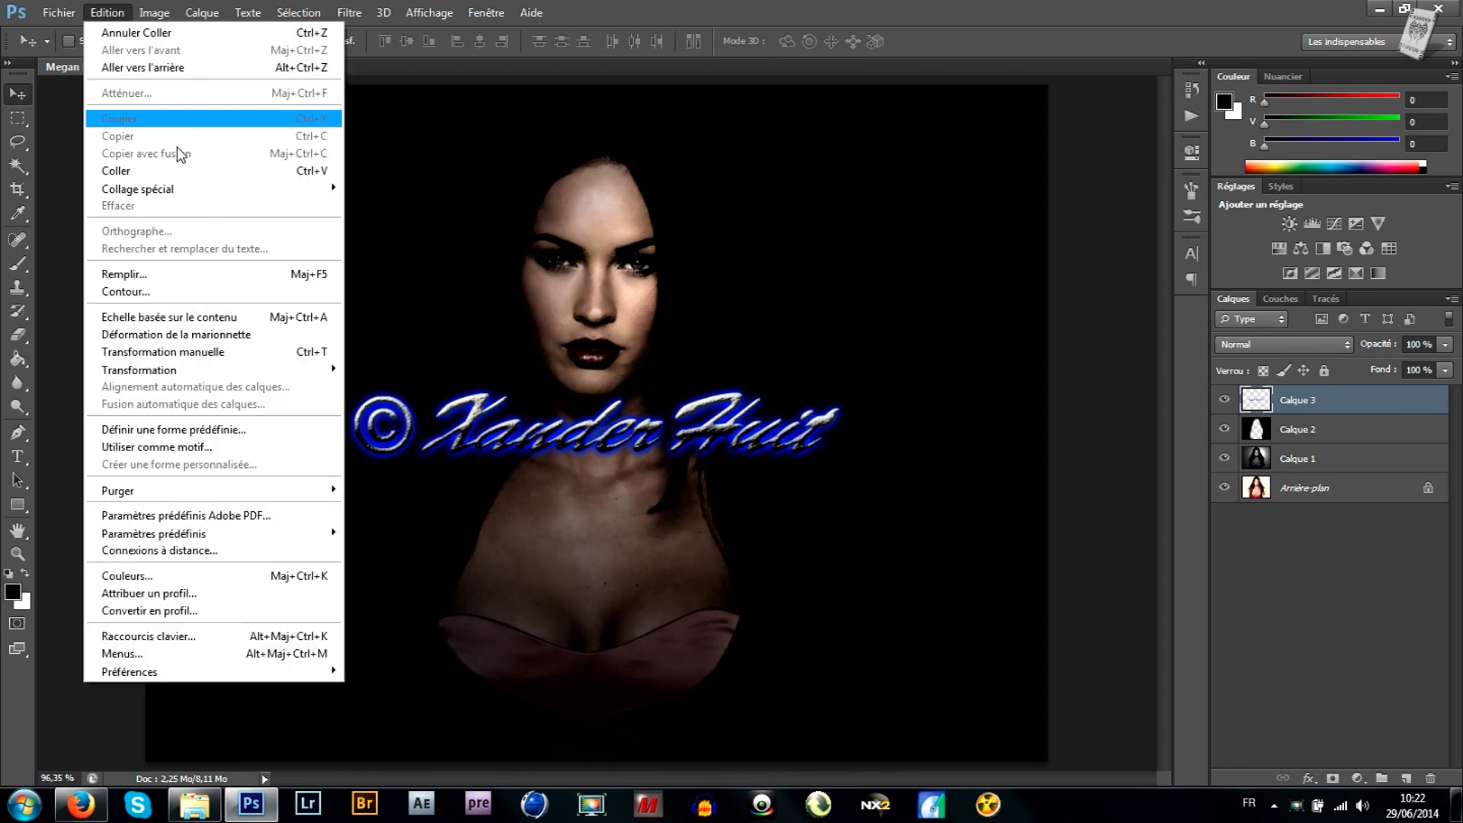
left_click(256, 351)
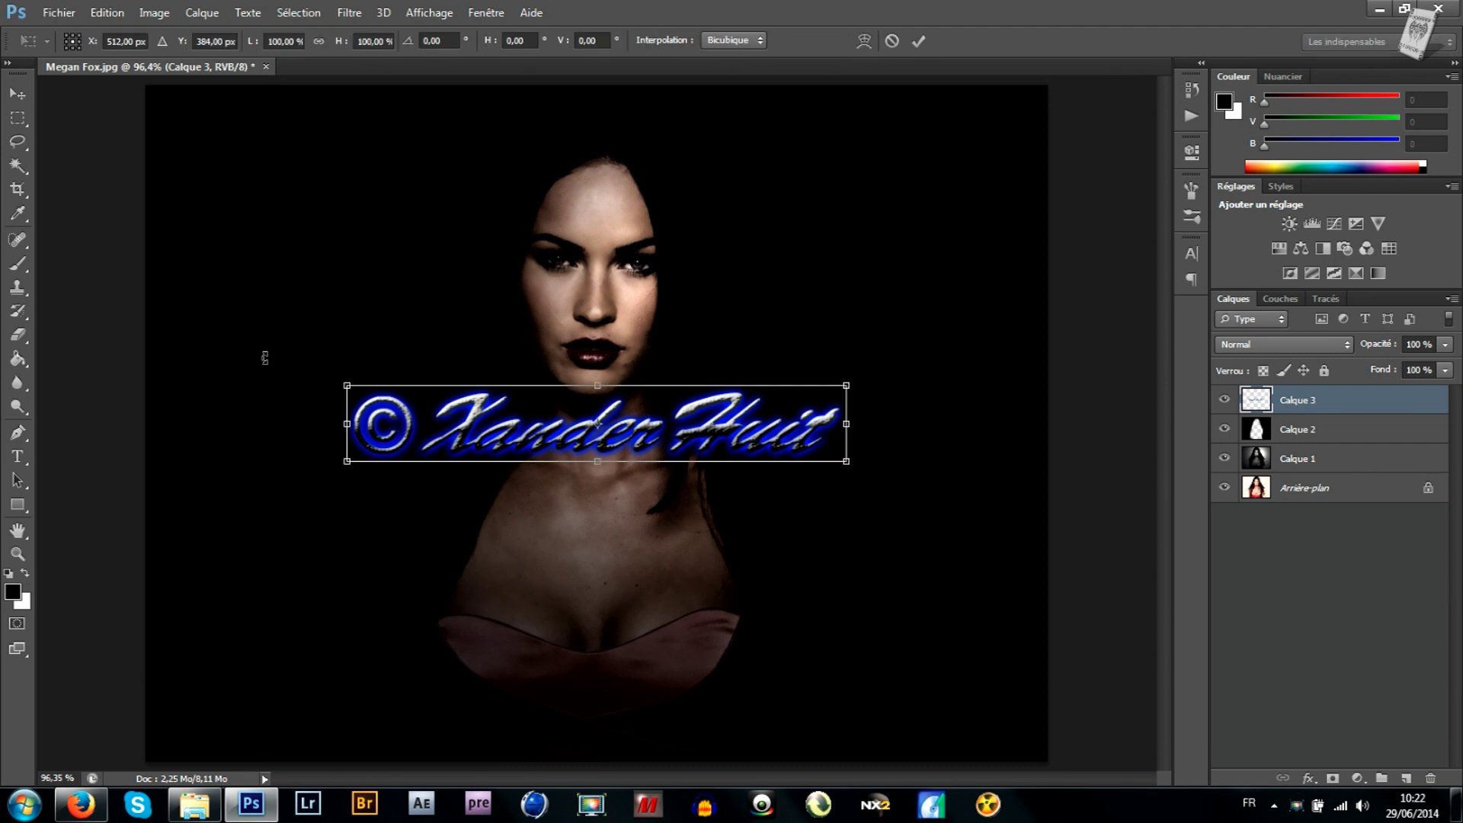
left_click_drag(458, 442, 659, 741)
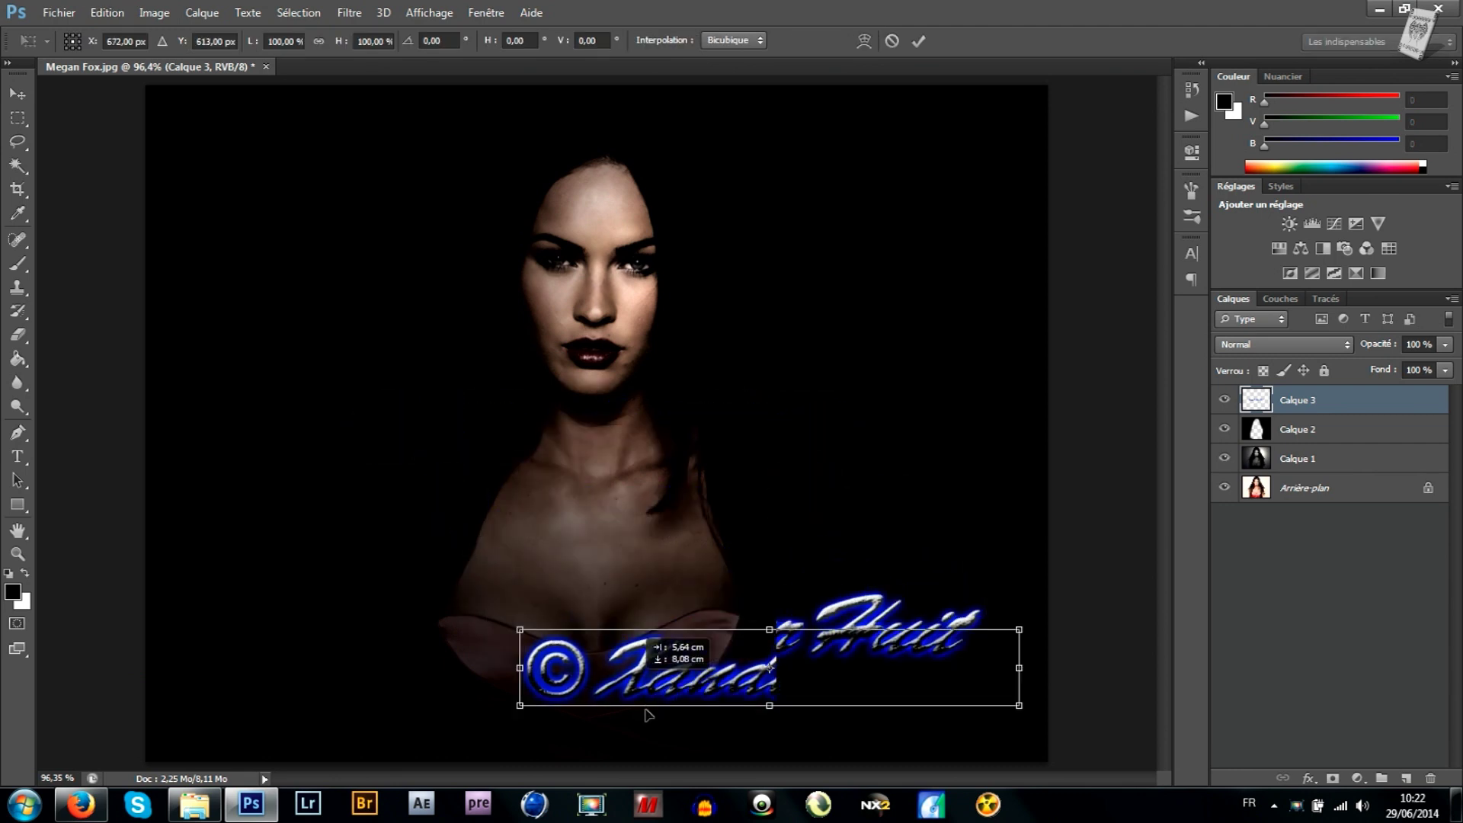
left_click_drag(545, 683, 851, 757)
key("Return")
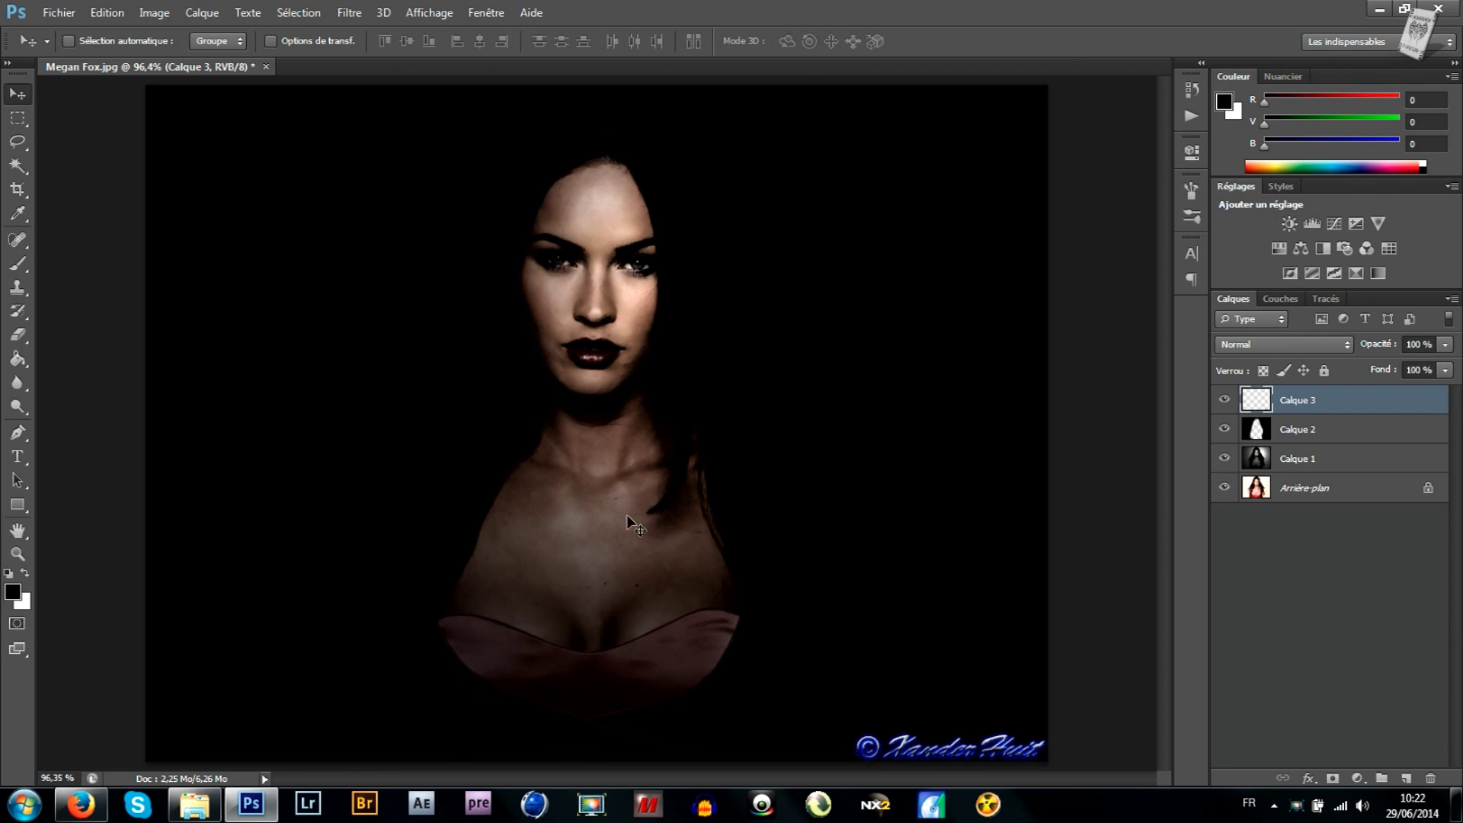
left_click(201, 13)
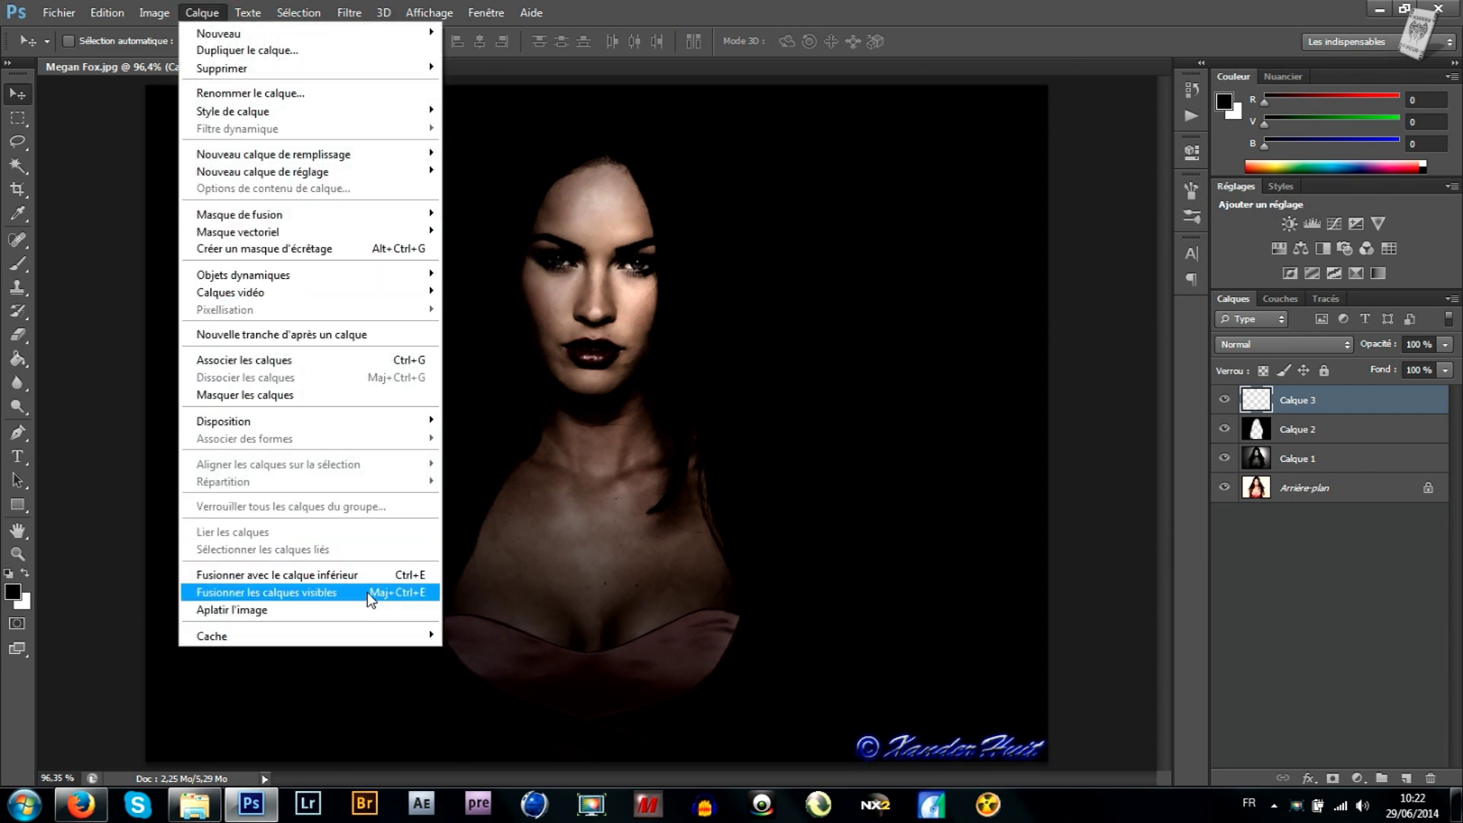
Step: Apply Fusionner les calques visibles to merge everything into one Arrière-plan layer
left_click(396, 611)
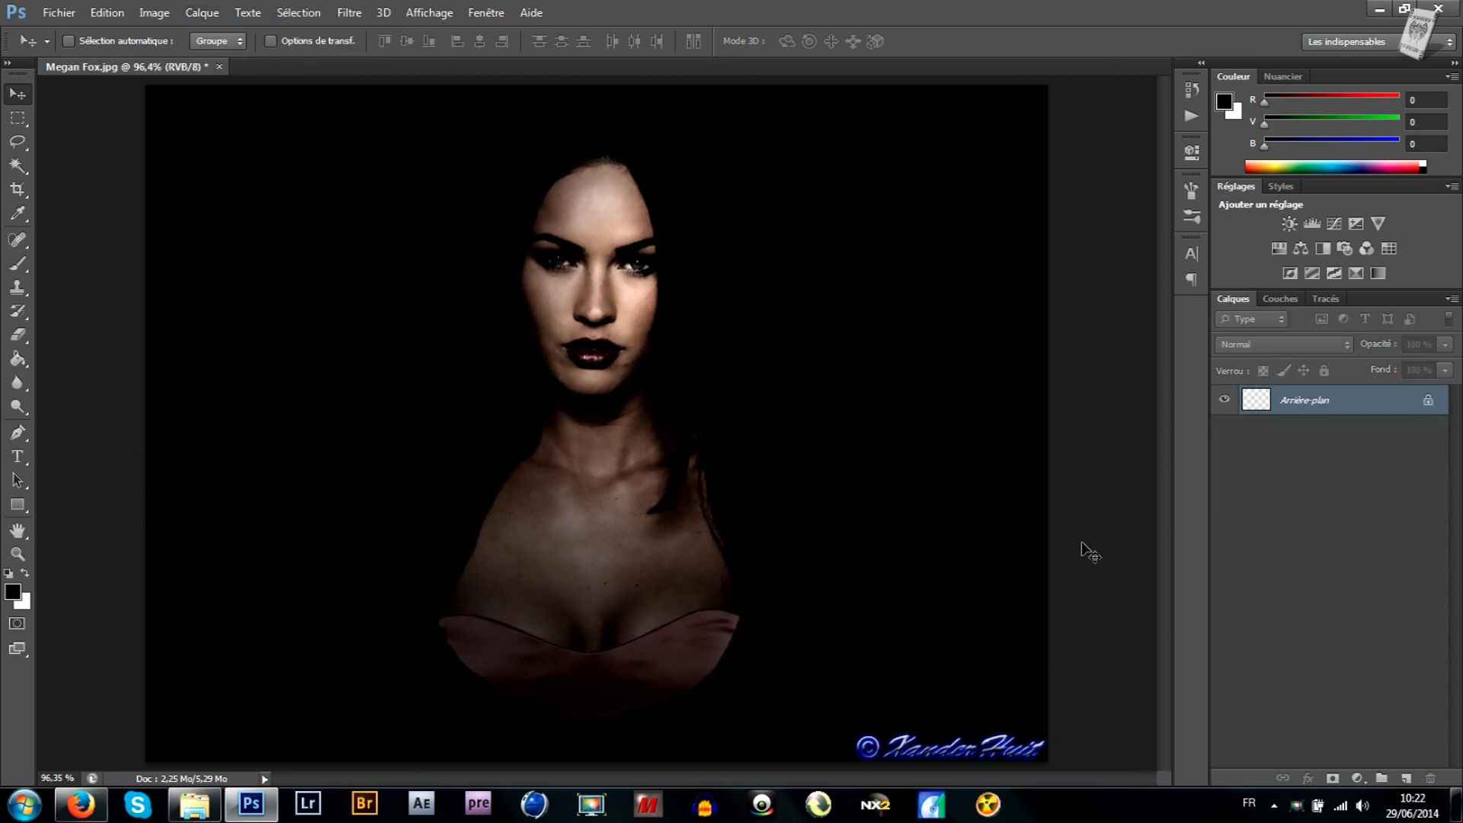